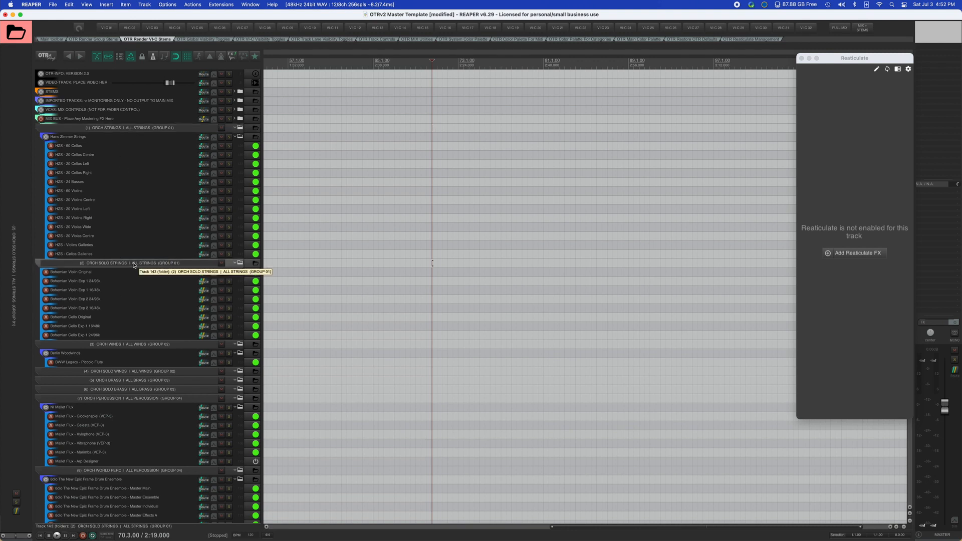
Look through the template's track folders from the orchestral strings down to the ethnic and piano categories and return to the beginning.
scroll(127, 266, down, 4)
scroll(127, 265, down, 20)
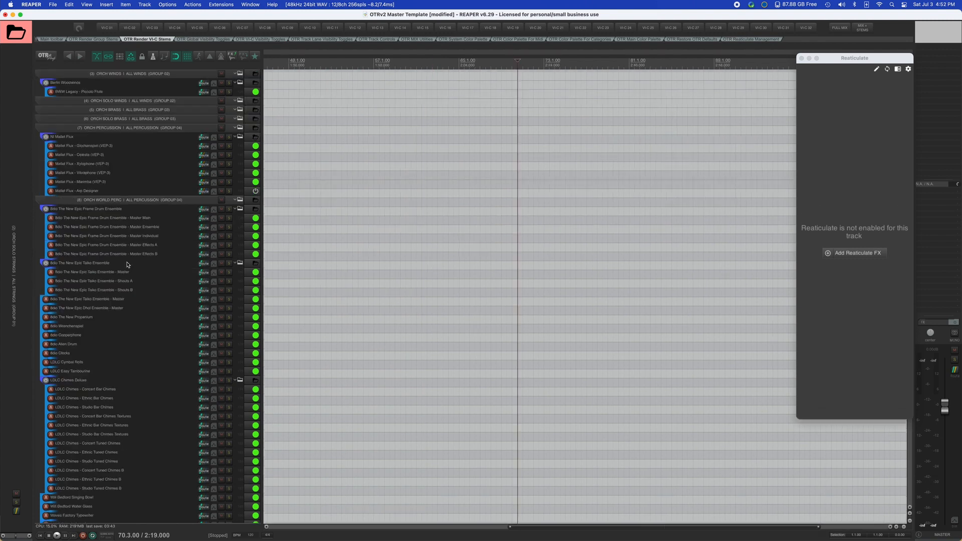
scroll(127, 265, down, 18)
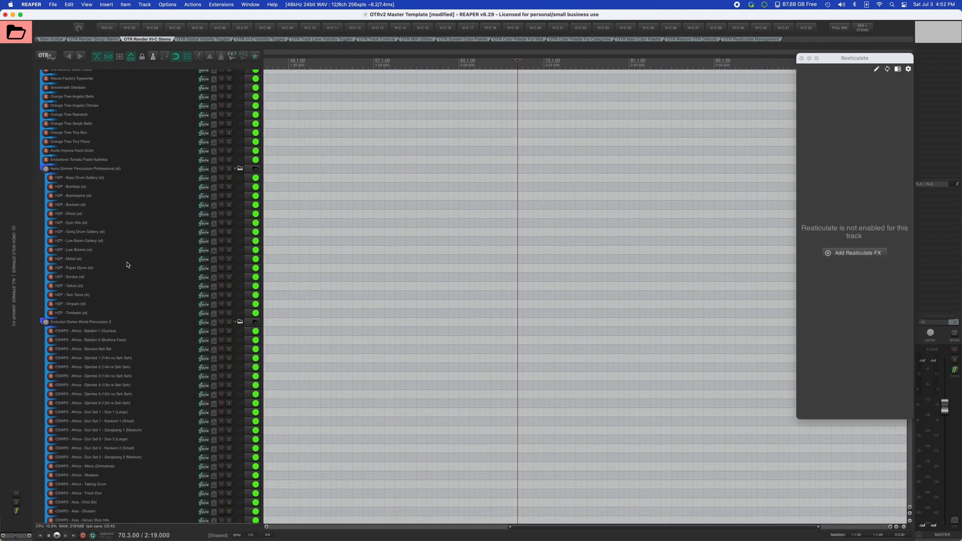
scroll(127, 264, up, 20)
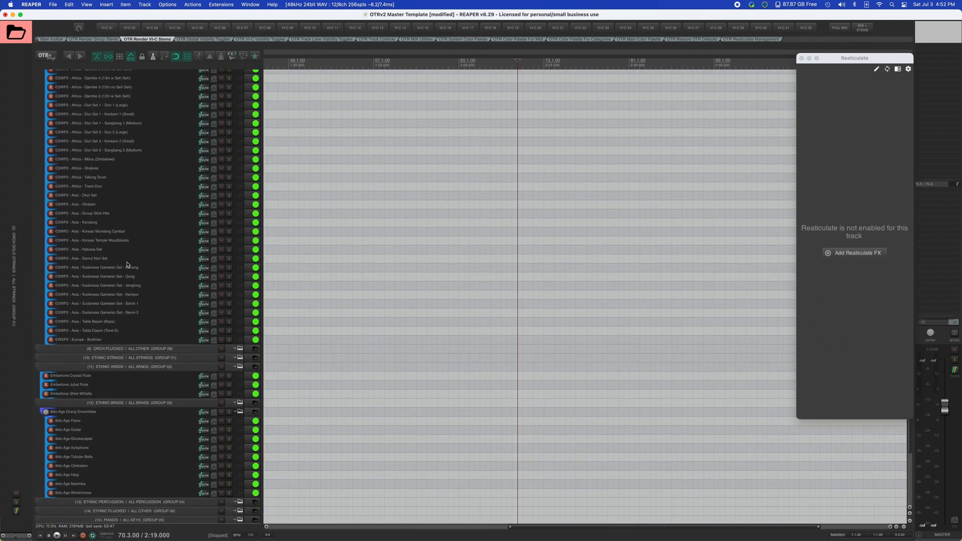
scroll(127, 264, up, 5)
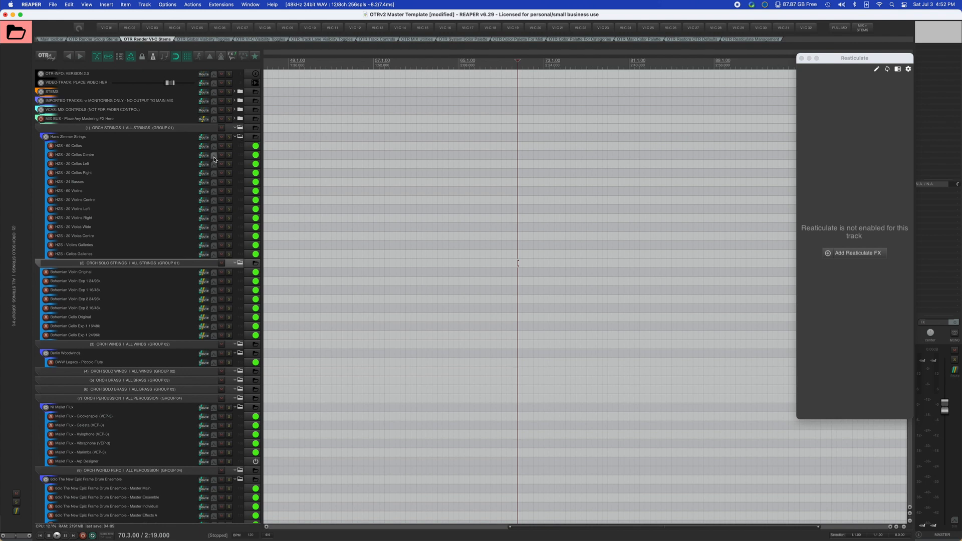
scroll(216, 158, left, 3)
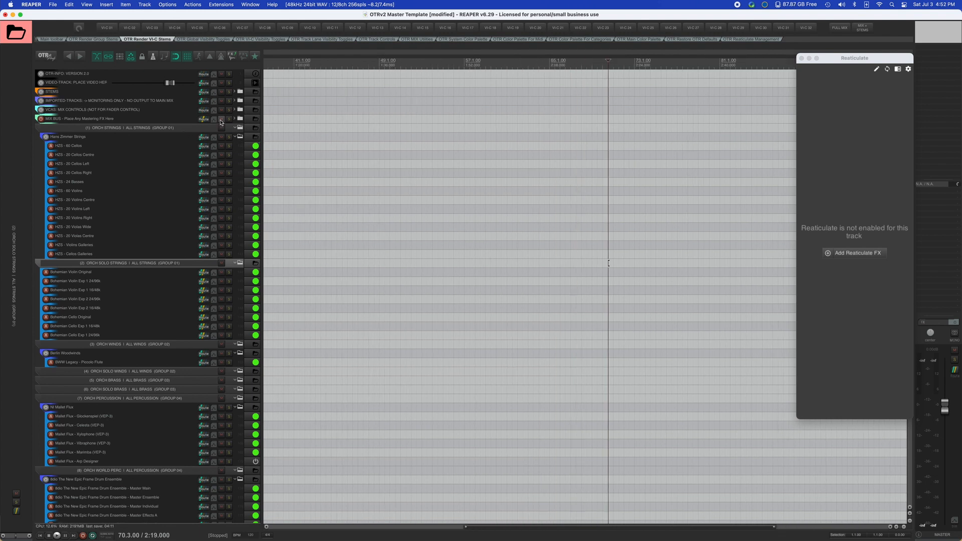
Insert the blank virtual instrument template "Instrument with 16 Midi (To OTR Mapped Outs)" below the ORCH SOLO WINDS folder.
scroll(157, 223, down, 5)
right_click(148, 225)
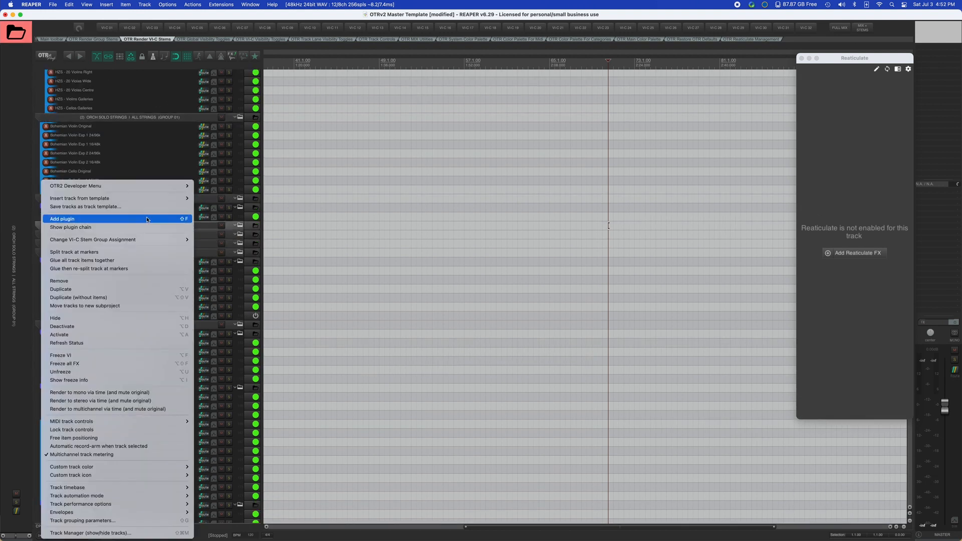
mouse_move(156, 200)
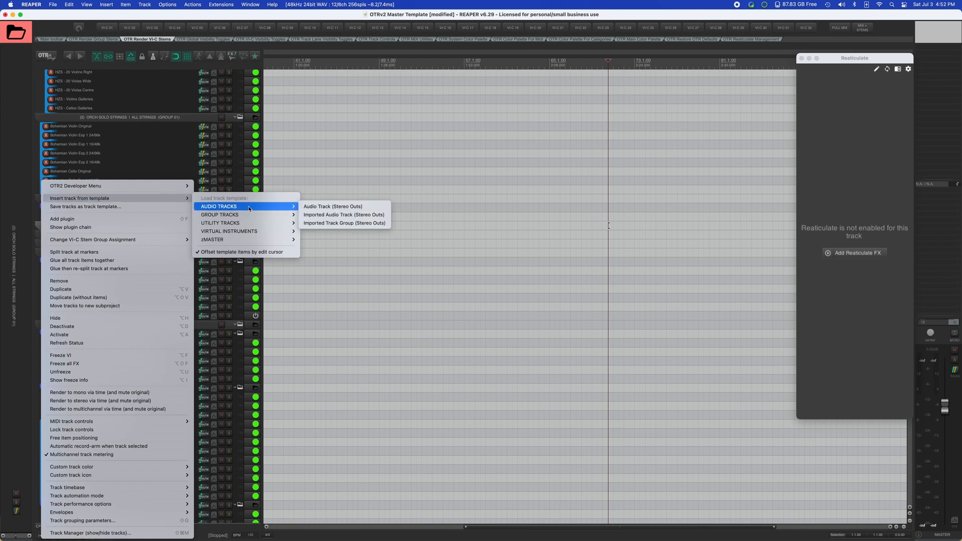
mouse_move(280, 232)
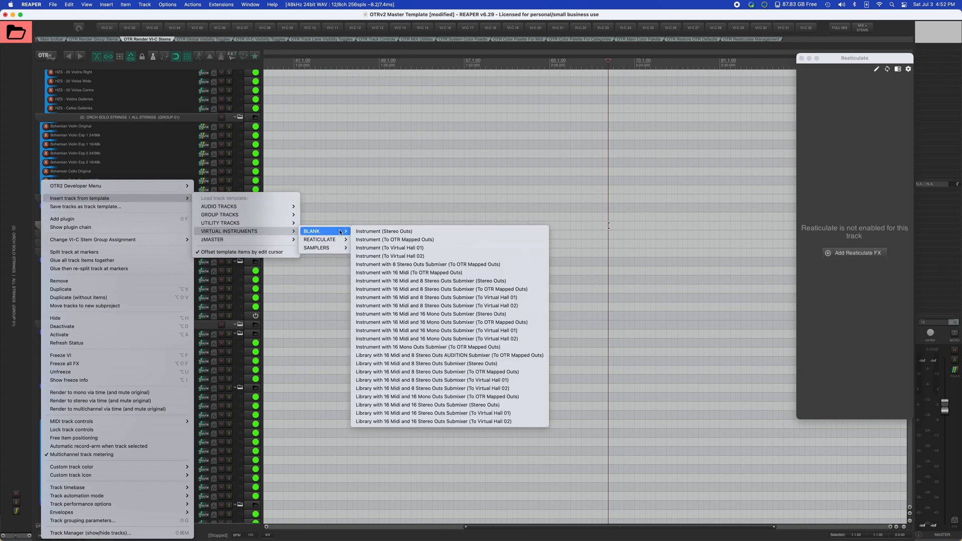
click(392, 271)
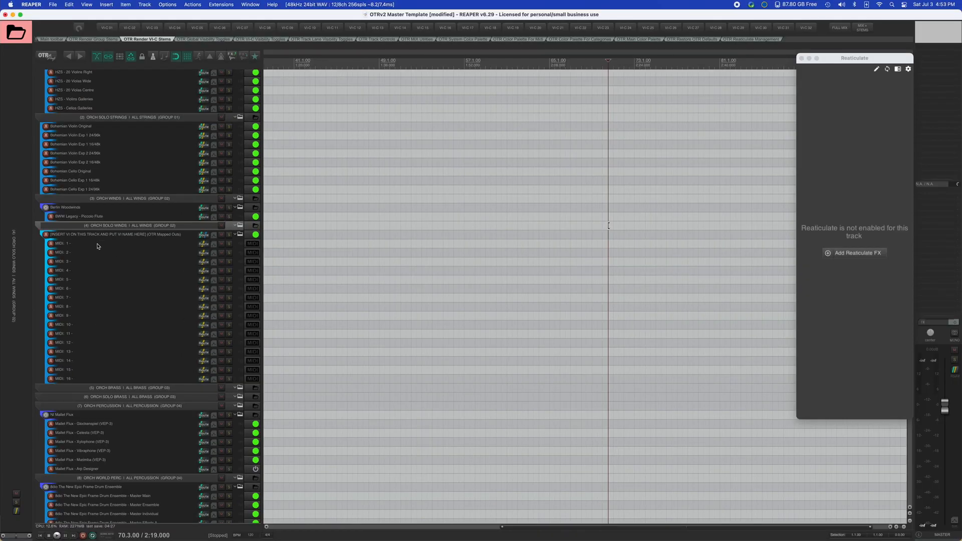
Select the inserted instrument track and its MIDI 1 and MIDI 3 child tracks in turn to examine the structure.
click(96, 236)
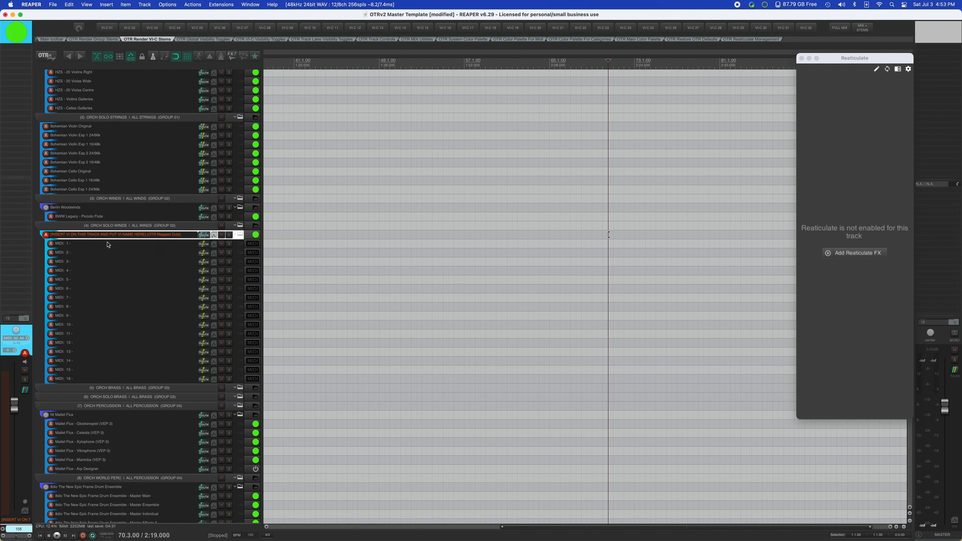
click(106, 244)
click(111, 235)
click(113, 245)
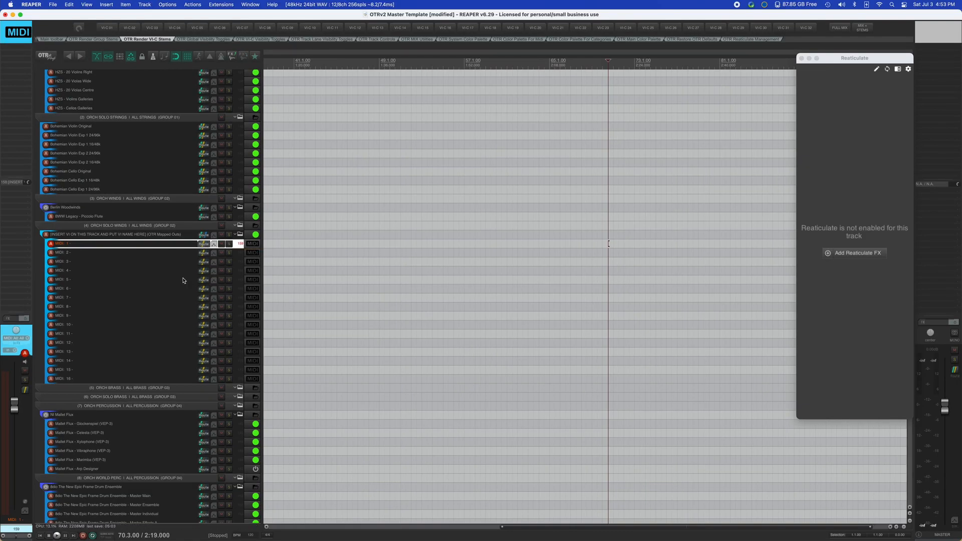
click(151, 261)
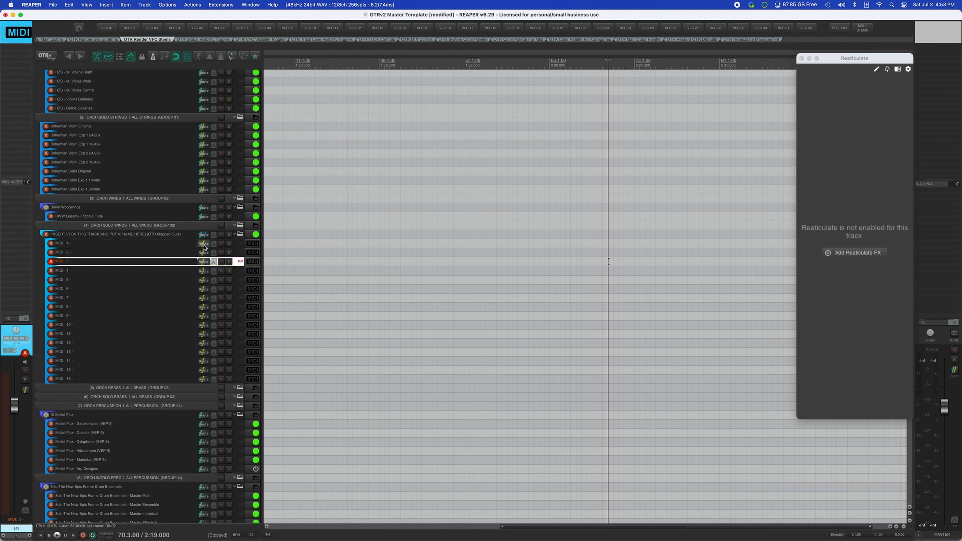
Enlarge the inserted instrument track to examine its MIDI input meter and controls, and collapse it back to the compact height.
click(167, 235)
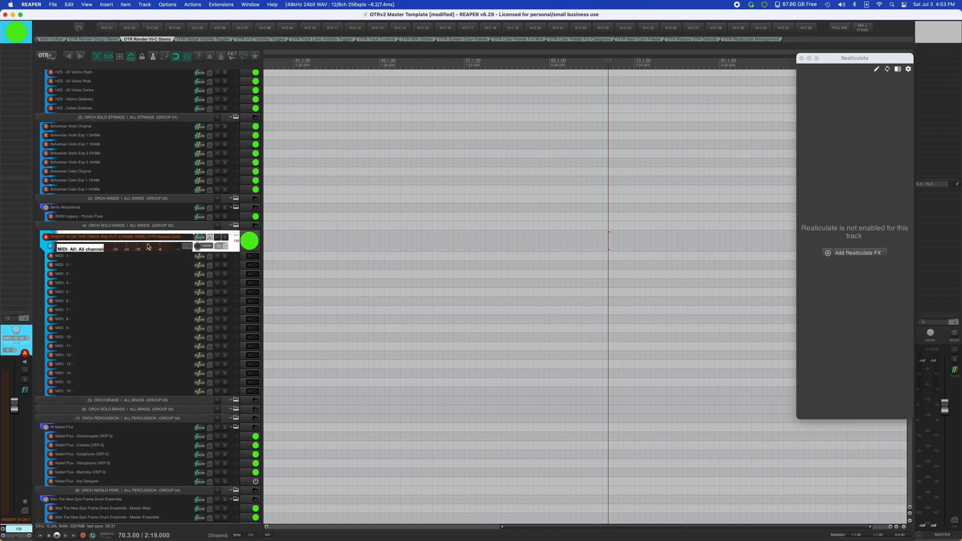
click(127, 312)
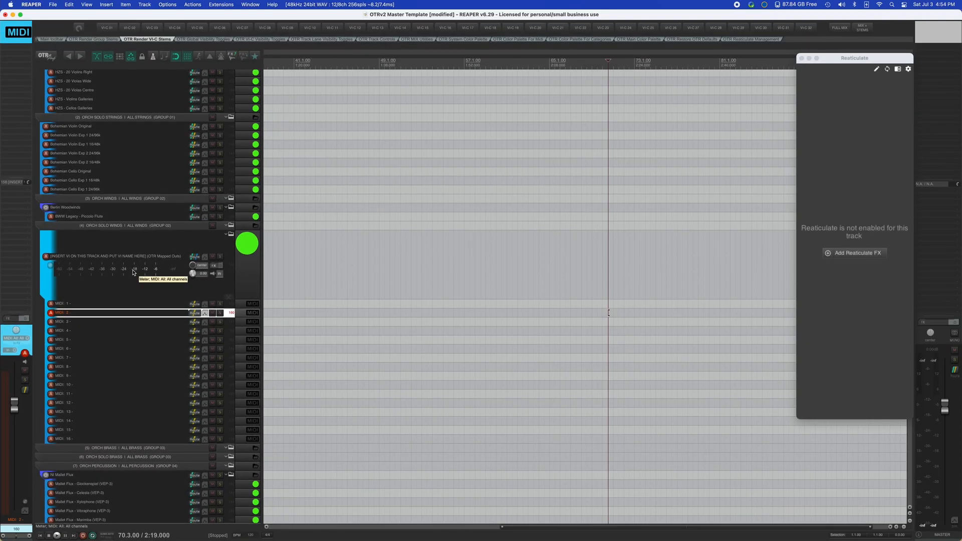
click(131, 284)
key(grave)
scroll(130, 284, down, 4)
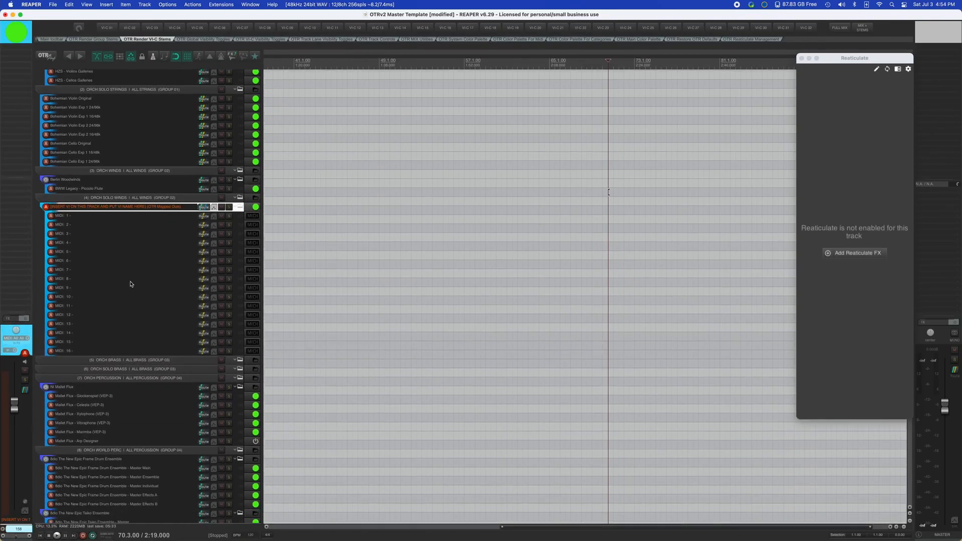
Open the name of the inserted MIDI 1 track for editing and leave the field.
scroll(140, 239, up, 2)
scroll(140, 239, left, 1)
click(129, 184)
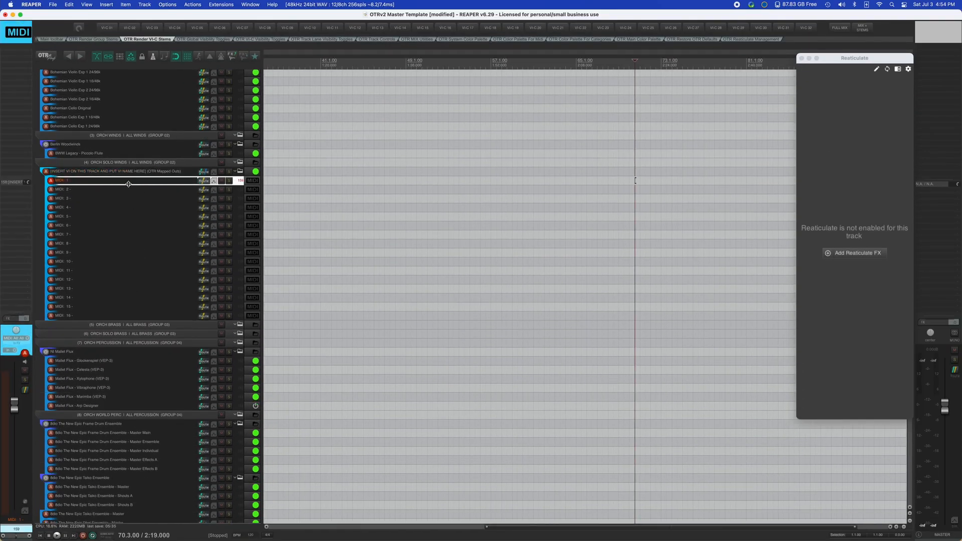
double_click(130, 185)
click(131, 184)
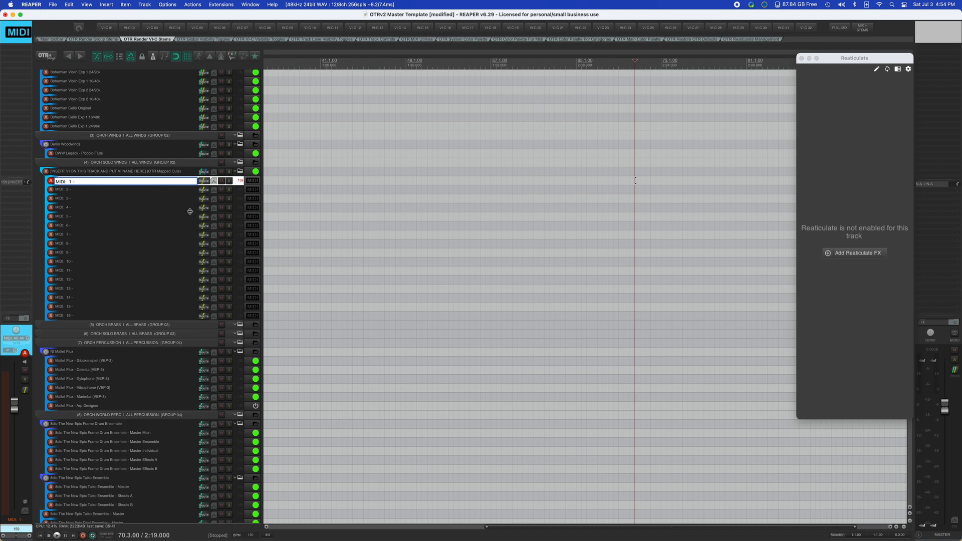
click(163, 200)
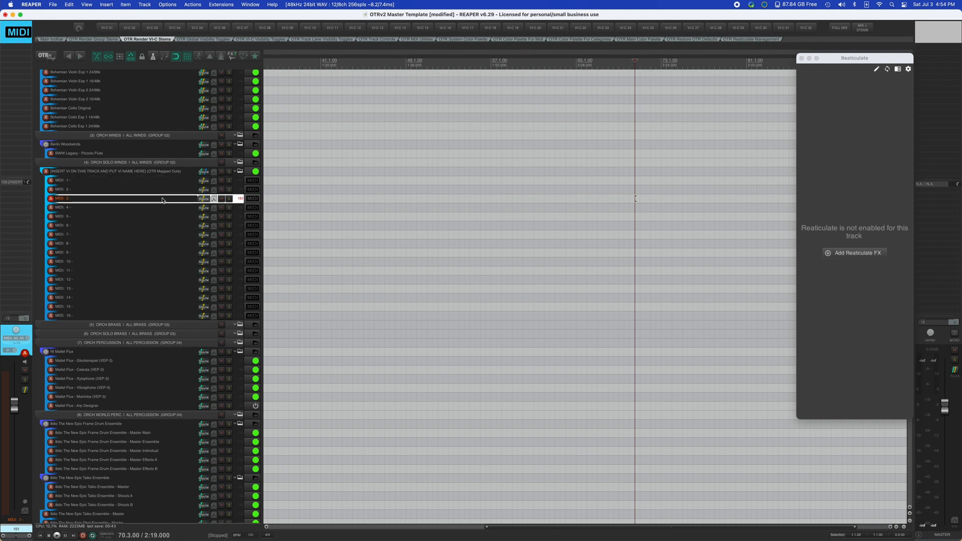
click(155, 184)
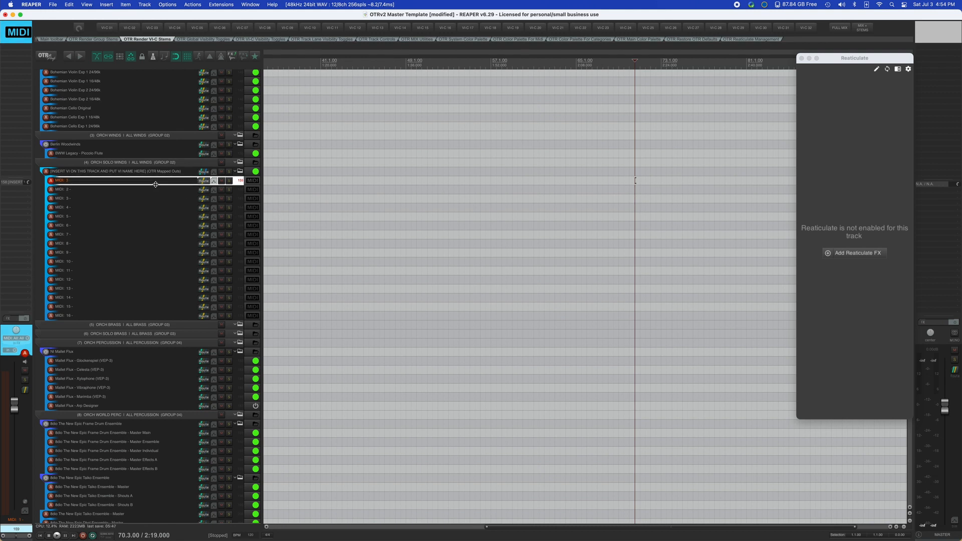
Examine the Reaticulate articulation lists of the HZS 60 Violins, 60 Cellos and 24 Basses tracks, ending on 60 Cellos.
scroll(155, 185, up, 5)
scroll(156, 185, up, 2)
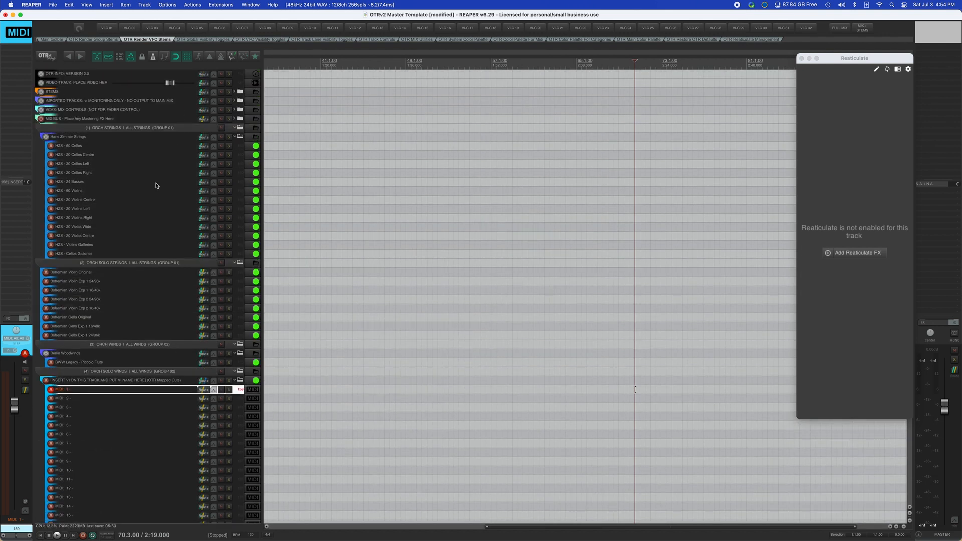
scroll(172, 85, down, 1)
scroll(166, 85, up, 1)
scroll(165, 86, right, 1)
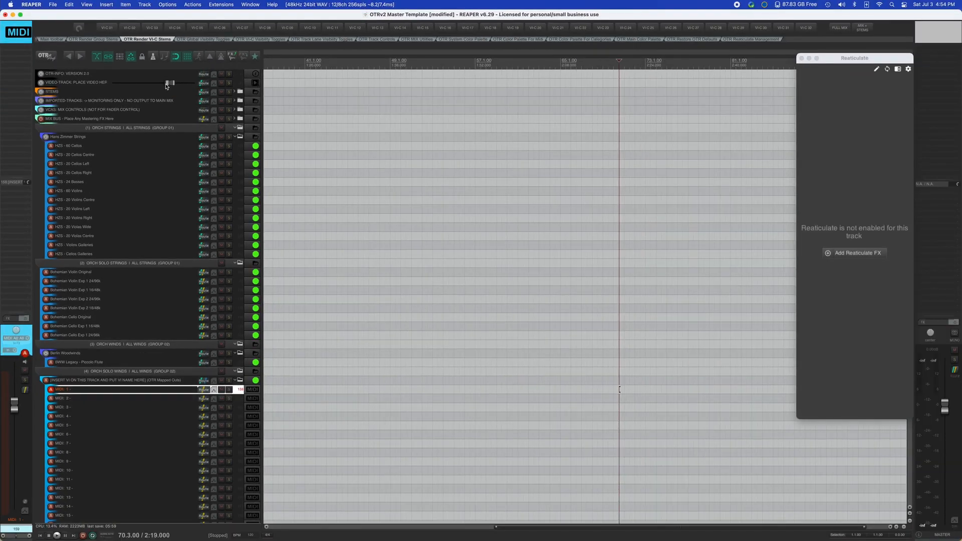
click(158, 190)
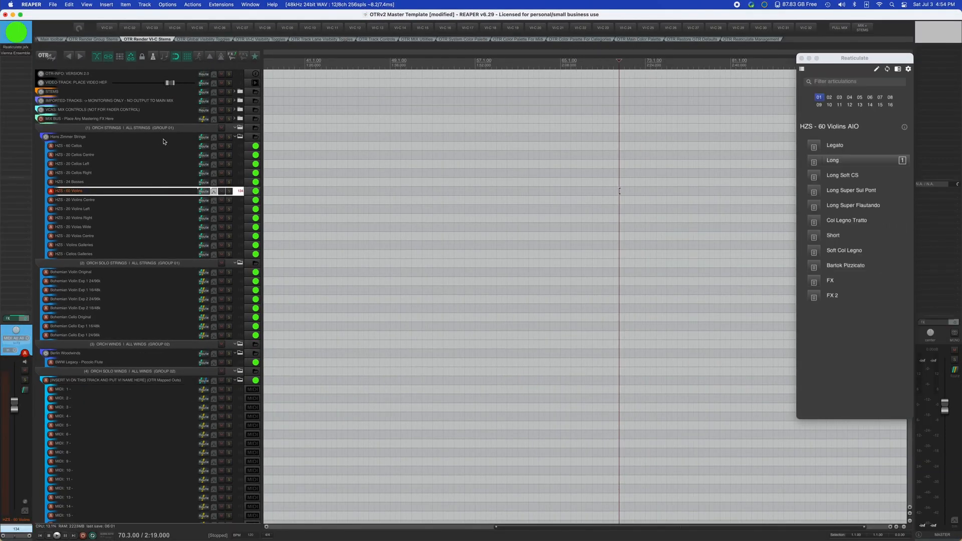
click(113, 146)
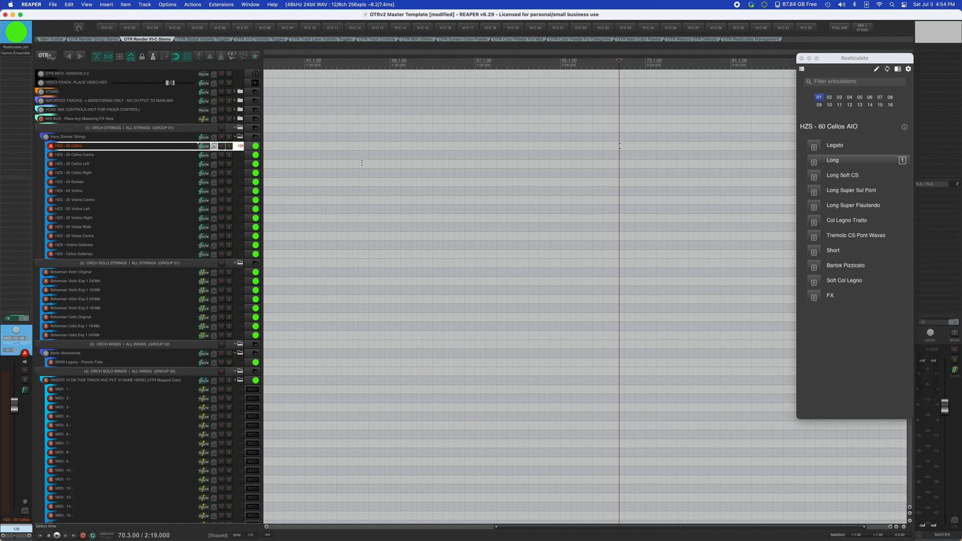
scroll(272, 177, left, 1)
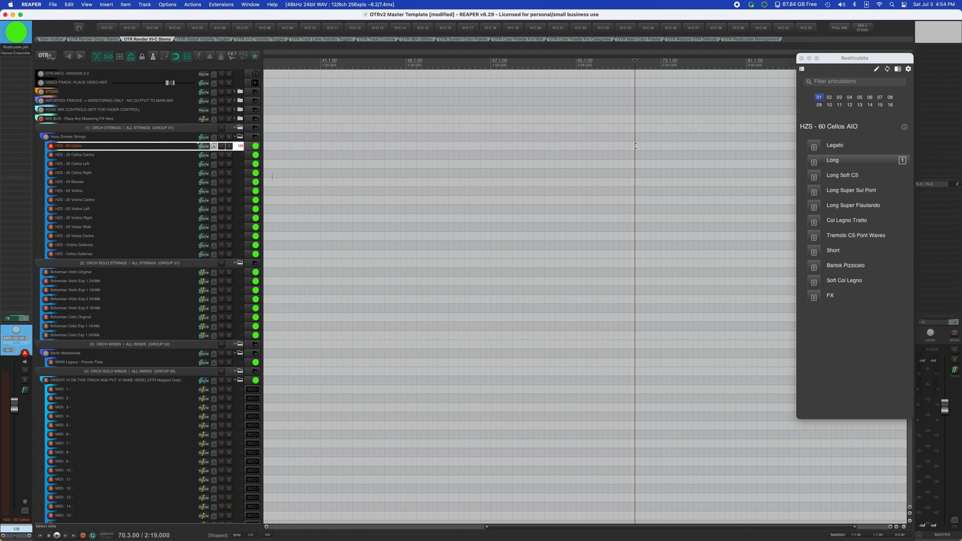
click(123, 184)
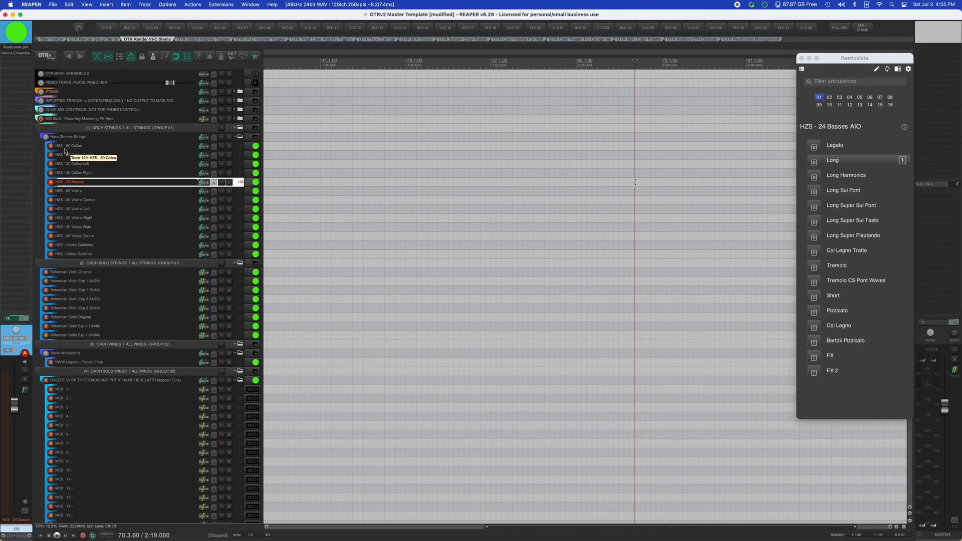
click(73, 147)
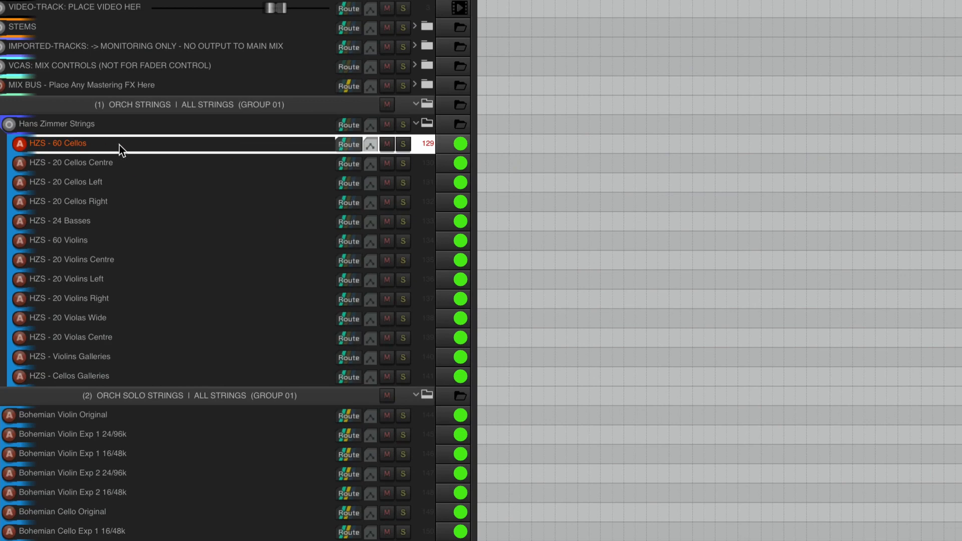
key(b)
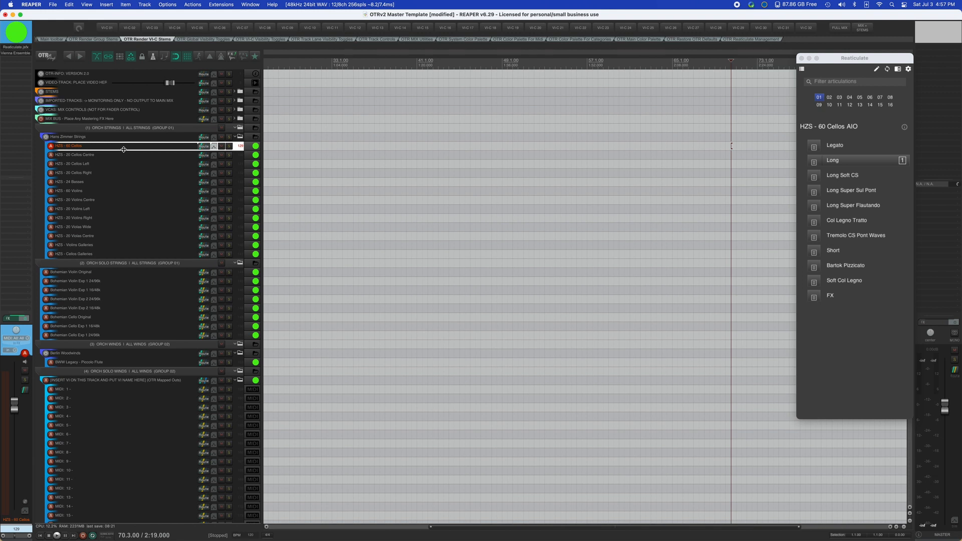
Open the names of the MIDI 16 track and the ORCH BRASS folder for editing, ending with the ORCH SOLO BRASS folder selected.
scroll(124, 139, down, 7)
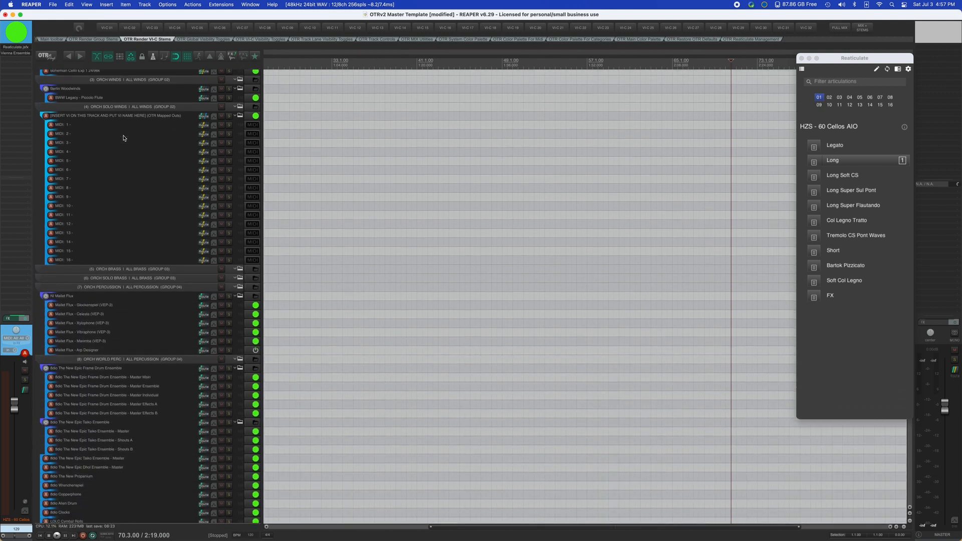
scroll(124, 138, down, 3)
click(128, 148)
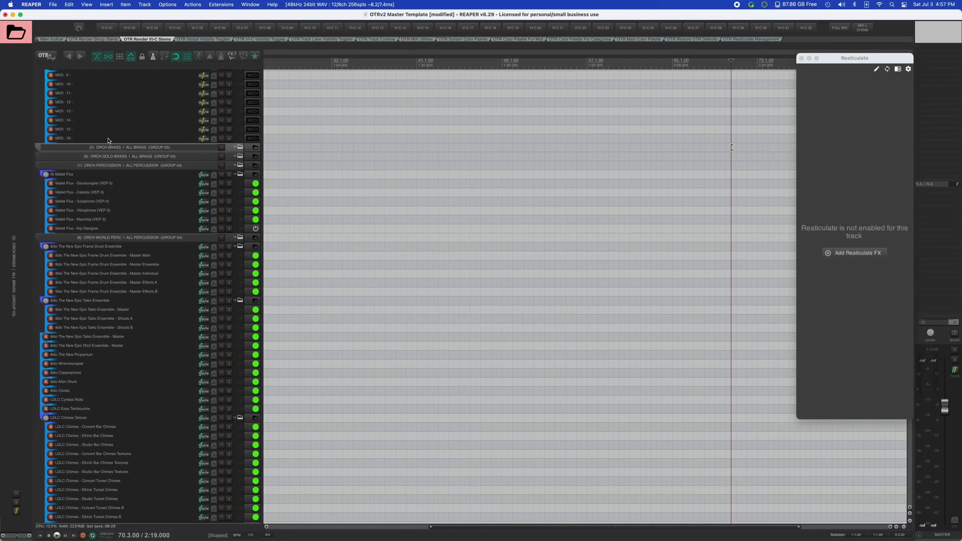
double_click(84, 131)
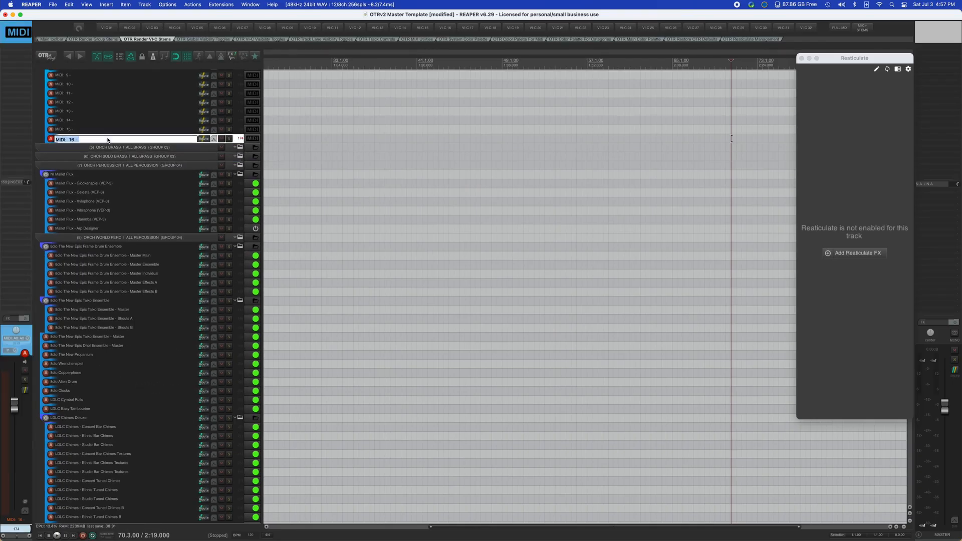
double_click(99, 152)
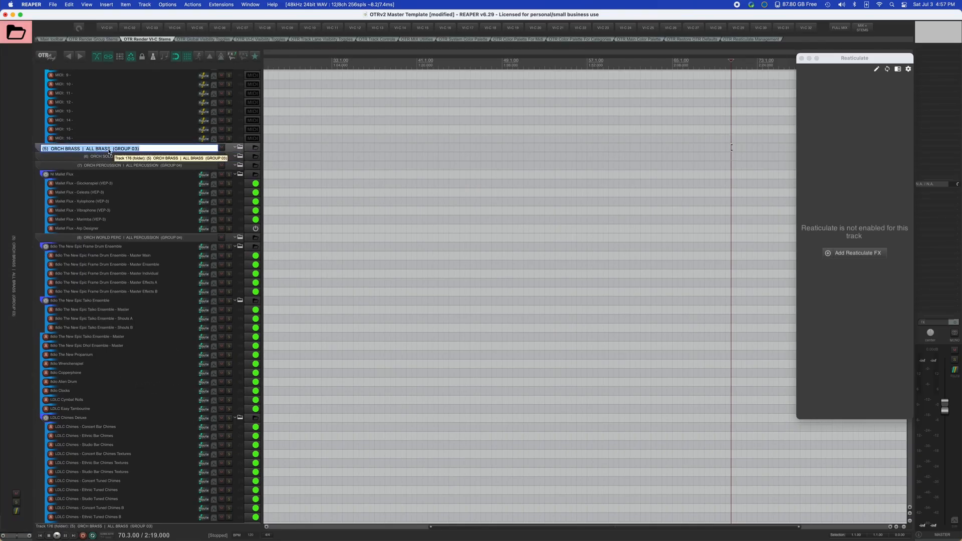
click(97, 158)
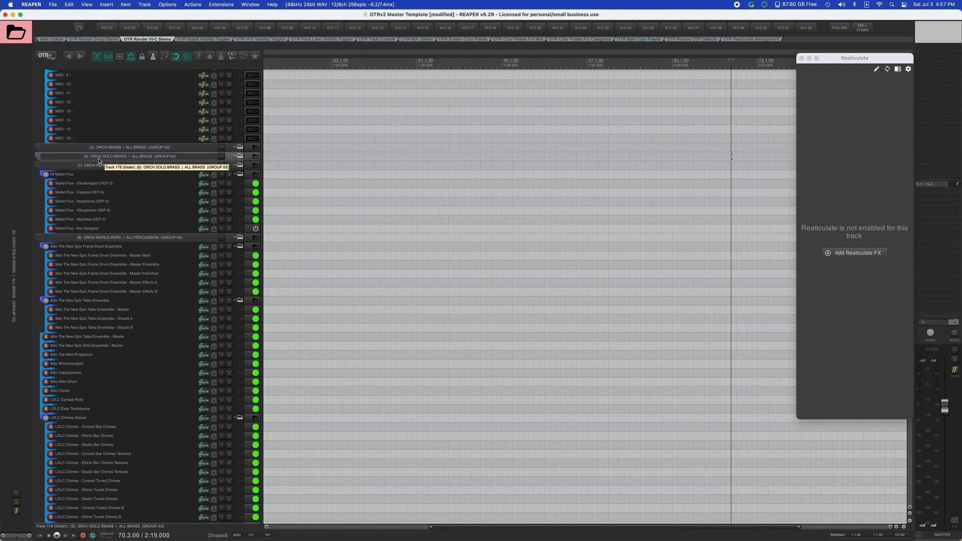
Open the OTR v2 Configuration Manager, reposition its window, and select the VI-C 01 and VI-C 02 category name fields in turn.
scroll(99, 161, up, 10)
click(46, 56)
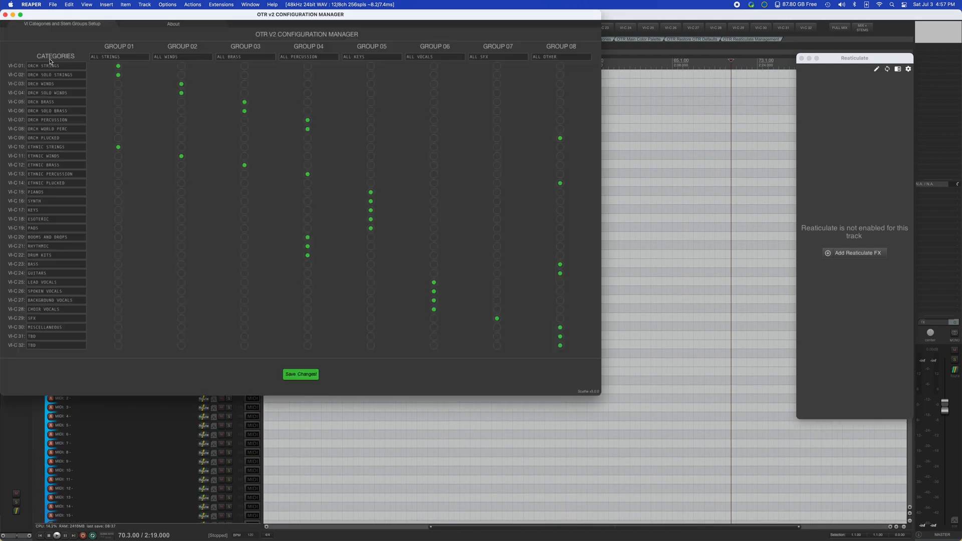
drag(129, 14, 300, 68)
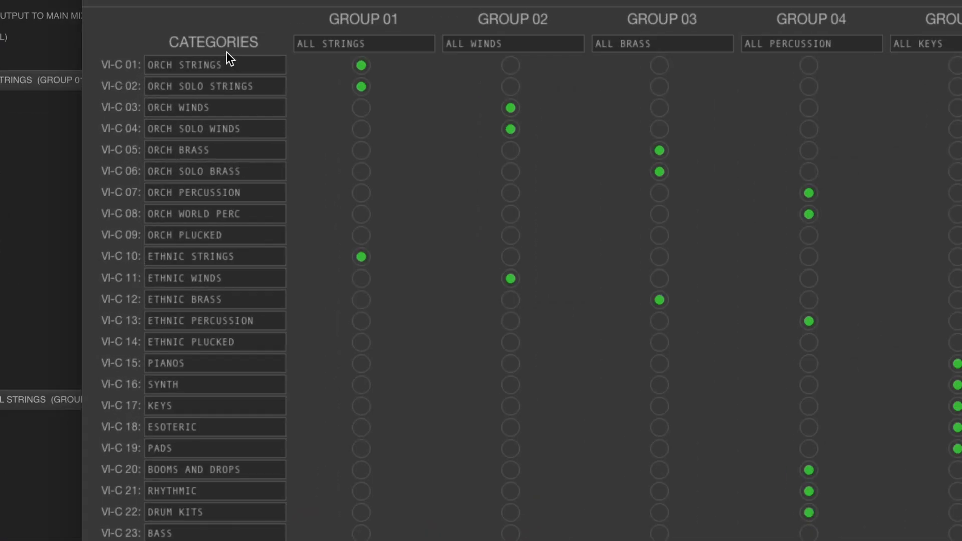
click(229, 61)
click(239, 79)
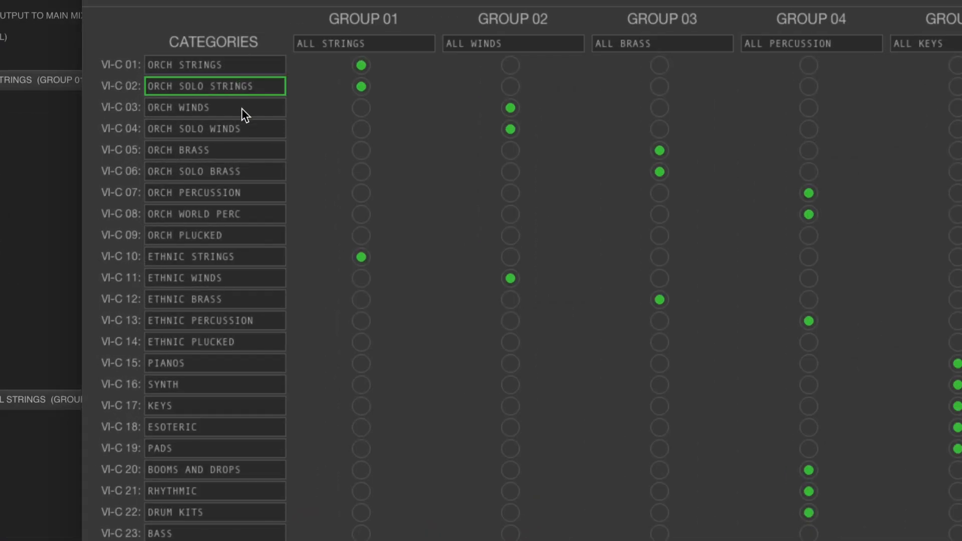
Examine the VI category names from ORCH WINDS down through the ethnic categories in the Configuration Manager.
click(240, 103)
click(225, 129)
click(232, 150)
click(236, 171)
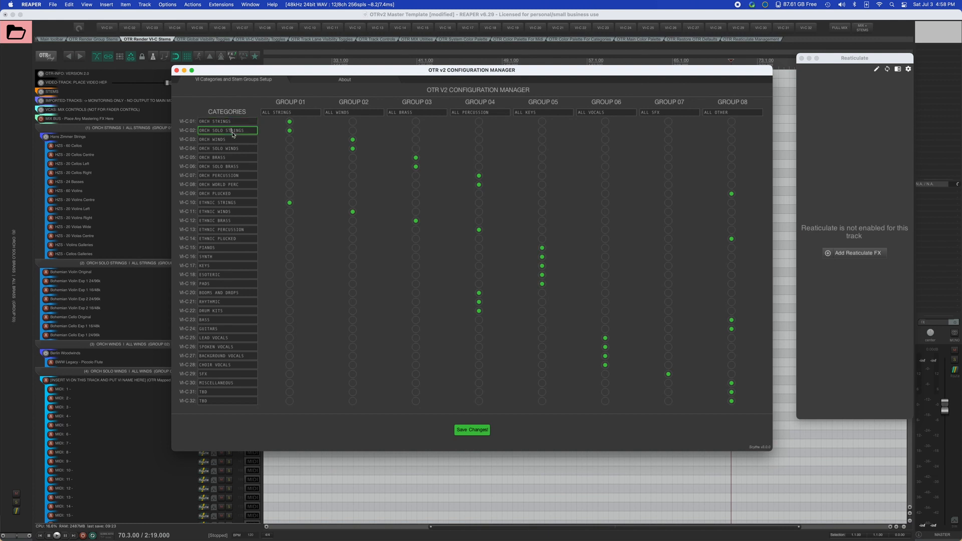
click(231, 224)
click(232, 243)
Try assigning ORCH SOLO STRINGS to Group 04 and Group 02, reassign it to Group 01, and close the Configuration Manager without saving.
click(353, 130)
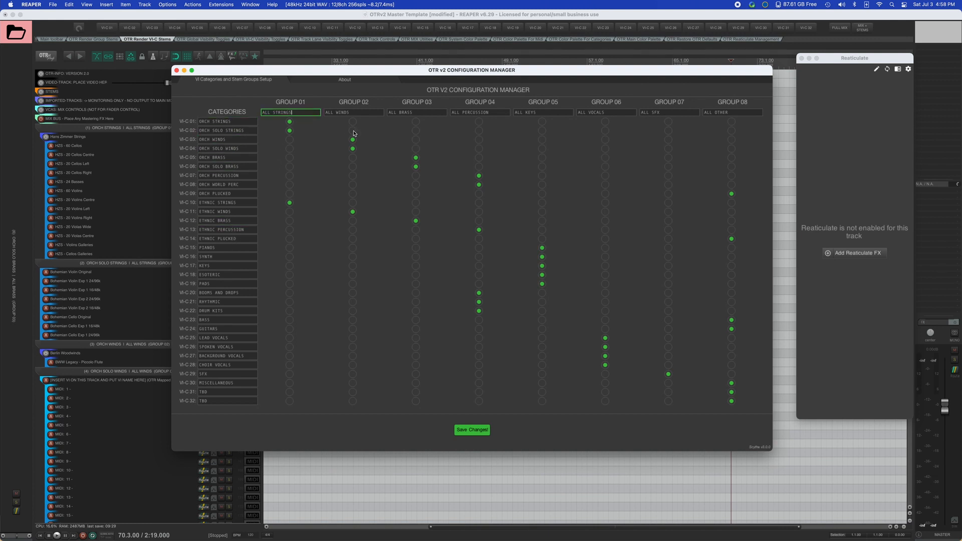
click(479, 130)
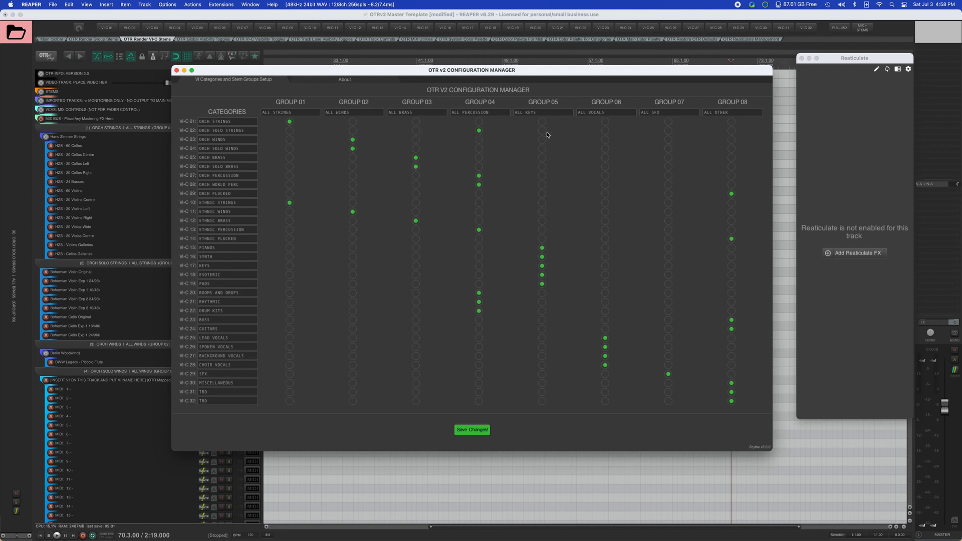
click(353, 131)
click(289, 131)
click(353, 139)
click(177, 70)
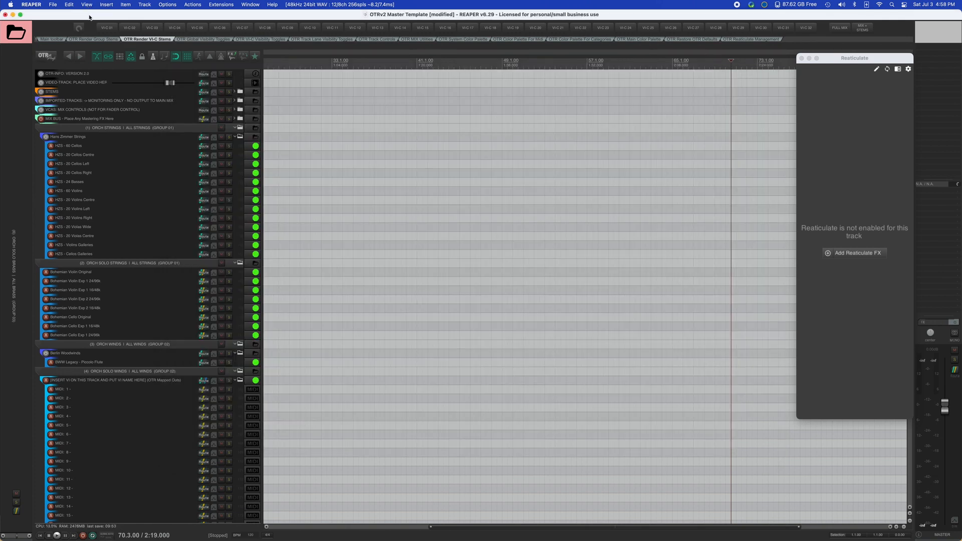
Reopen the OTR v2 Configuration Manager, move its window to view the group assignments, and close it.
click(48, 57)
drag(205, 16, 357, 60)
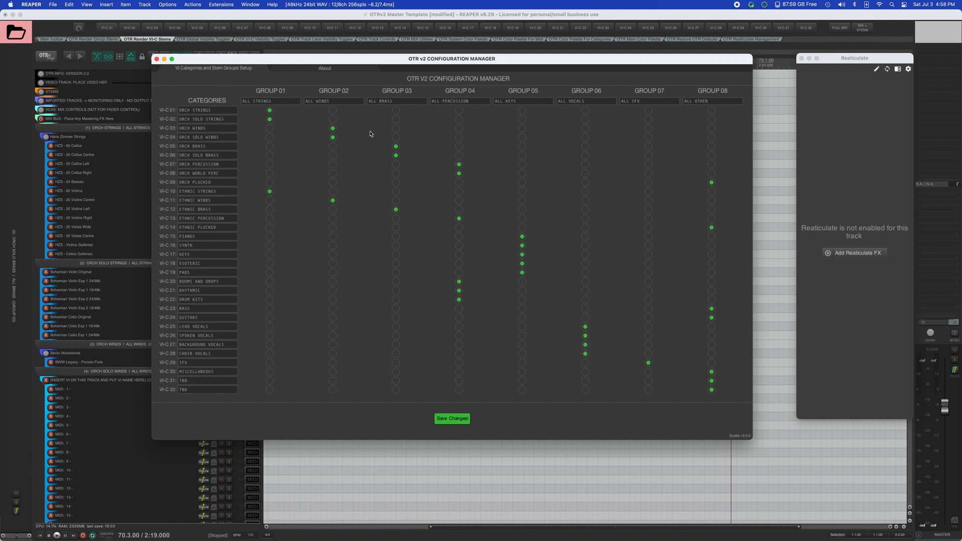
click(156, 60)
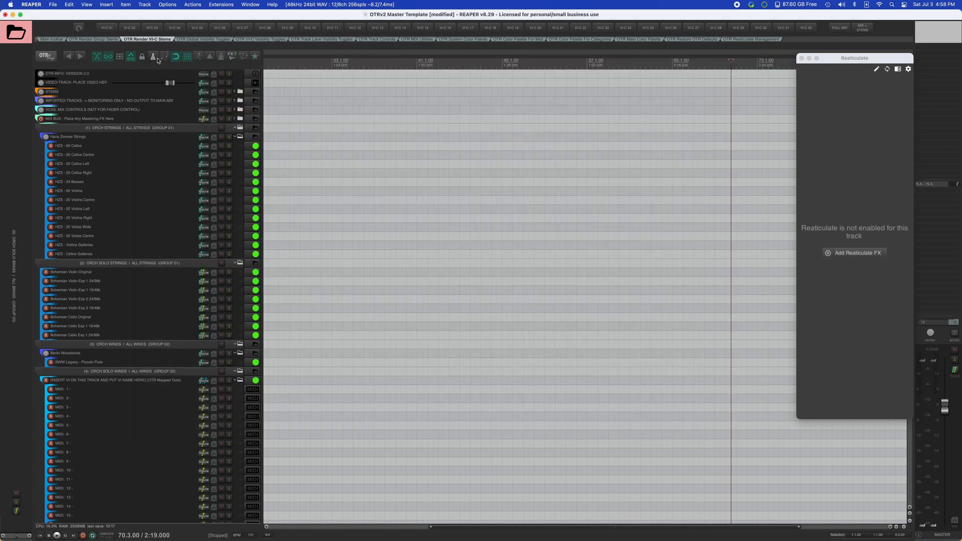
Select the ORCH STRINGS folder track and look over the category folders listed below it.
click(121, 128)
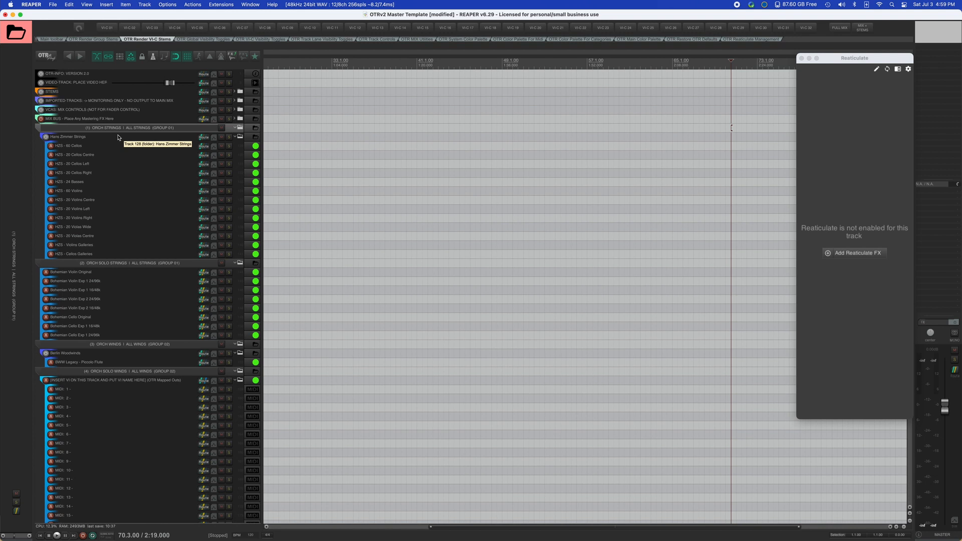
scroll(119, 136, down, 1)
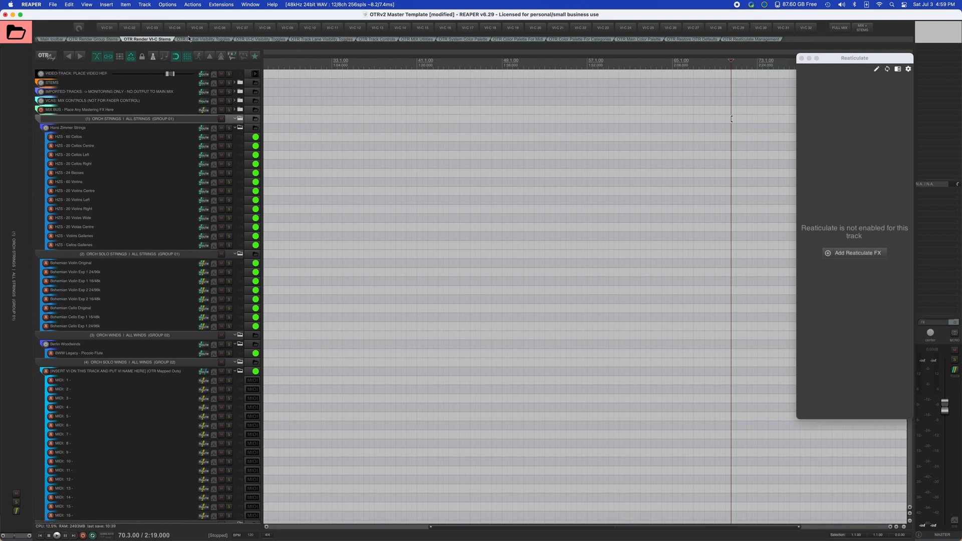
scroll(143, 115, down, 6)
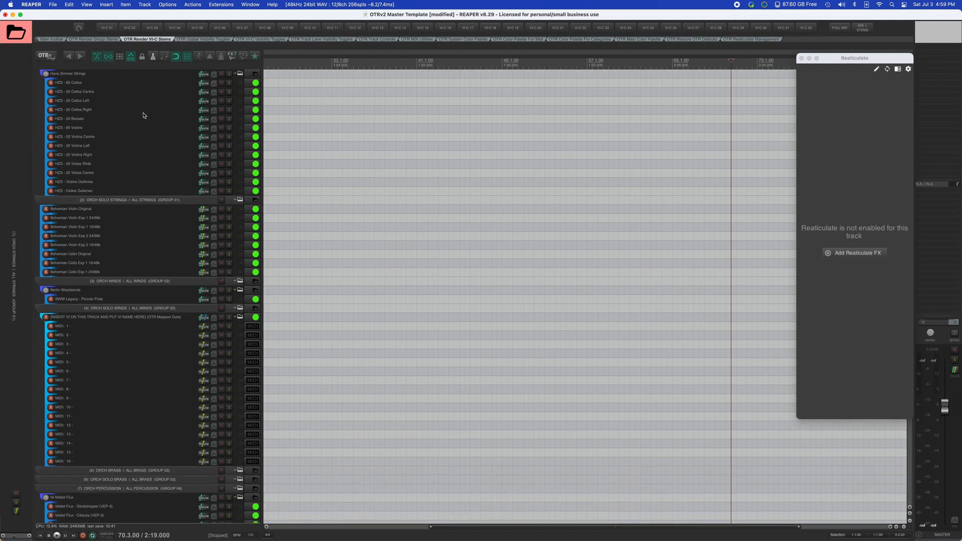
scroll(143, 116, up, 7)
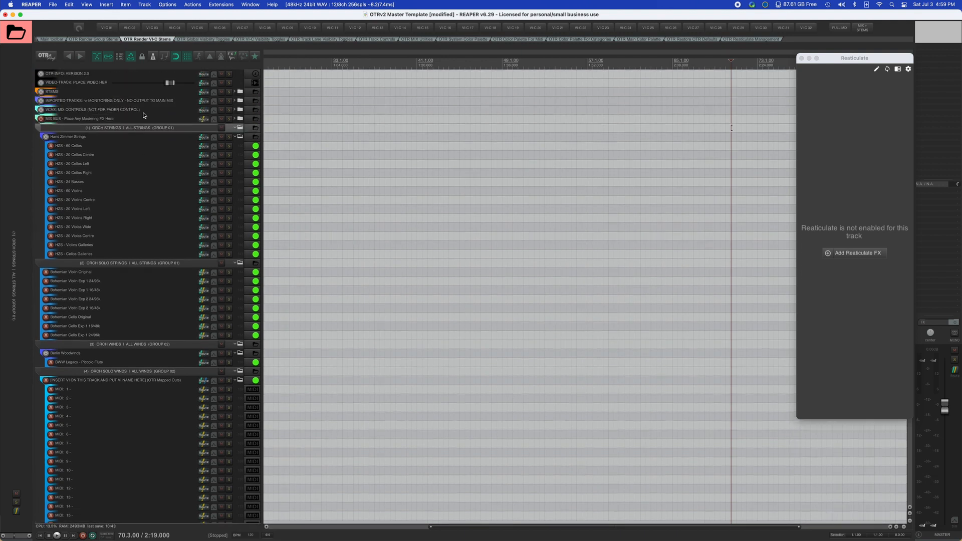
Look through the OTR toolbars for global visibility, VI-C visibility, VI-C stem rendering and group stem rendering, ending on OTR VI-C Visibility Toggles.
click(215, 39)
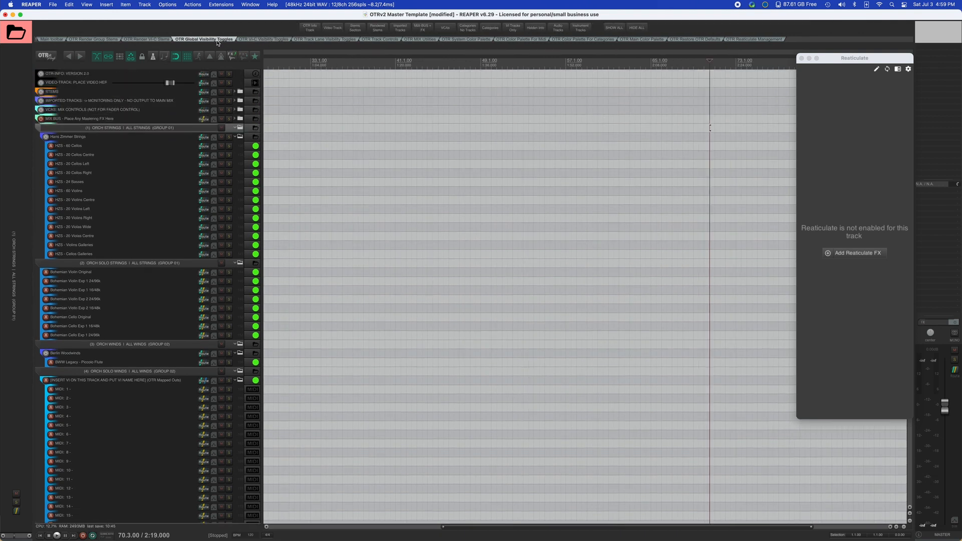
click(273, 40)
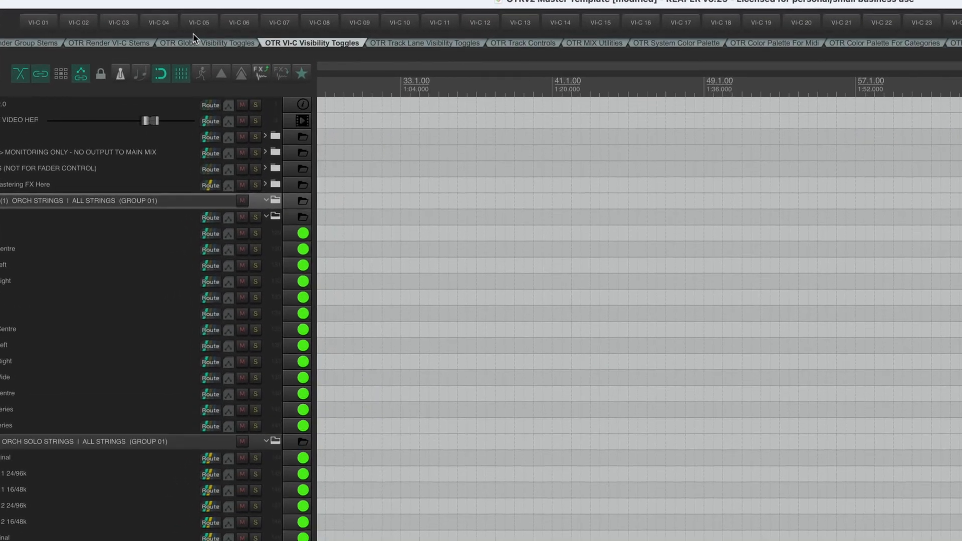
click(111, 43)
click(56, 43)
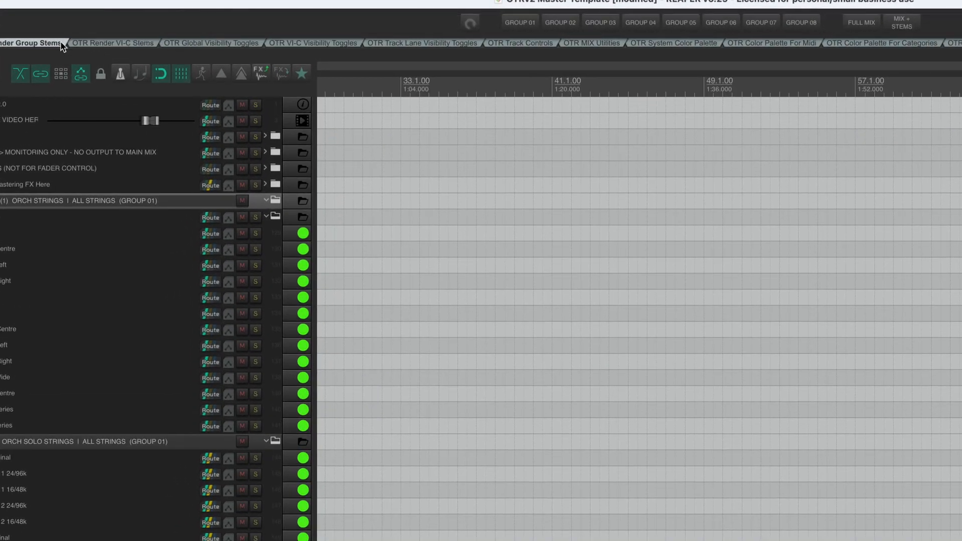
click(223, 43)
click(295, 44)
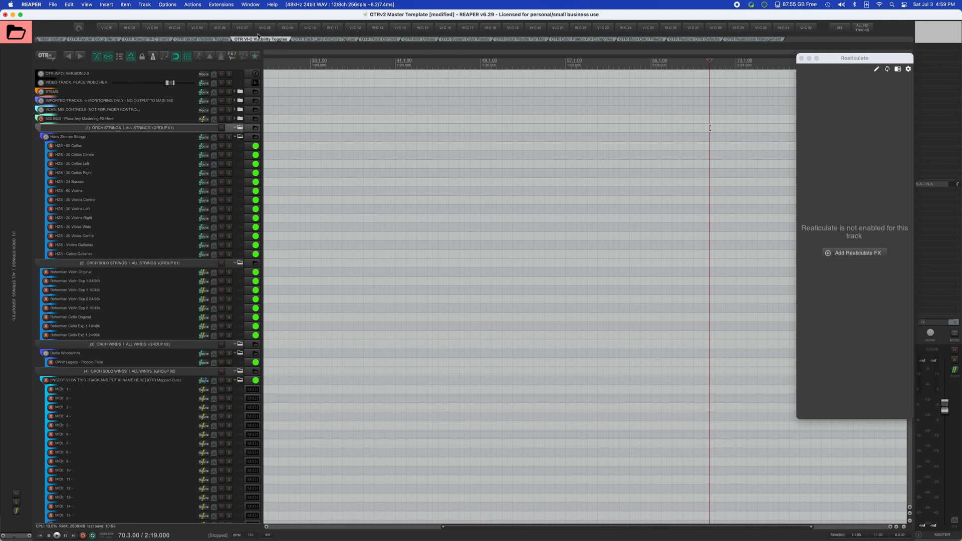
click(156, 41)
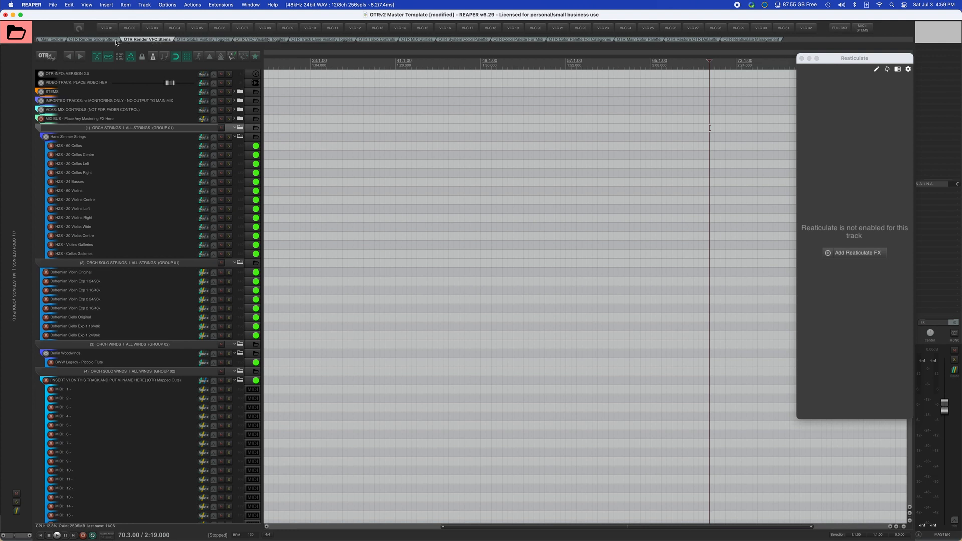
click(249, 40)
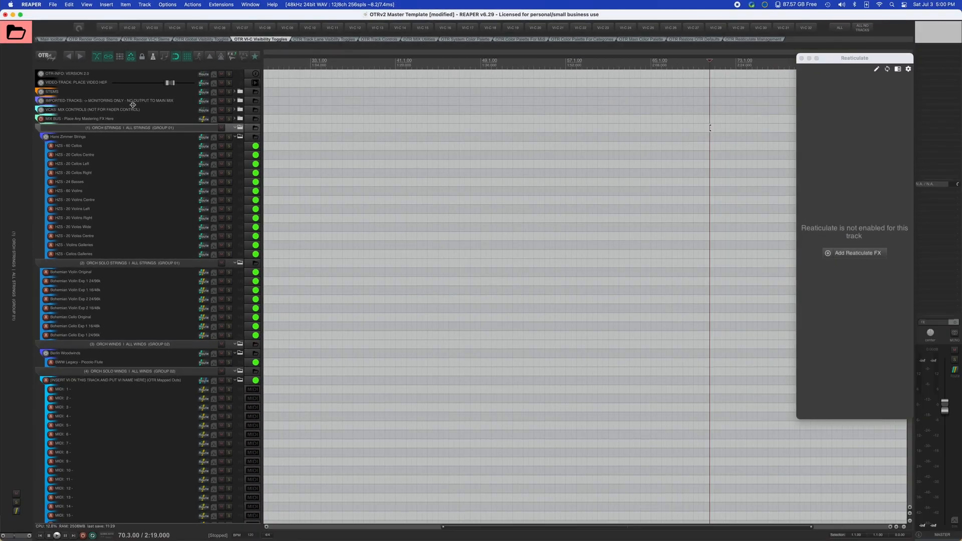
Review the VI category and stem group assignments in the OTR v2 Configuration Manager once more and close it.
scroll(136, 106, down, 2)
scroll(136, 106, up, 2)
click(45, 55)
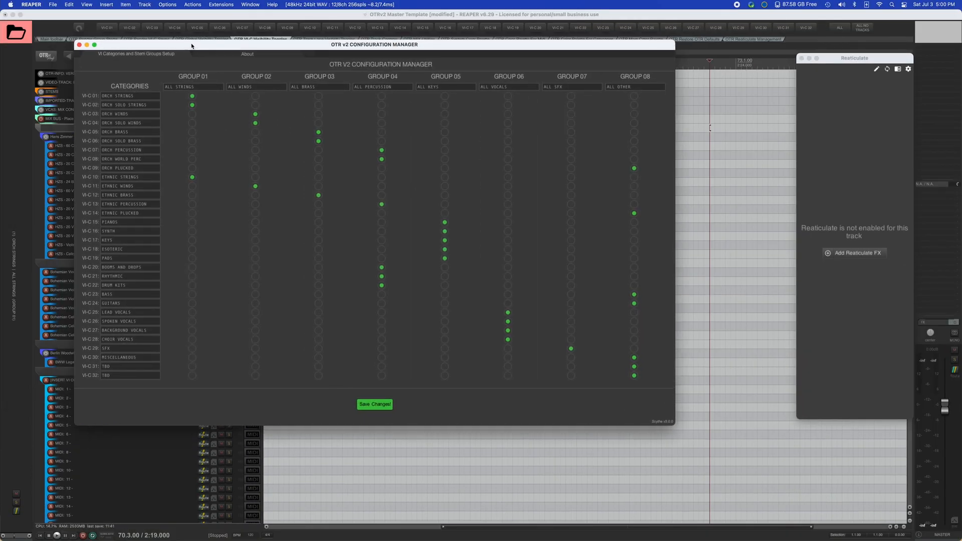
click(120, 54)
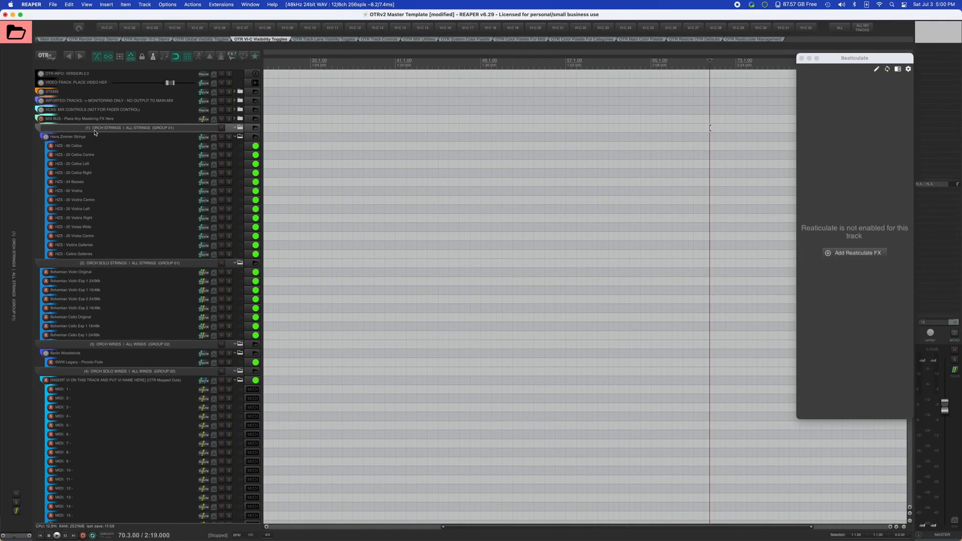
Compare the OTR Render VI-C Stems and OTR Render Group Stems toolbars, returning to OTR VI-C Visibility Toggles.
click(165, 41)
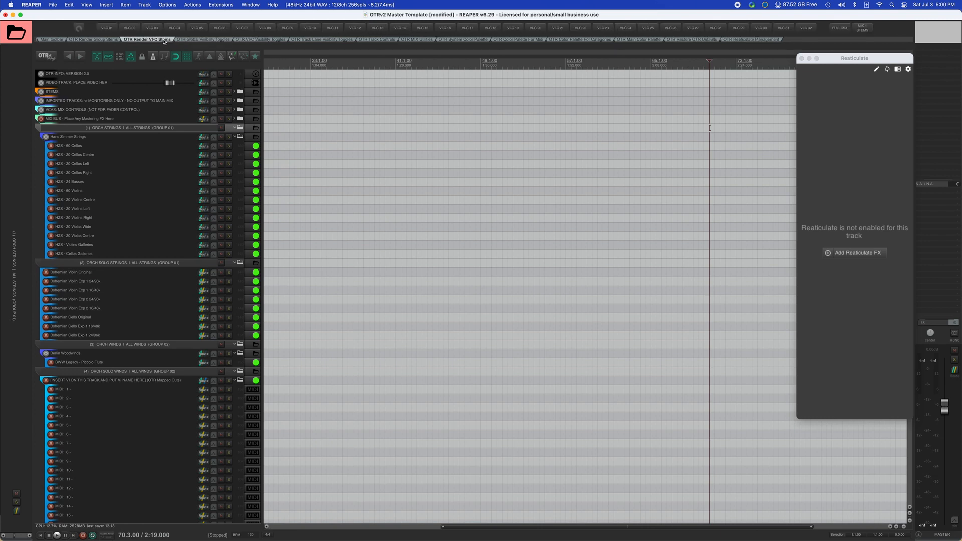
click(94, 39)
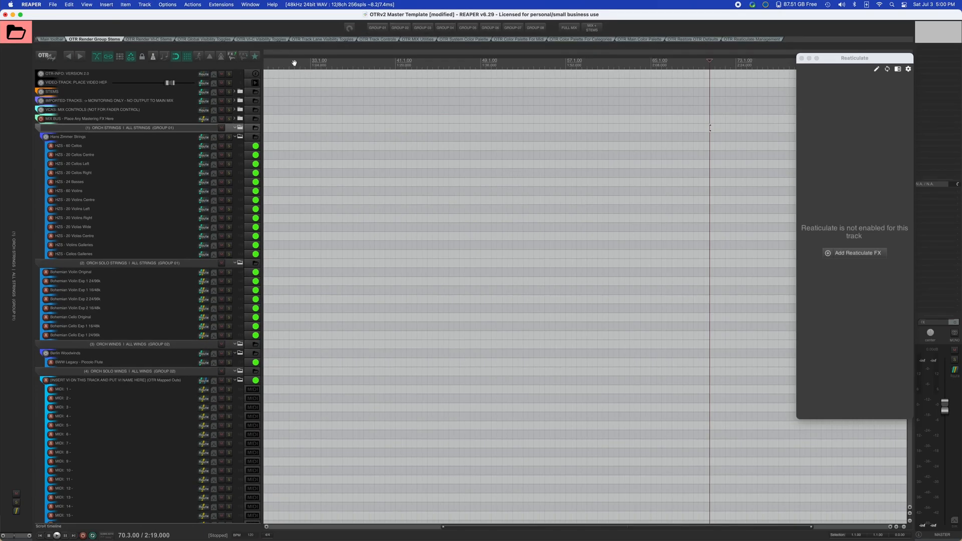
click(239, 40)
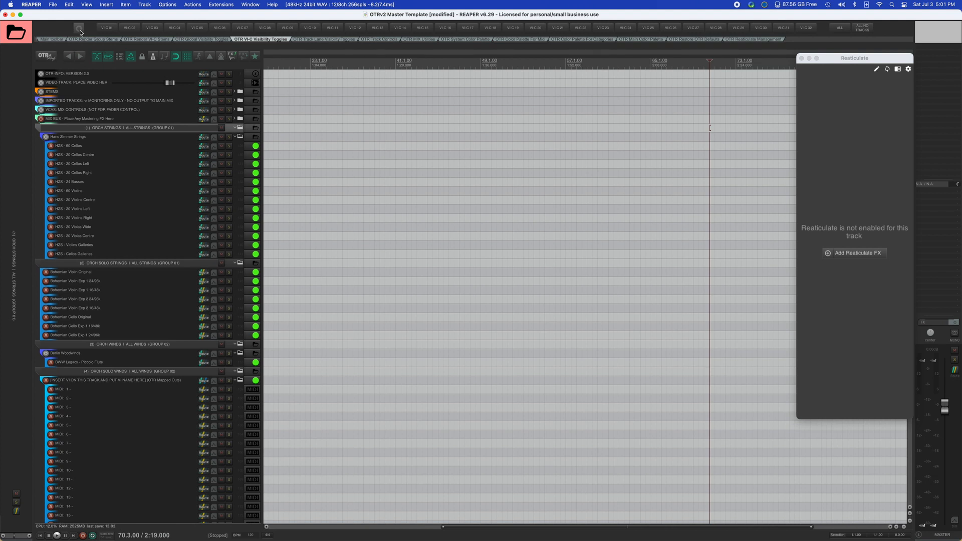
Refresh the OTR menu buttons to use custom names generated from this project.
click(80, 30)
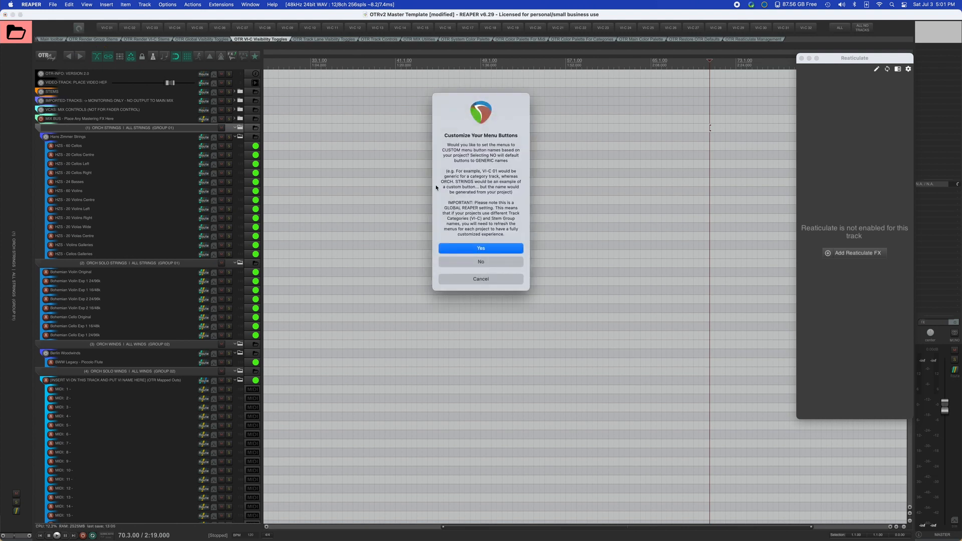
click(490, 252)
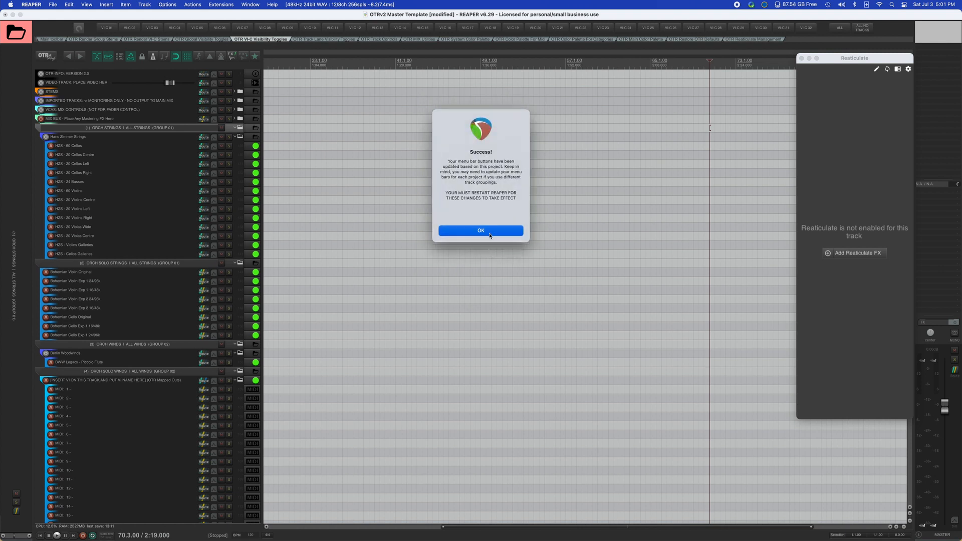
click(489, 232)
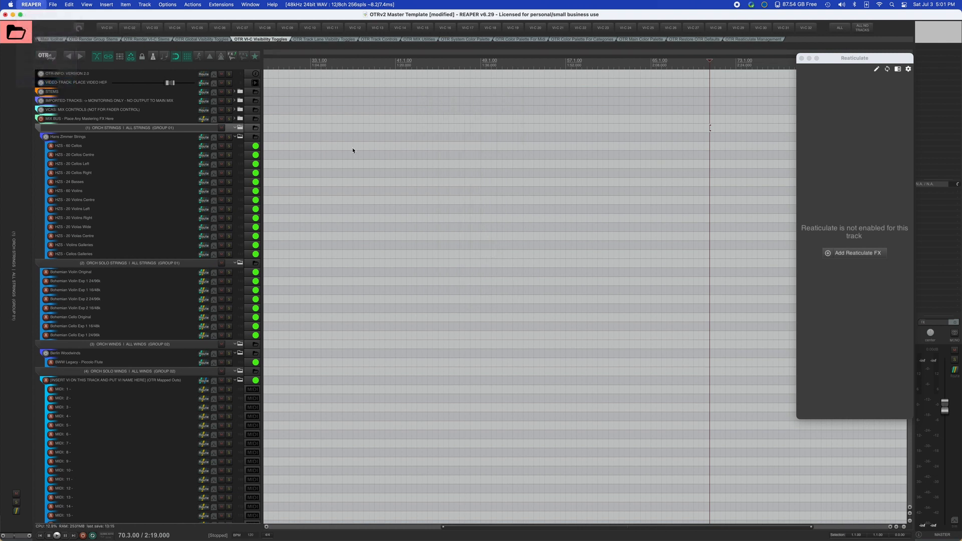
Restart REAPER, leaving the project's changes unsaved.
key(super+q)
click(477, 236)
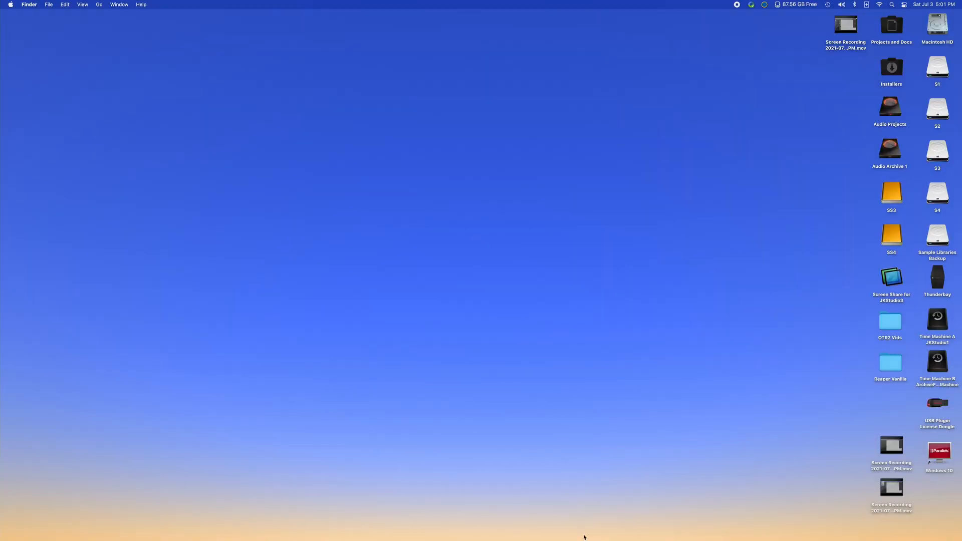
click(597, 525)
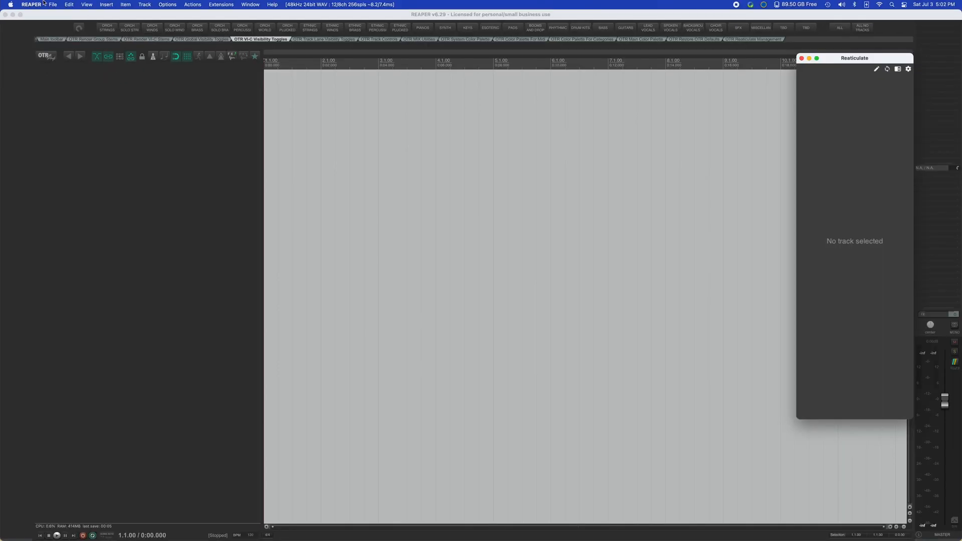
Reopen the recent project OTRv2 Master Template.RPP.
click(53, 5)
mouse_move(114, 80)
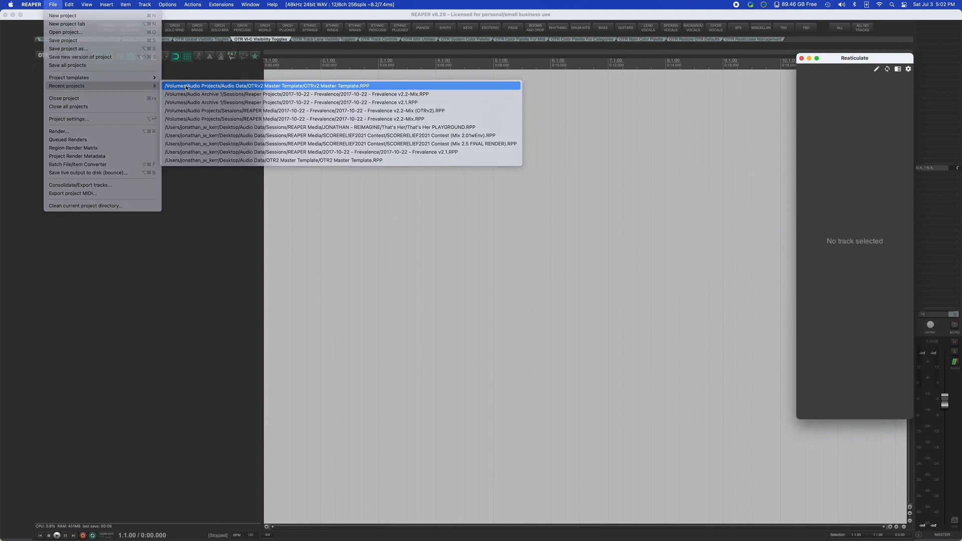
click(186, 86)
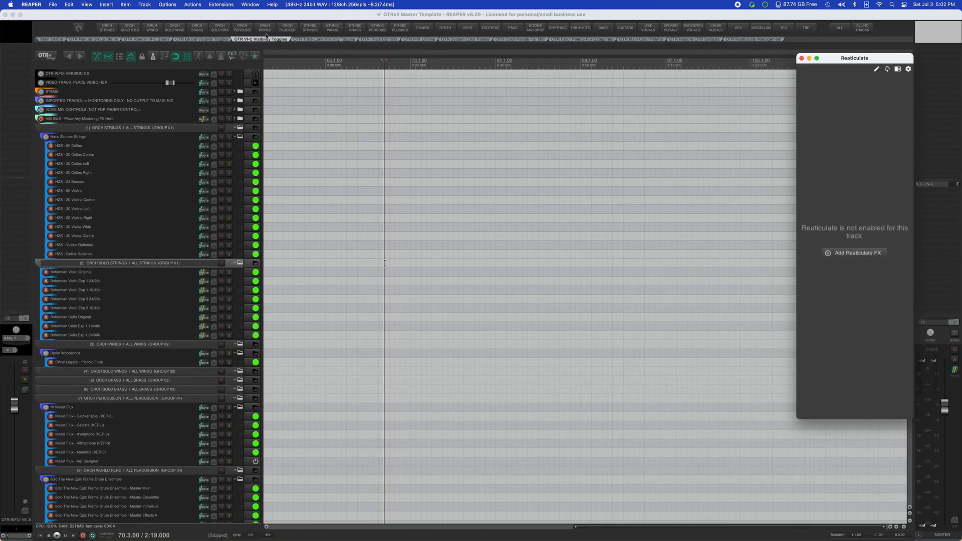
Hide all VI category tracks, toggle ORCH BRASS on and off, and show only ORCH STRINGS and ORCH SOLO STRINGS.
click(840, 27)
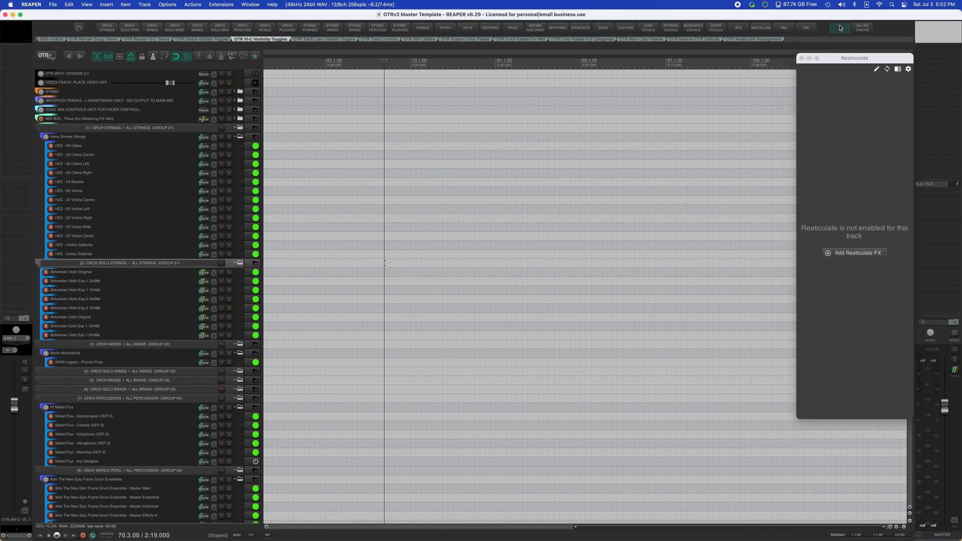
click(200, 32)
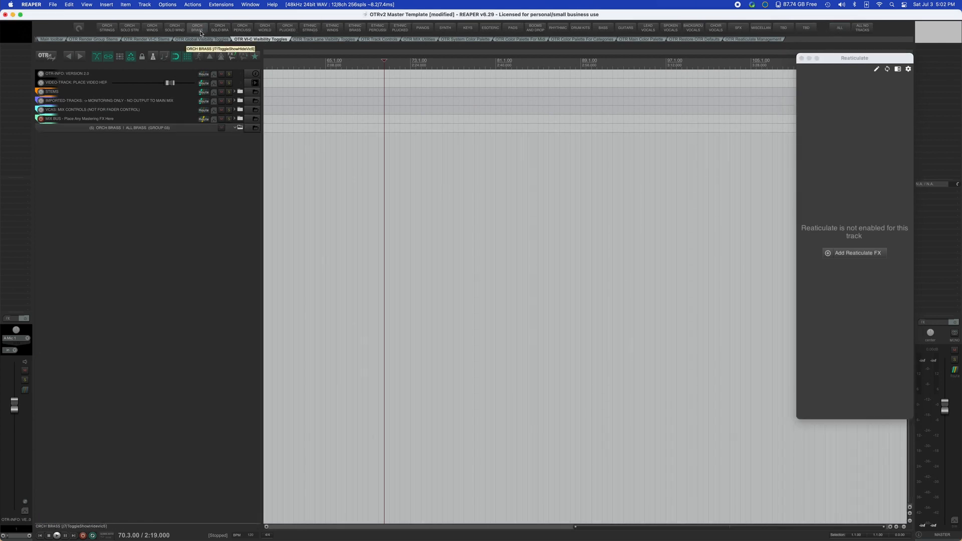
click(200, 32)
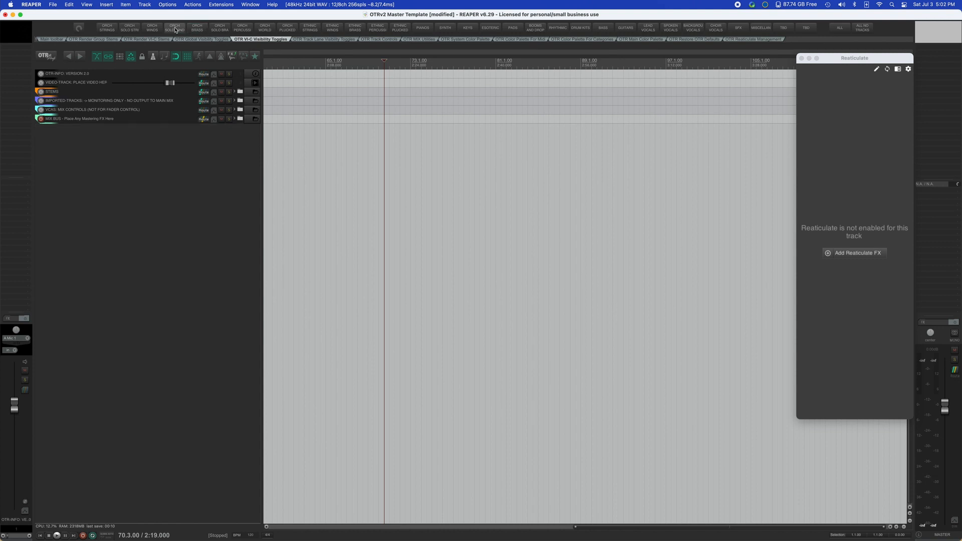
click(107, 29)
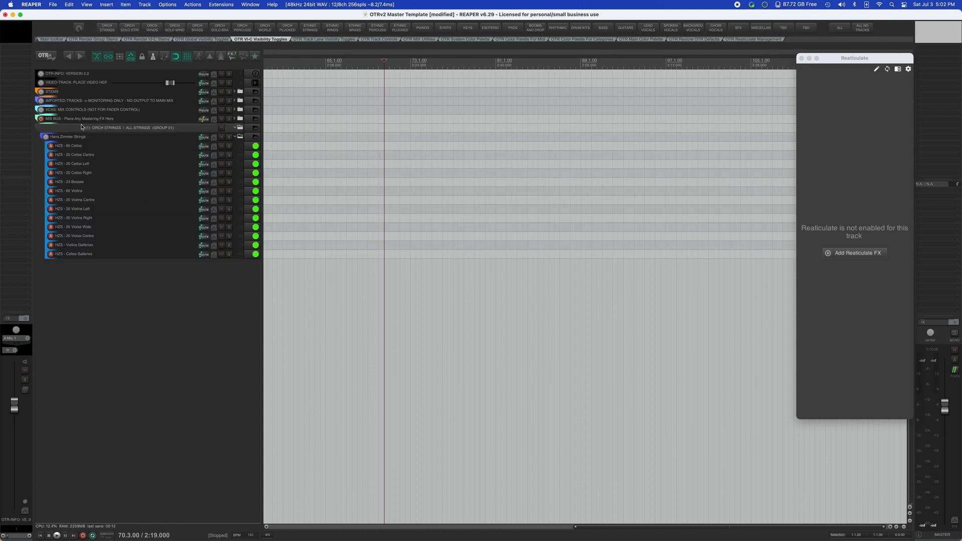
click(131, 31)
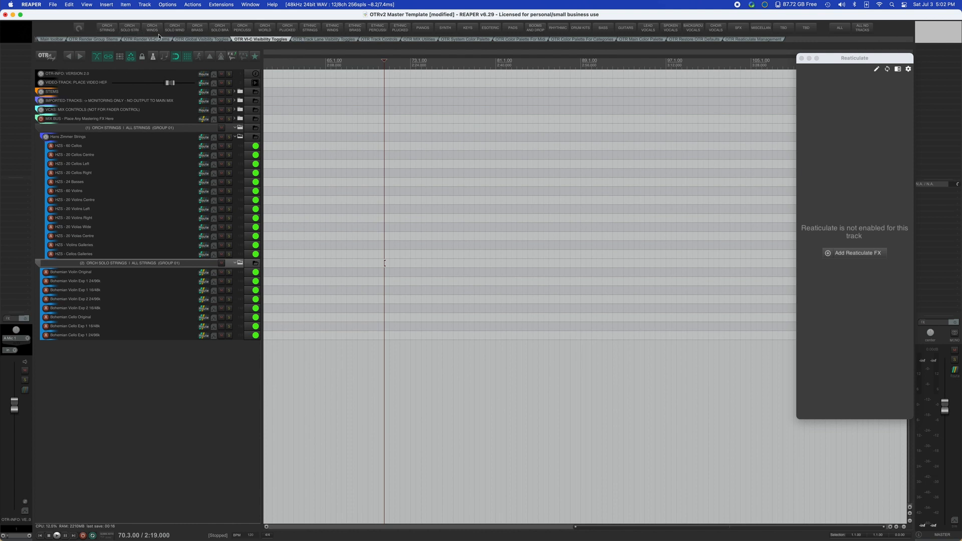
Select the ORCH STRINGS and ORCH SOLO STRINGS folder tracks in turn, ending with ORCH STRINGS selected.
click(112, 129)
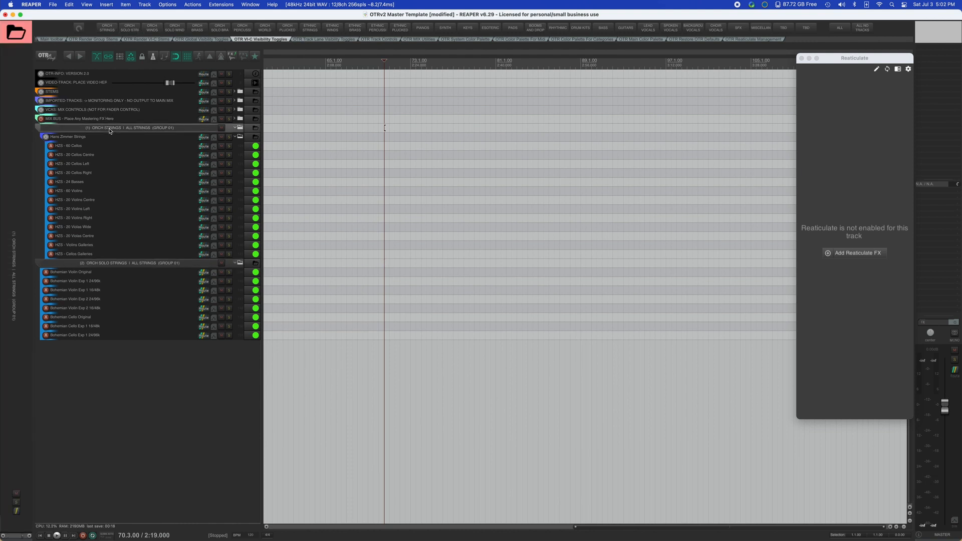
click(133, 264)
click(139, 129)
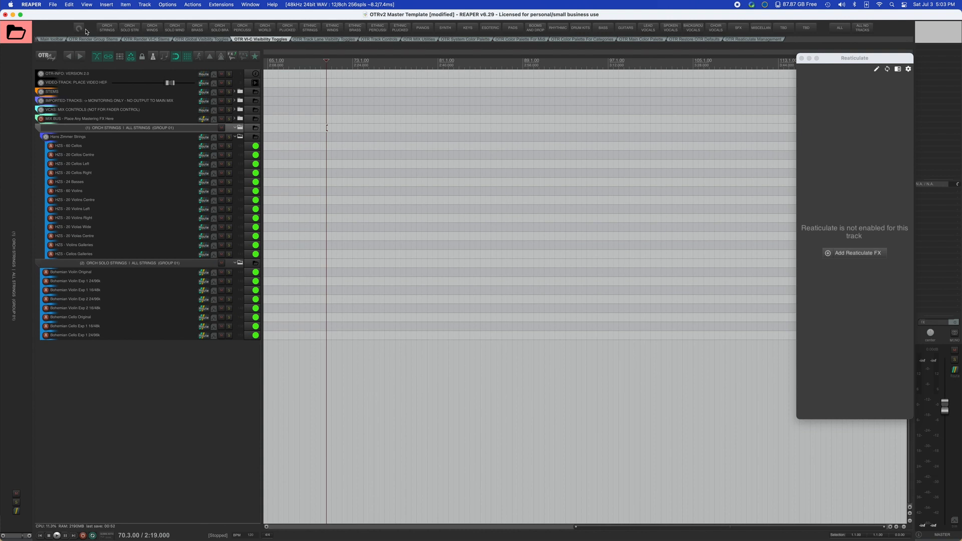
Browse the Restore OTR Defaults, System, MIX and Categories color palette toolbars, ending on the OTR Main Color Palette.
scroll(135, 39, down, 2)
scroll(135, 39, right, 3)
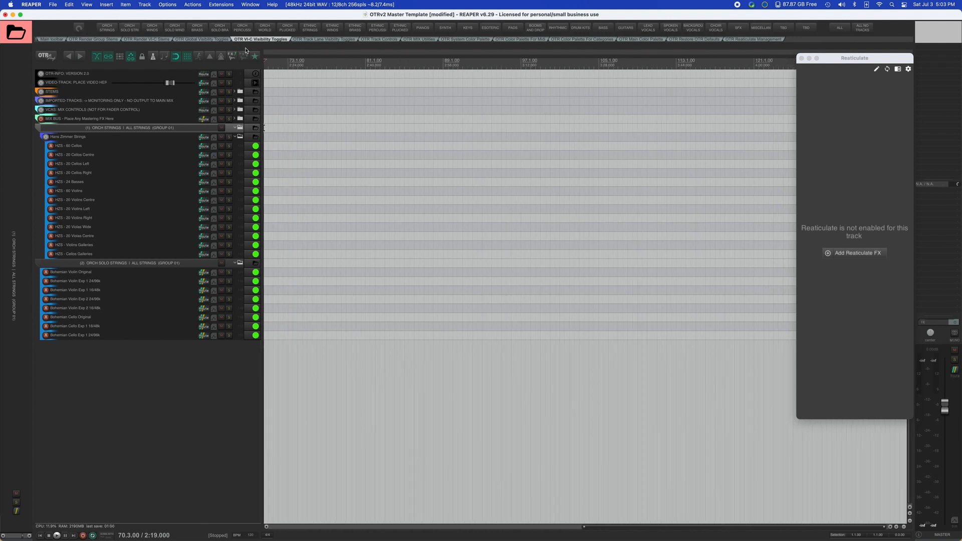
click(695, 40)
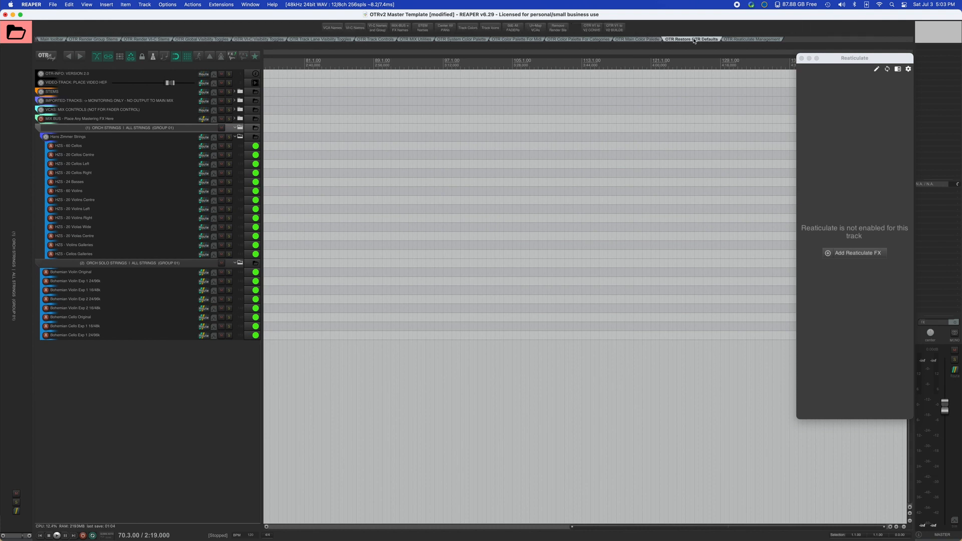
click(646, 41)
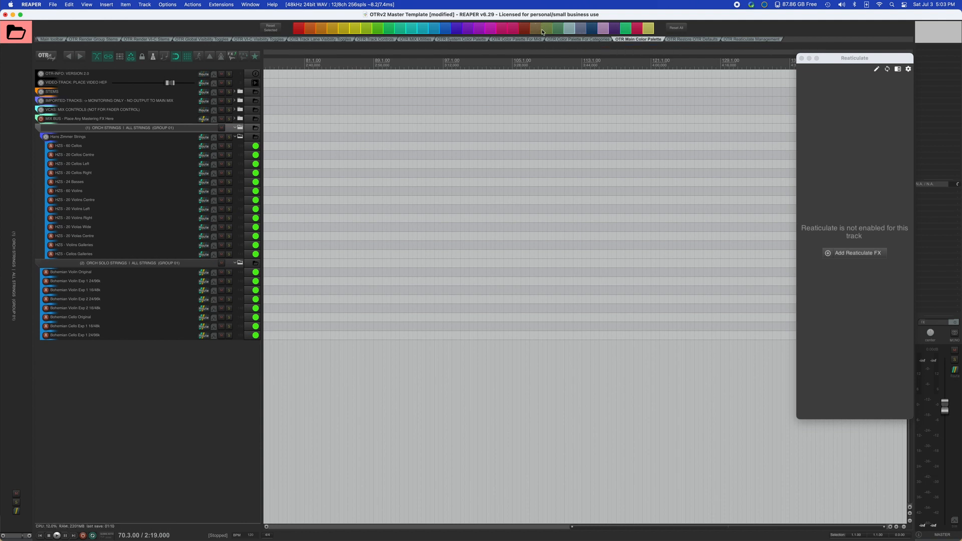
click(521, 40)
click(437, 39)
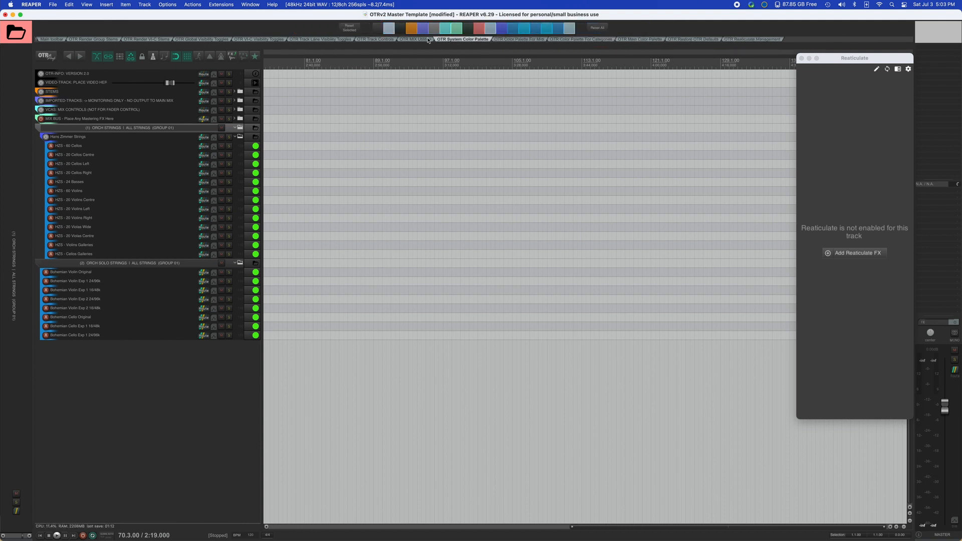
click(532, 41)
click(581, 41)
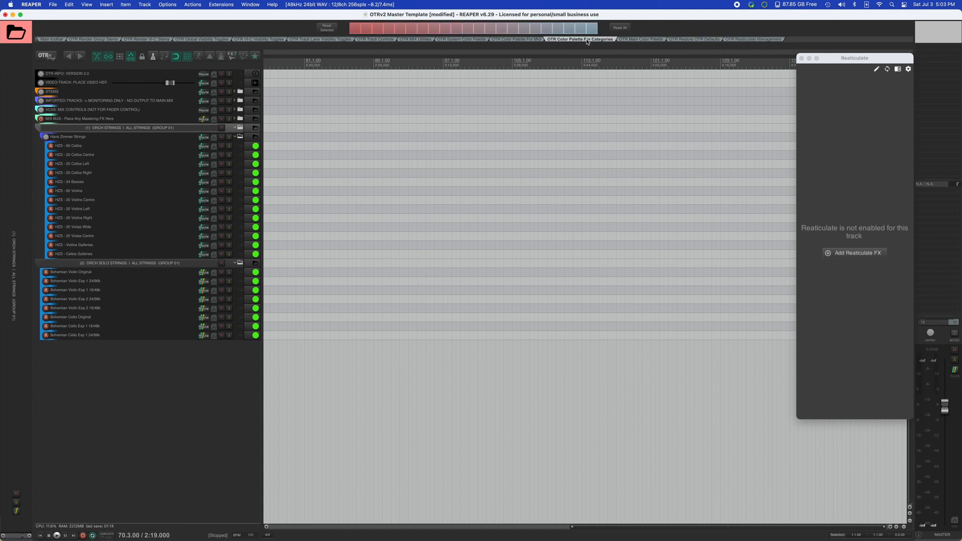
click(632, 40)
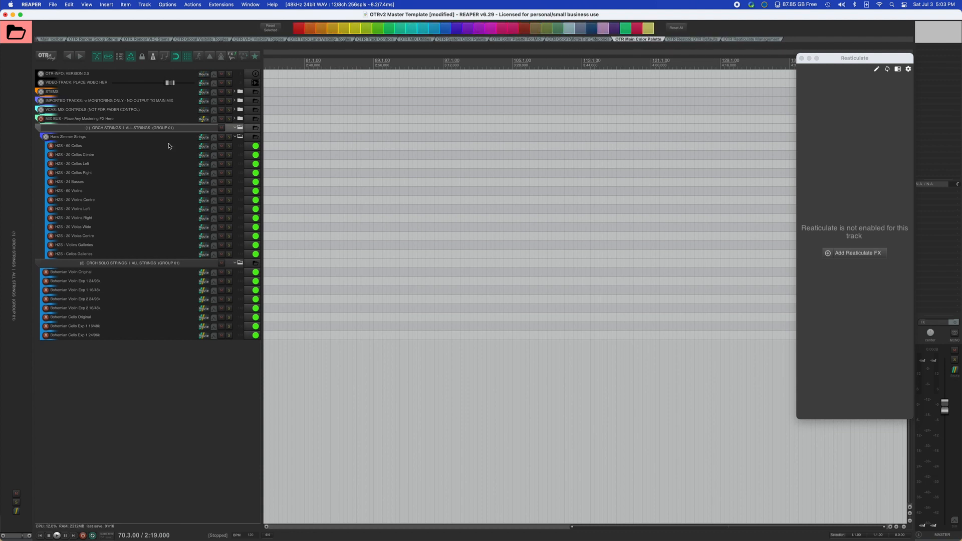
Color all HZS tracks under Hans Zimmer Strings, from 60 Cellos to Cellos Galleries, red with the main palette.
click(131, 148)
shift+click(136, 253)
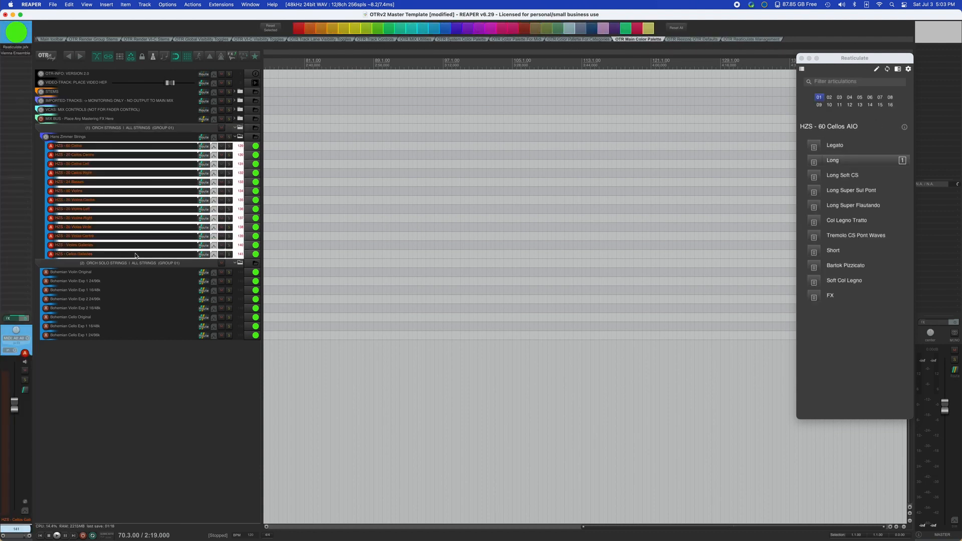
click(299, 30)
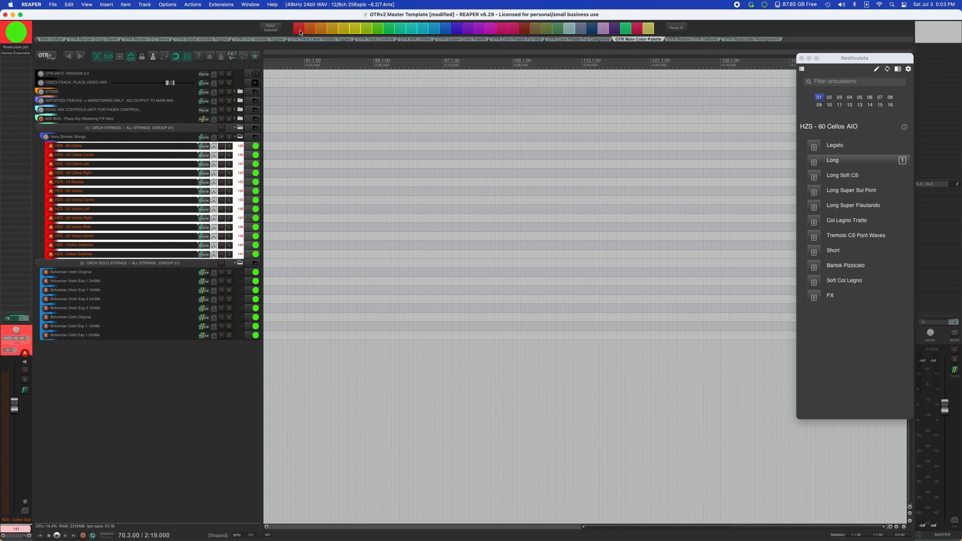
Color all the Bohemian violin and cello tracks under ORCH SOLO STRINGS yellow with the main palette.
click(168, 281)
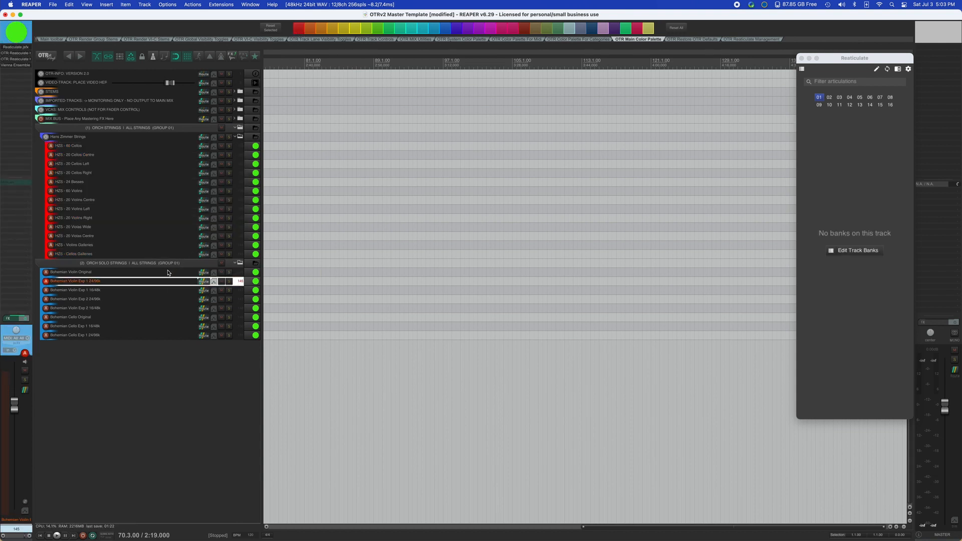
click(169, 272)
shift+click(156, 335)
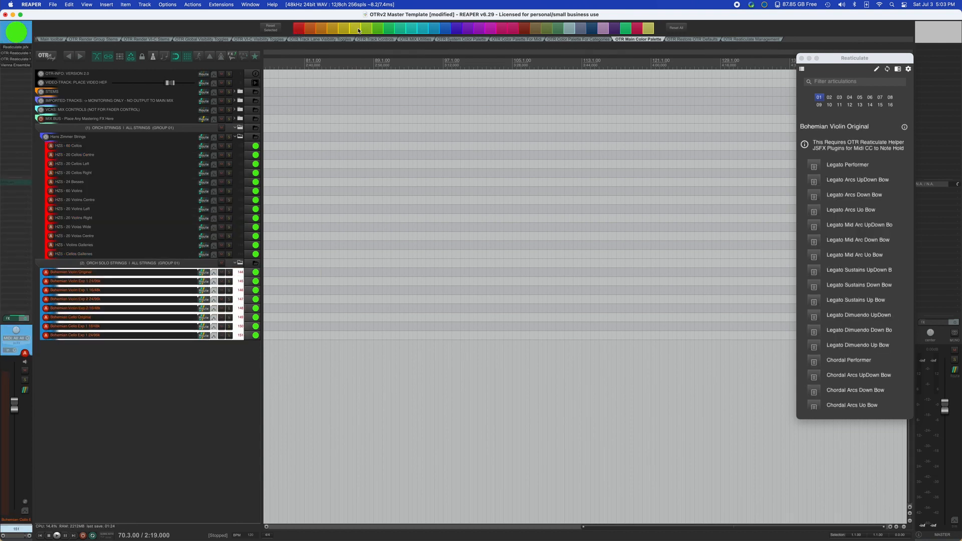
click(359, 30)
Record a short MIDI item on the HZS - 20 Violas Centre track, starting from 89.1.00, and inspect it up close.
click(136, 237)
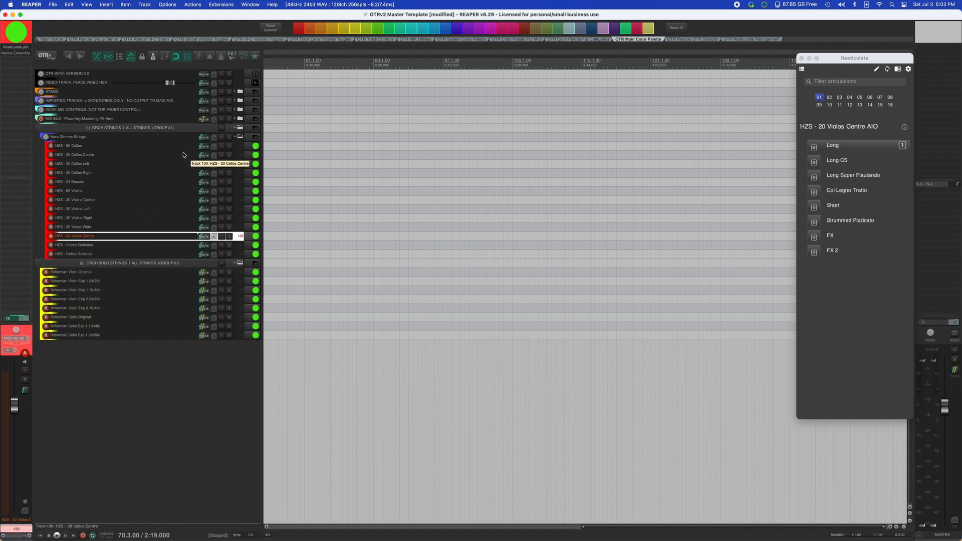
click(373, 62)
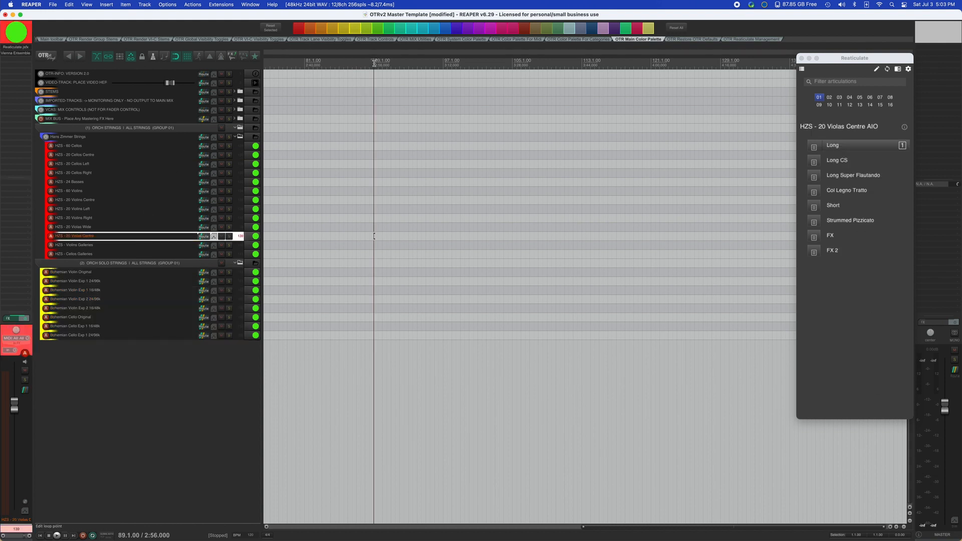
key(super+r)
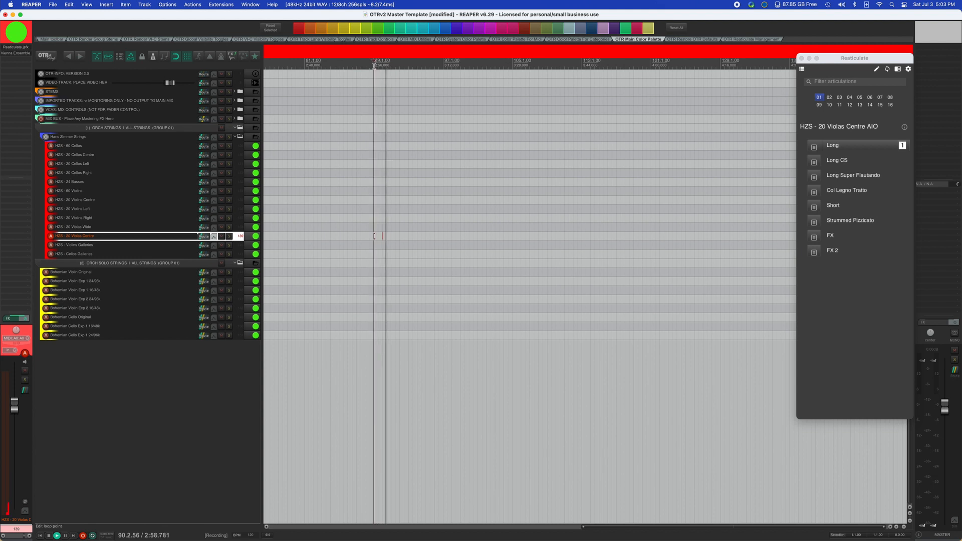
key(space)
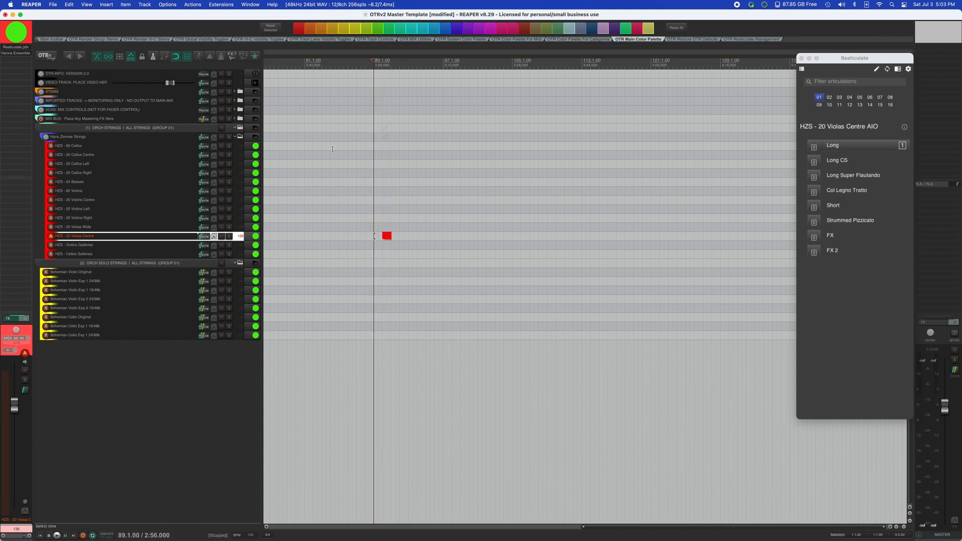
scroll(416, 222, up, 5)
scroll(417, 220, up, 5)
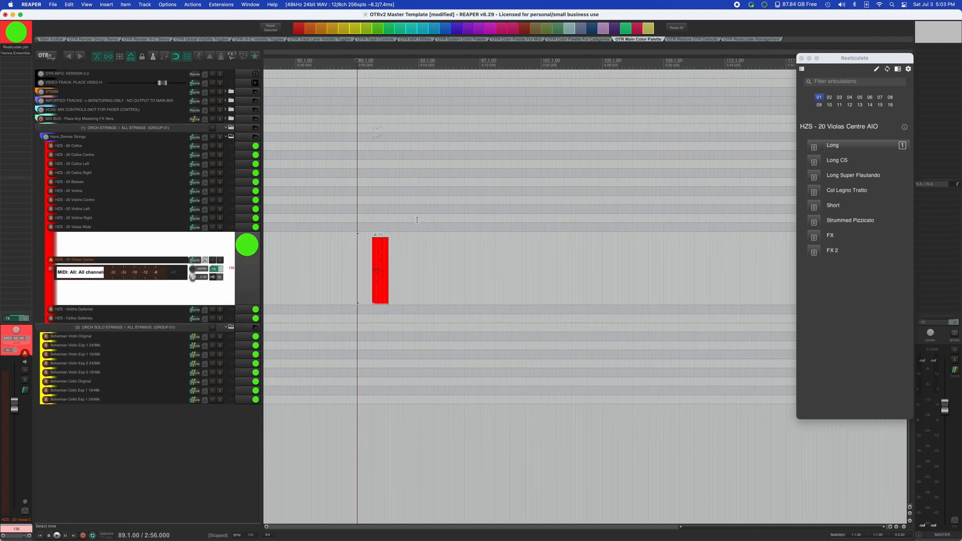
scroll(416, 220, up, 3)
Toggle the track heights and collapse all tracks back to the minimum height.
click(122, 227)
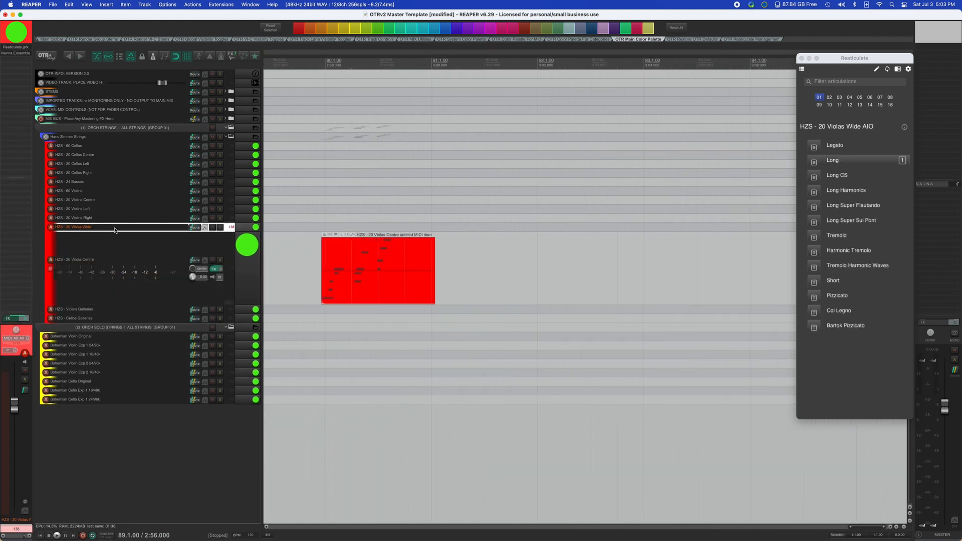
key(grave)
scroll(128, 254, down, 3)
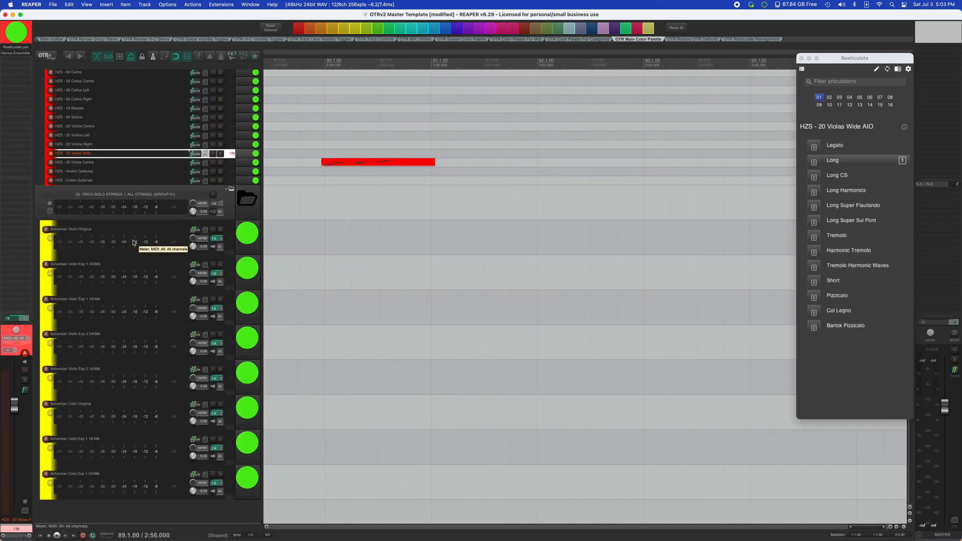
key(super+a)
key(grave)
click(351, 154)
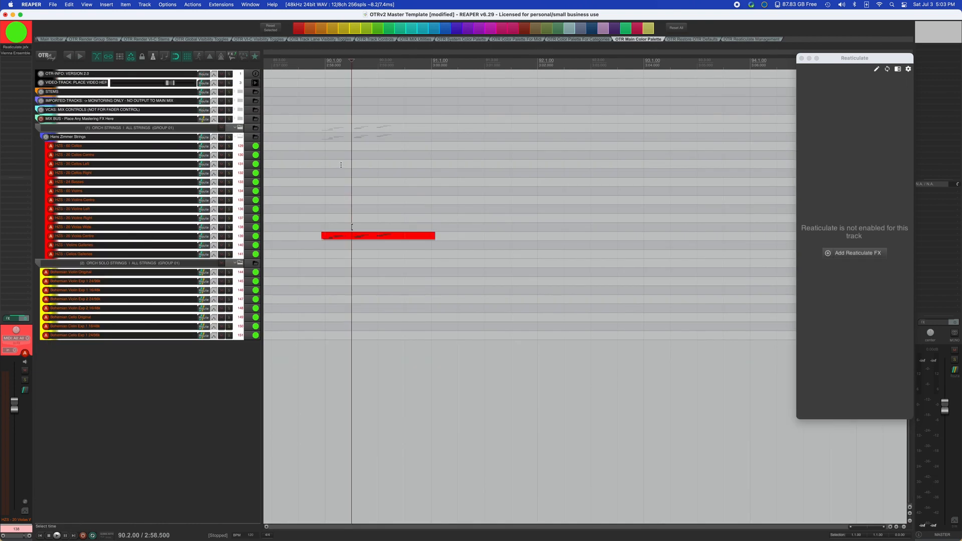
Record MIDI on all HZS and Bohemian tracks at once, starting from 91.2.00, and deselect the tracks.
click(146, 151)
click(146, 147)
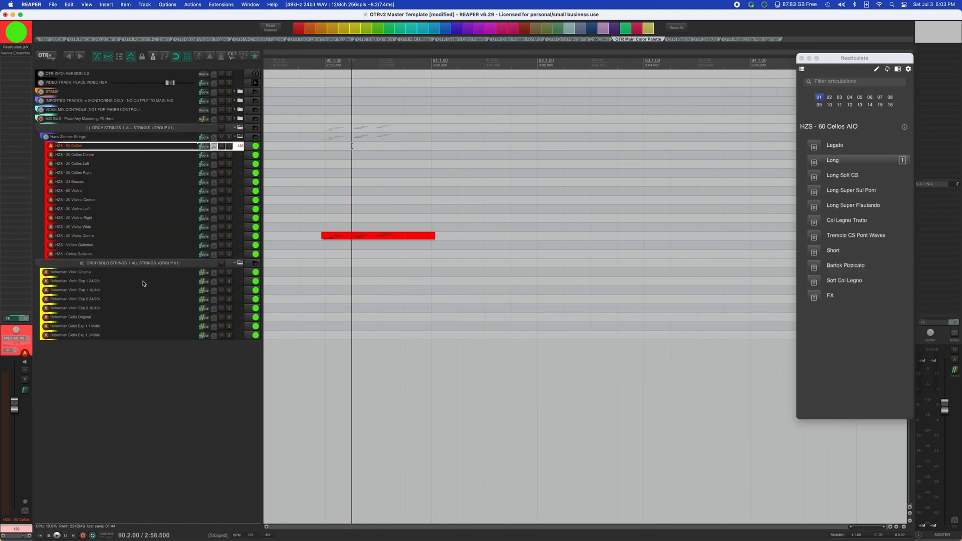
shift+click(141, 336)
click(451, 62)
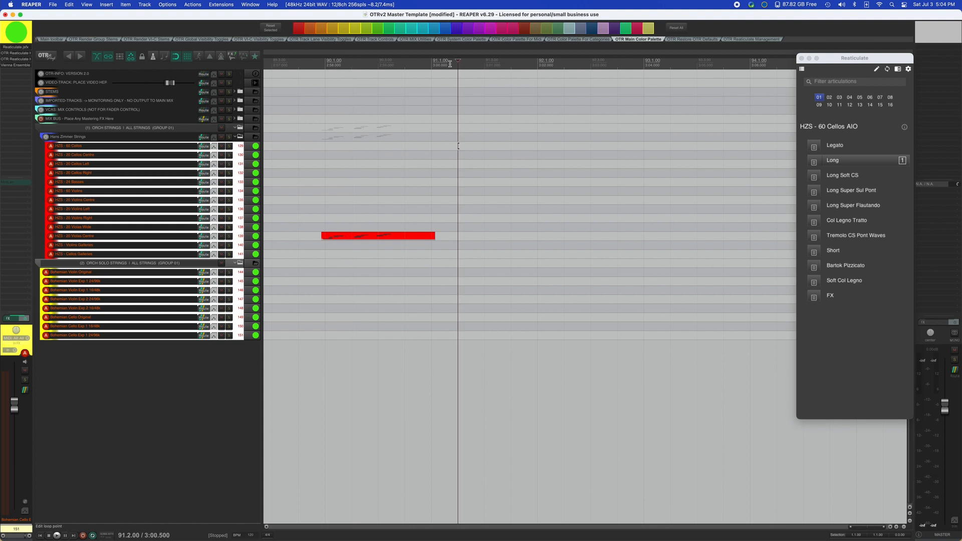
key(super+r)
key(Return)
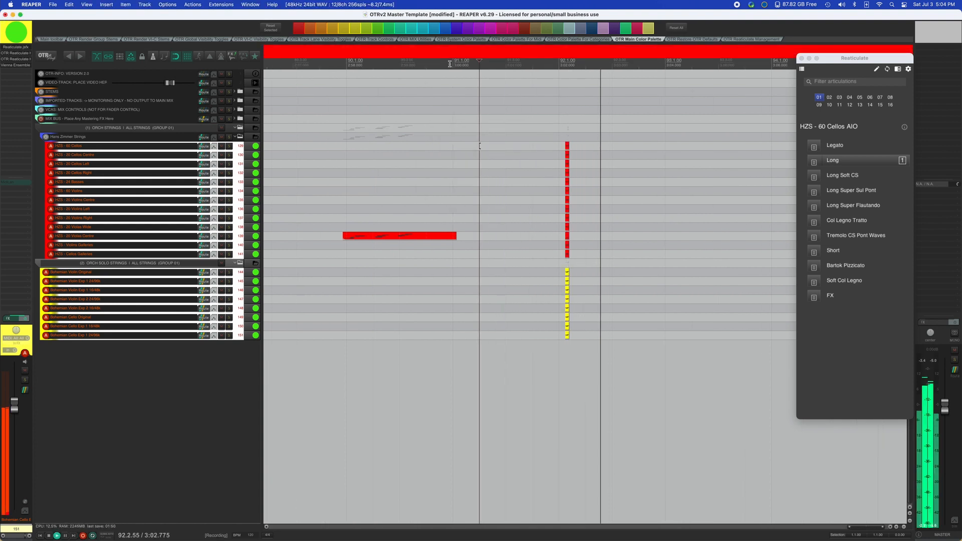
key(space)
scroll(469, 59, down, 2)
scroll(469, 59, down, 1)
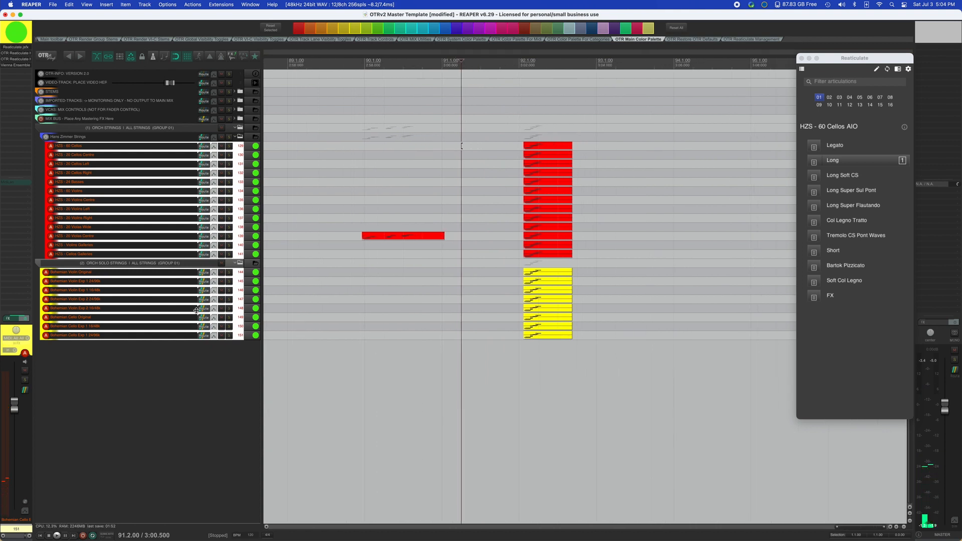
click(187, 377)
click(481, 224)
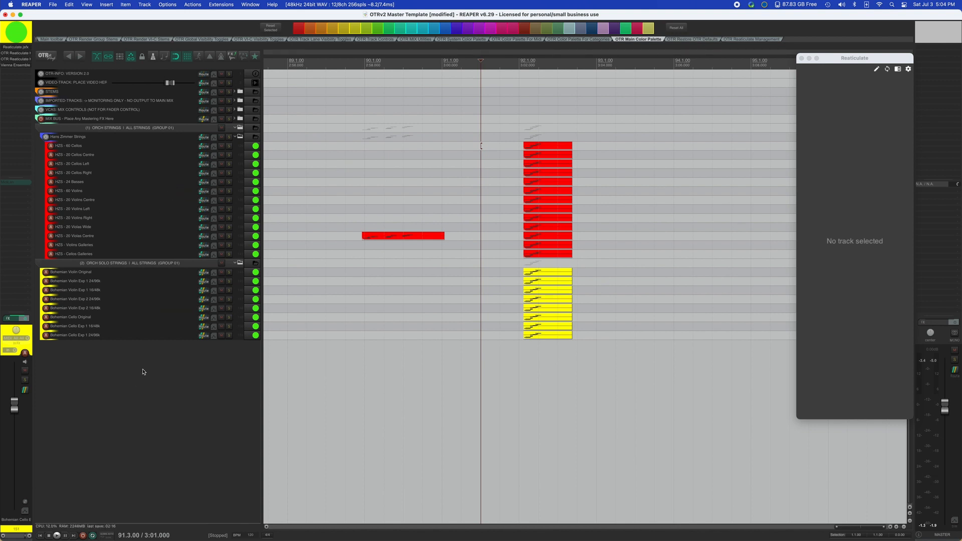
Insert the Kontakt (Flexrouter CC117) sampler track template Instrument (Stereo Outs) beneath the ORCH STRINGS folder track.
click(155, 131)
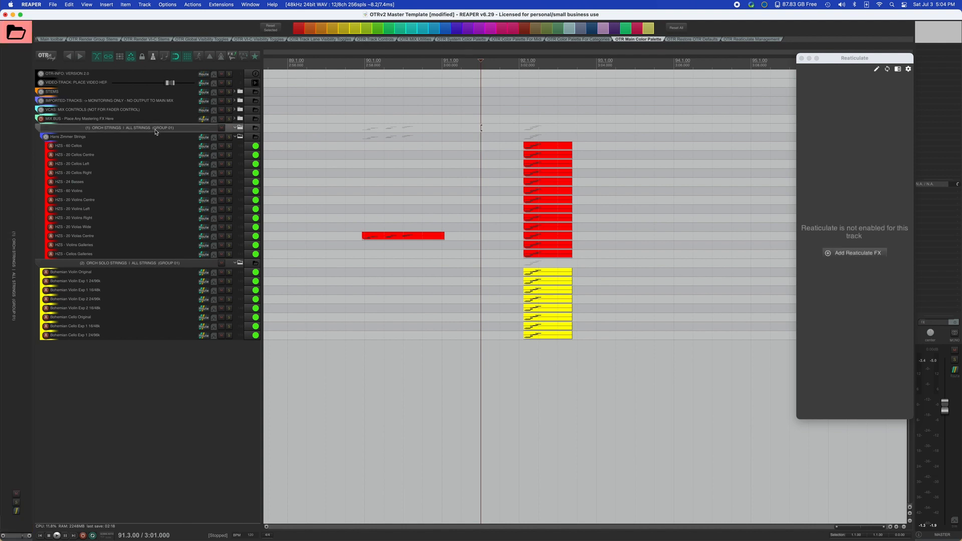
right_click(155, 131)
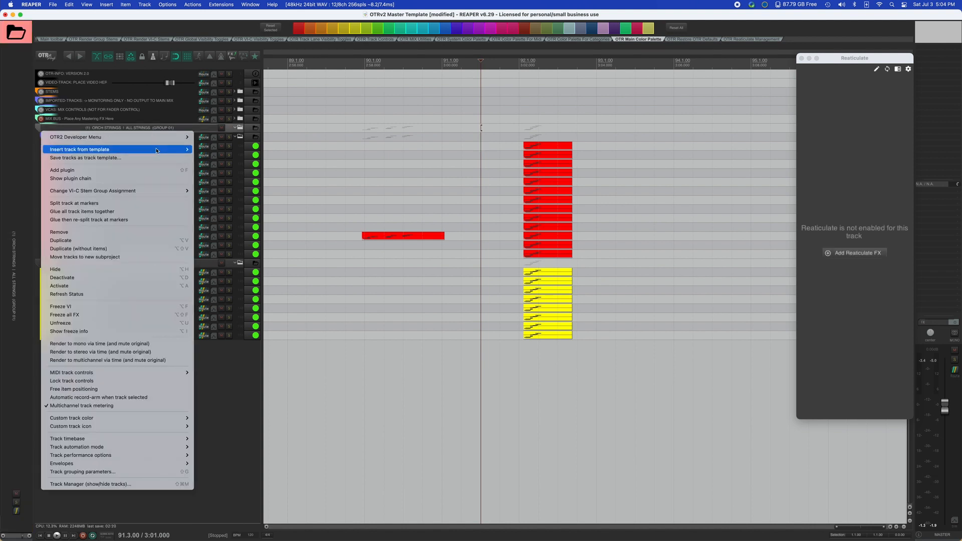
mouse_move(160, 149)
mouse_move(233, 158)
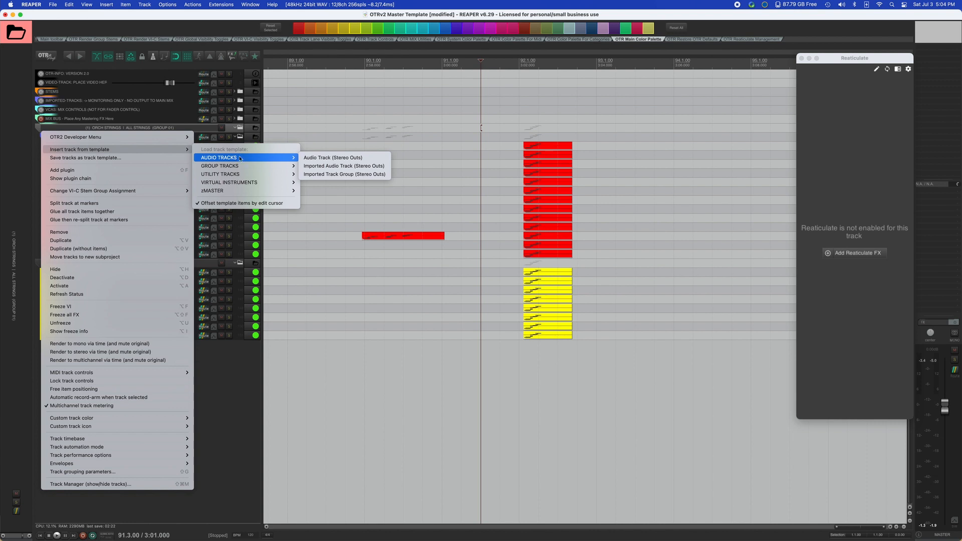
mouse_move(257, 175)
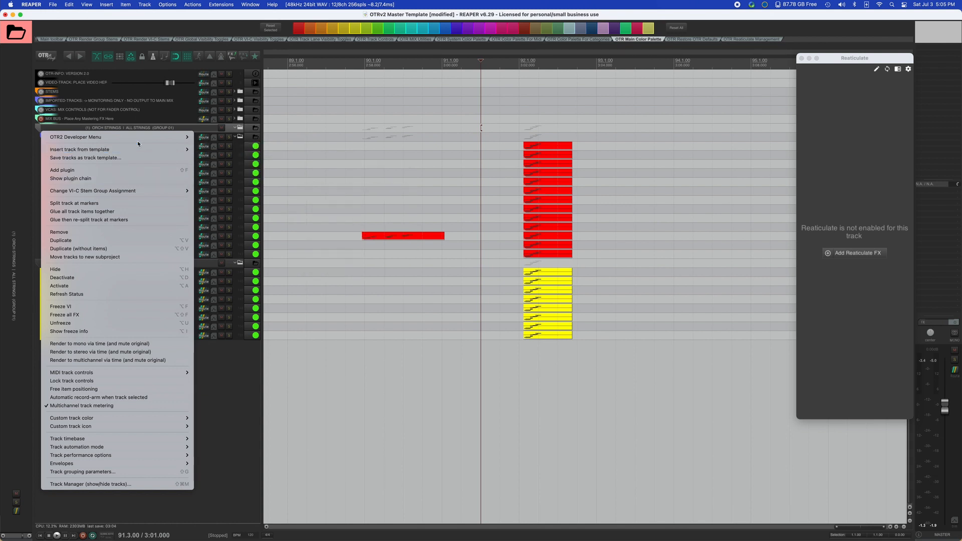
mouse_move(226, 184)
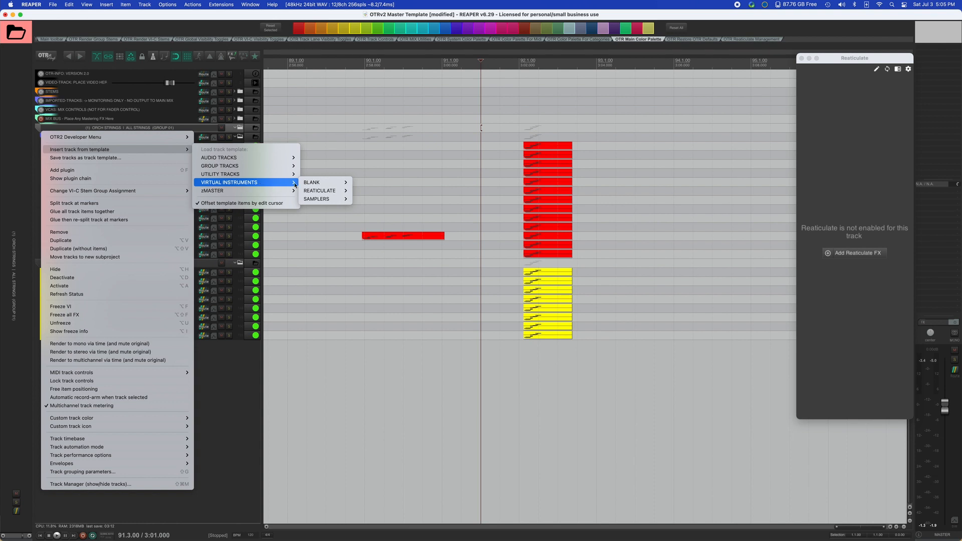
mouse_move(313, 183)
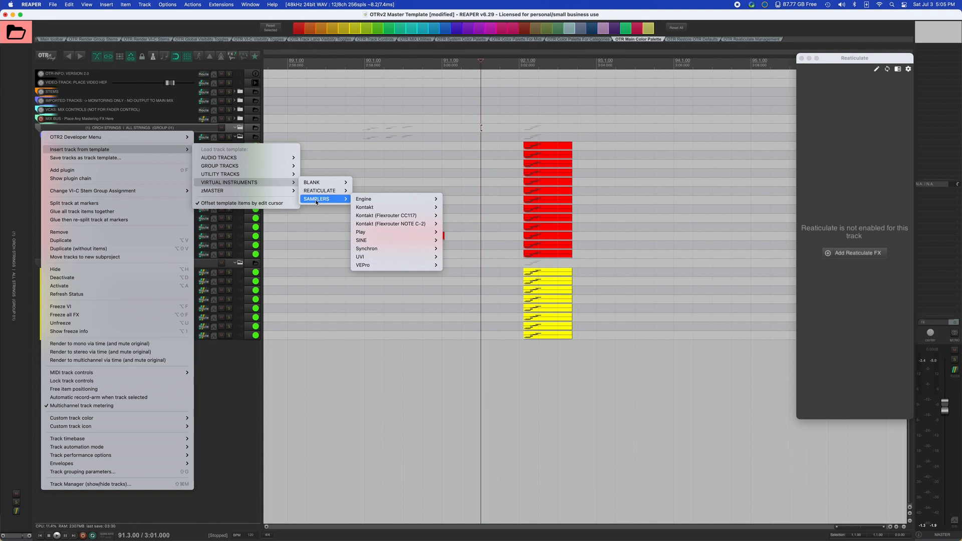
mouse_move(365, 200)
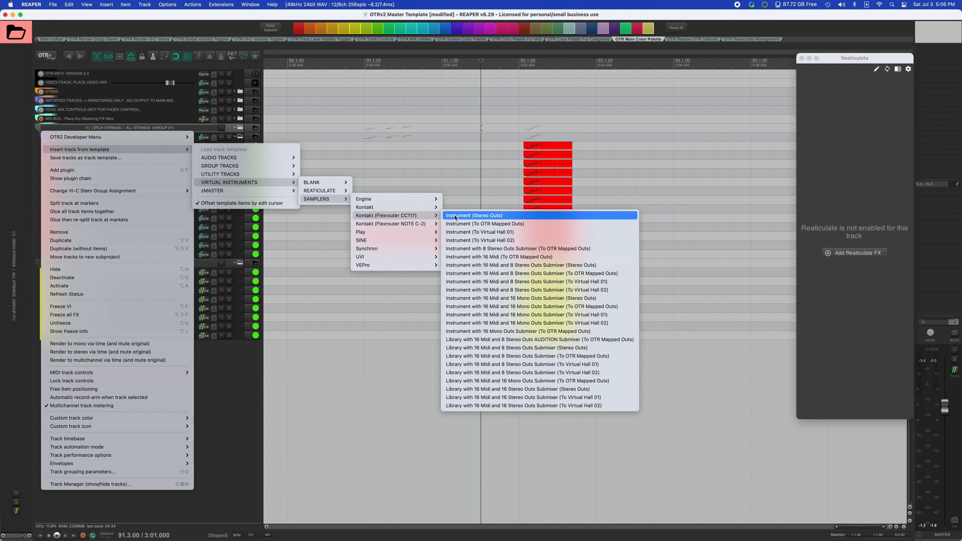
click(455, 216)
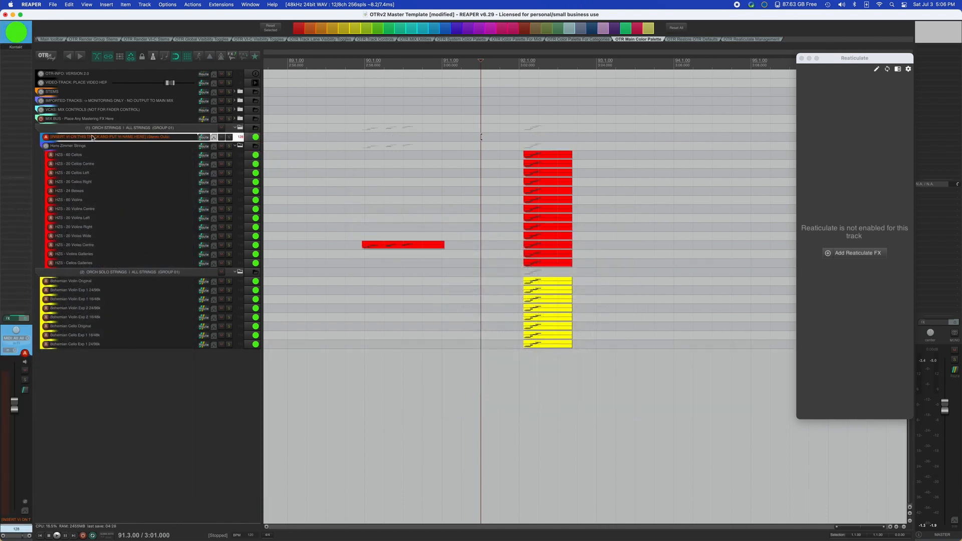
Open Kontakt on the inserted template track, view its Flexrouter multi script settings, hide them and close the plugin.
click(18, 48)
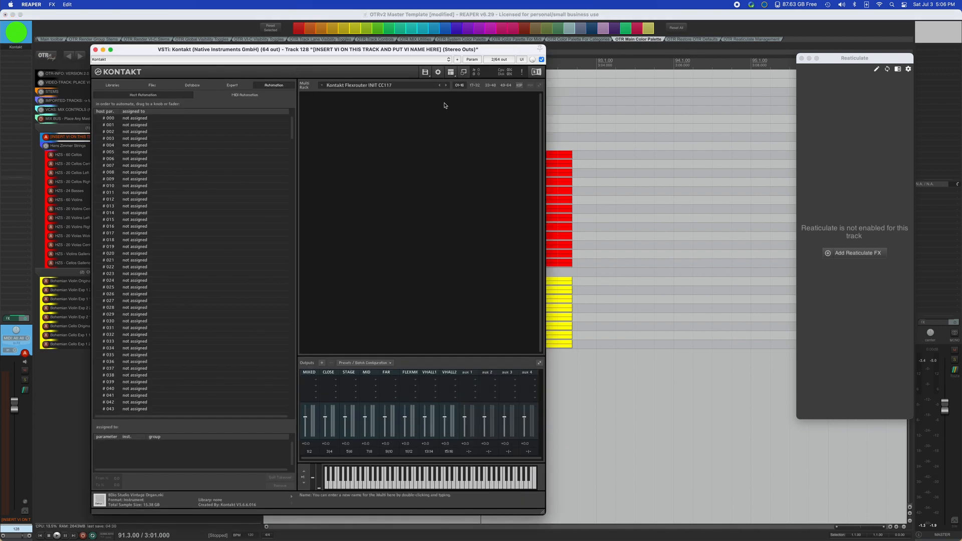
click(518, 86)
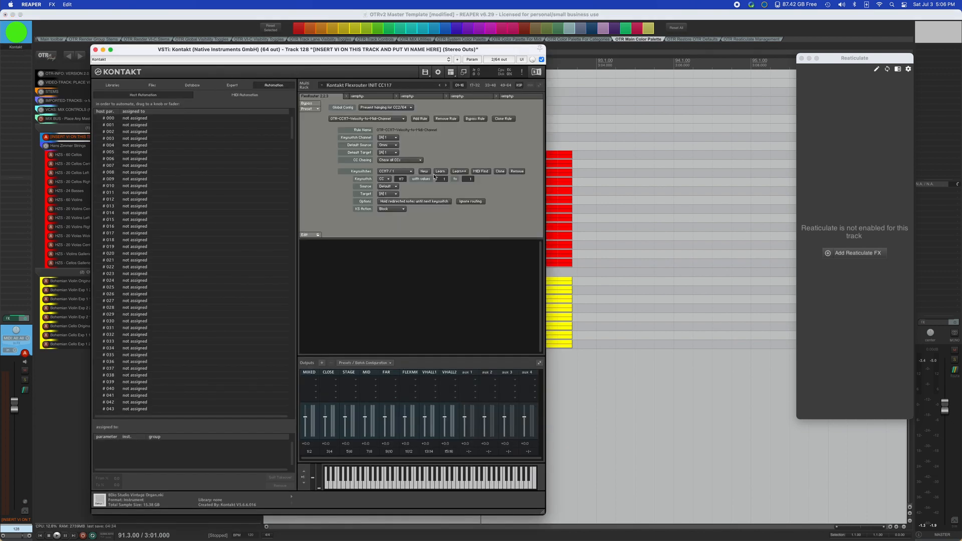
click(519, 85)
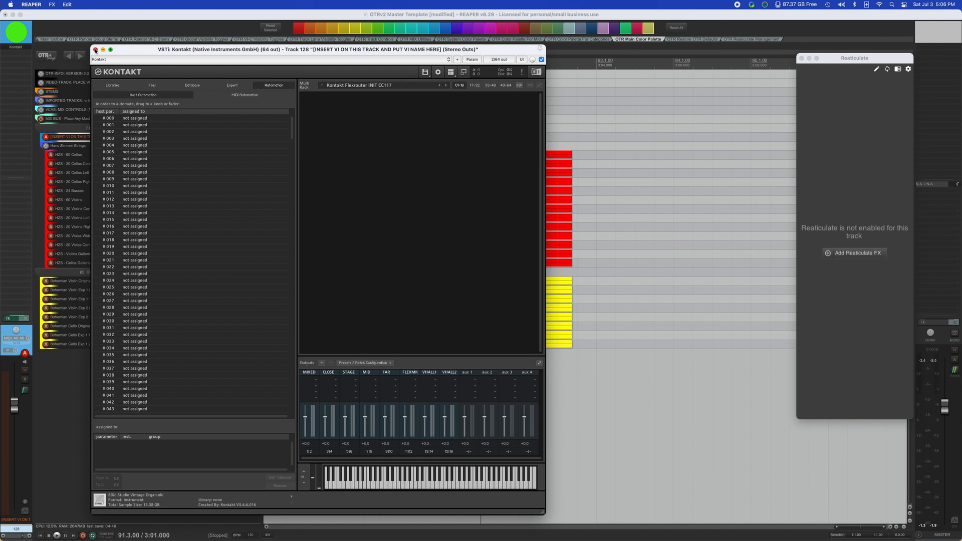
click(96, 50)
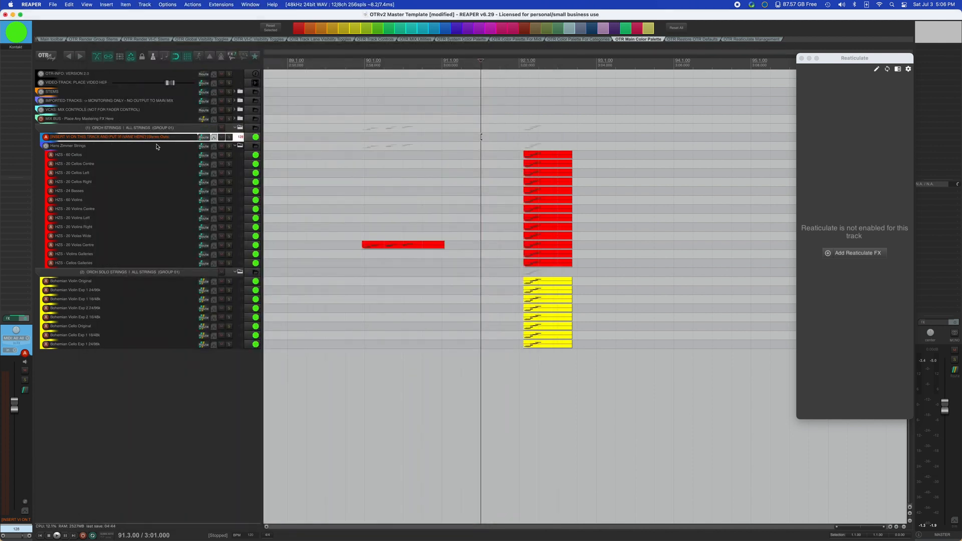
Insert the Reaticulate version of the Kontakt virtual instrument track template Instrument (Stereo Outs) below the previously inserted Kontakt track.
click(157, 146)
click(159, 140)
right_click(160, 140)
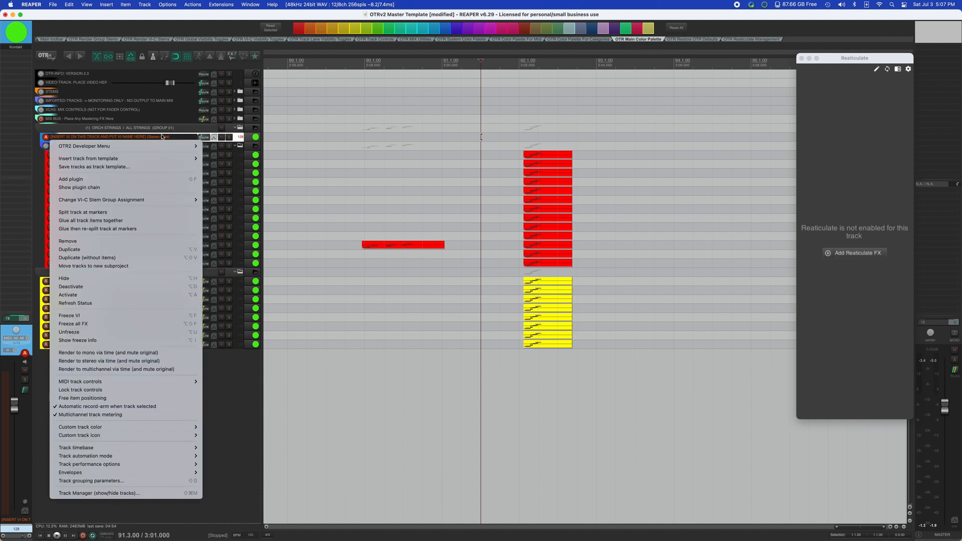
mouse_move(159, 161)
mouse_move(253, 191)
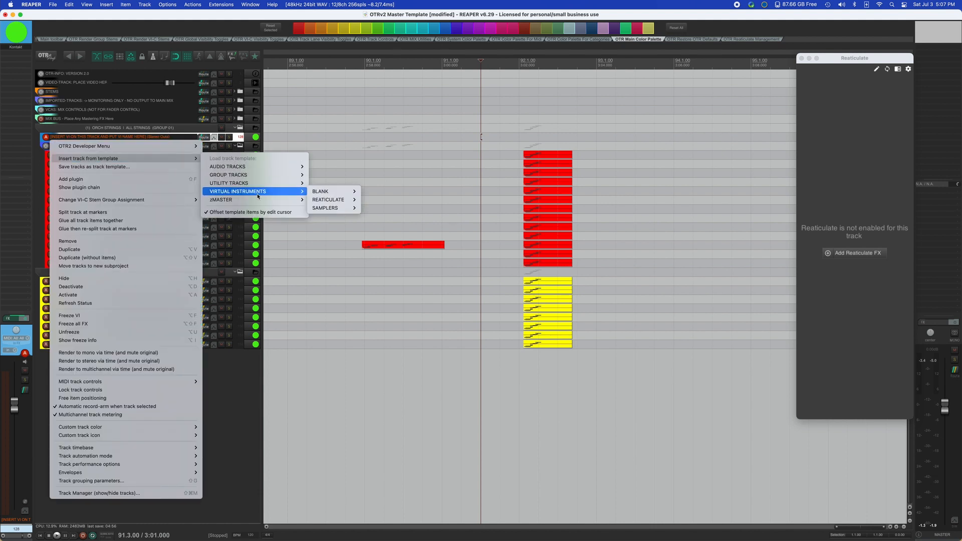
mouse_move(325, 208)
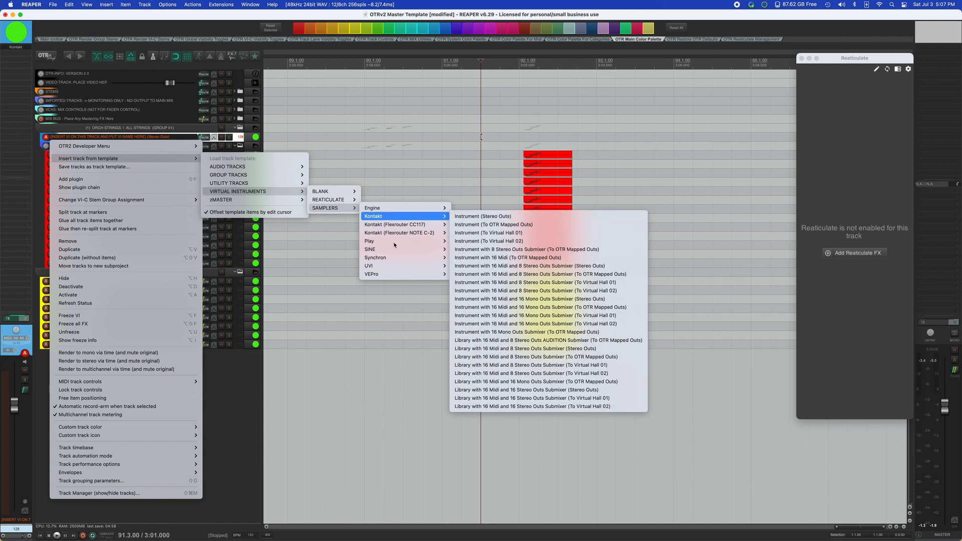
mouse_move(397, 250)
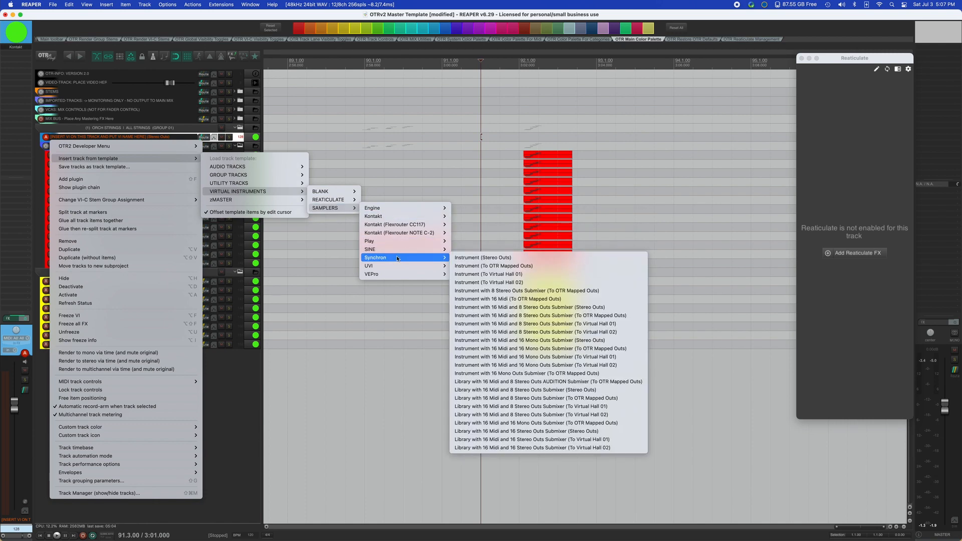
mouse_move(397, 274)
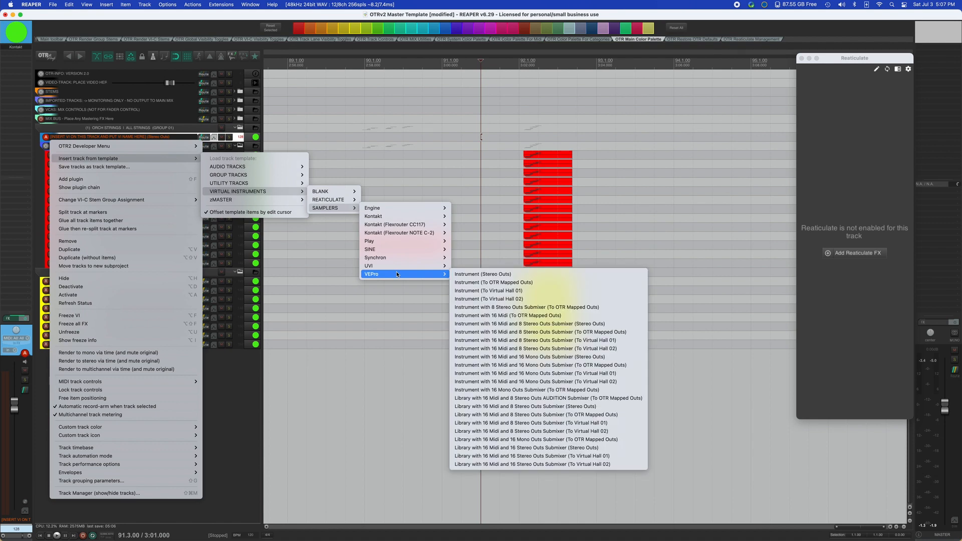
mouse_move(401, 229)
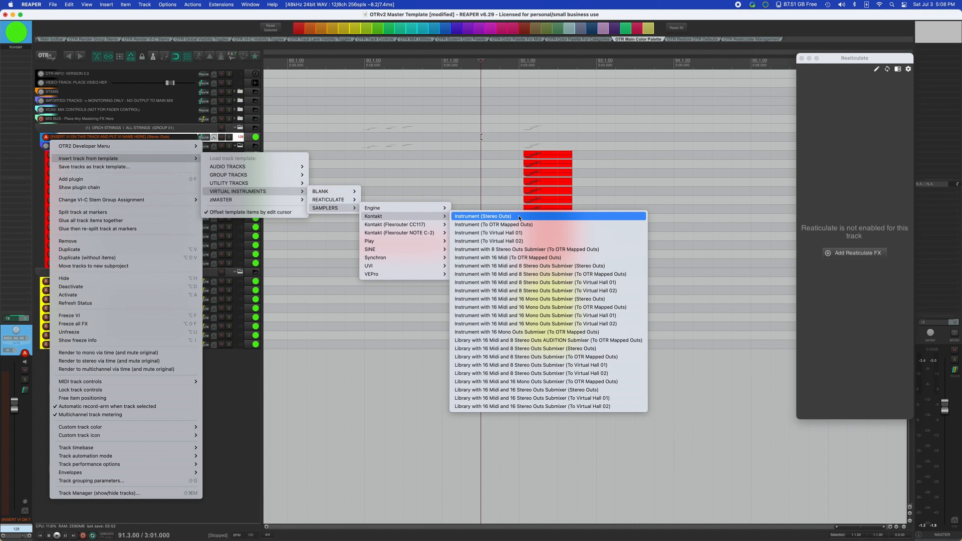
mouse_move(339, 201)
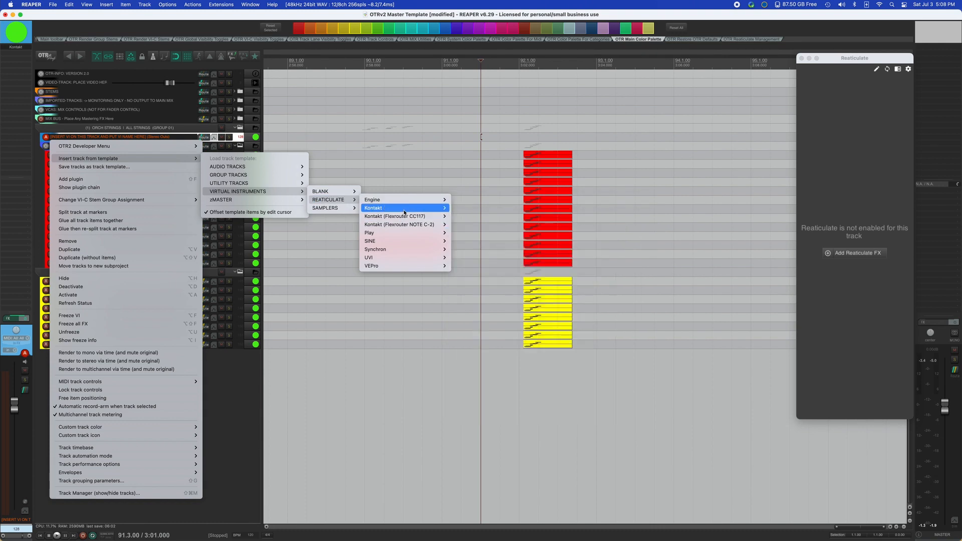
mouse_move(404, 209)
click(473, 210)
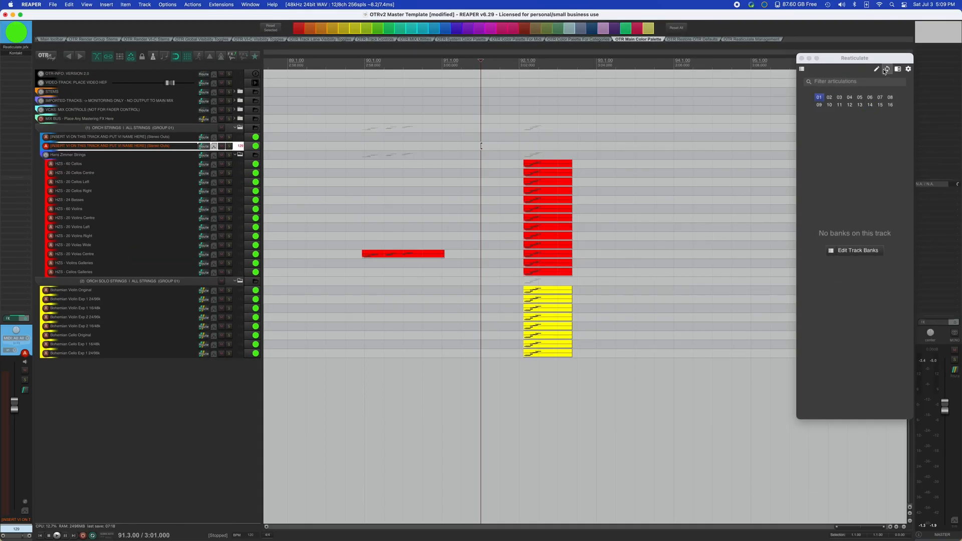
Open the Reaticulate bank definition file in the default text editor.
click(876, 70)
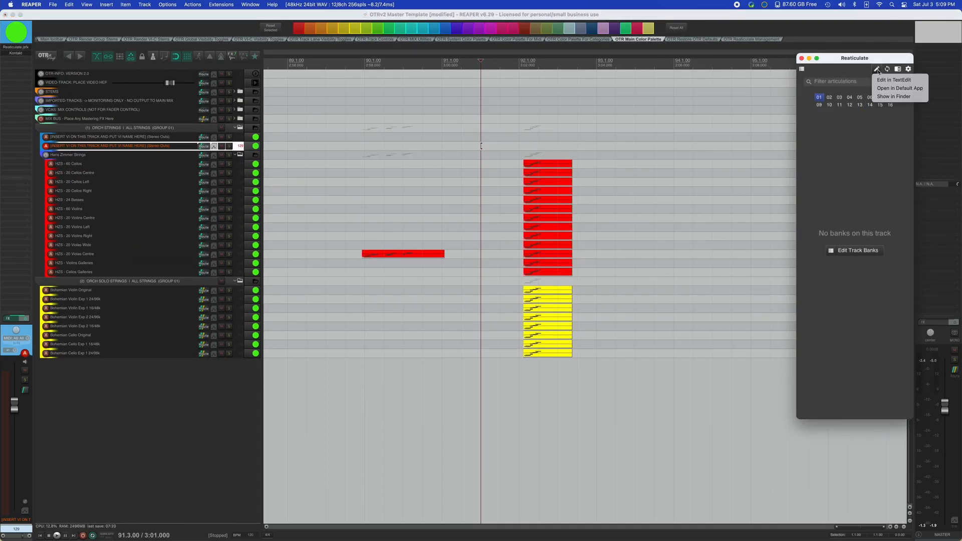
click(851, 135)
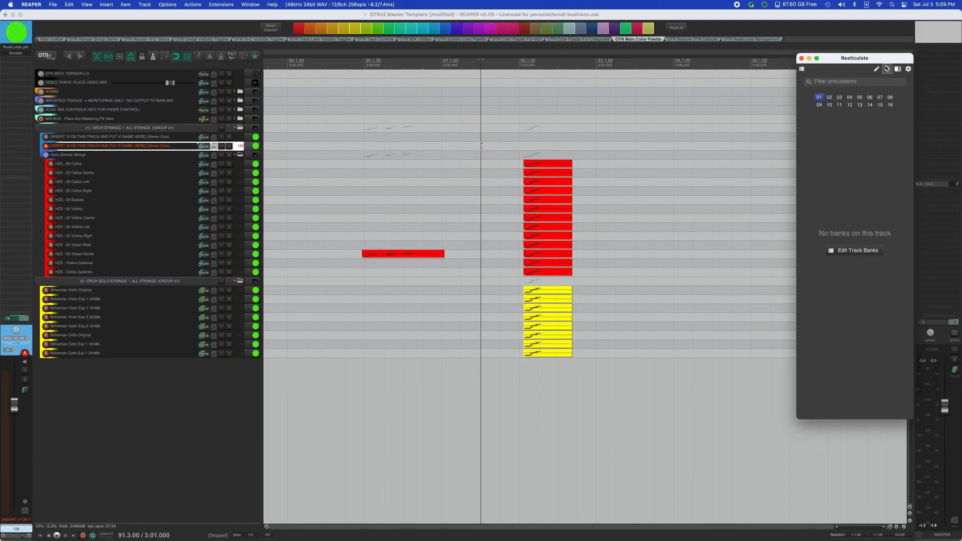
click(877, 69)
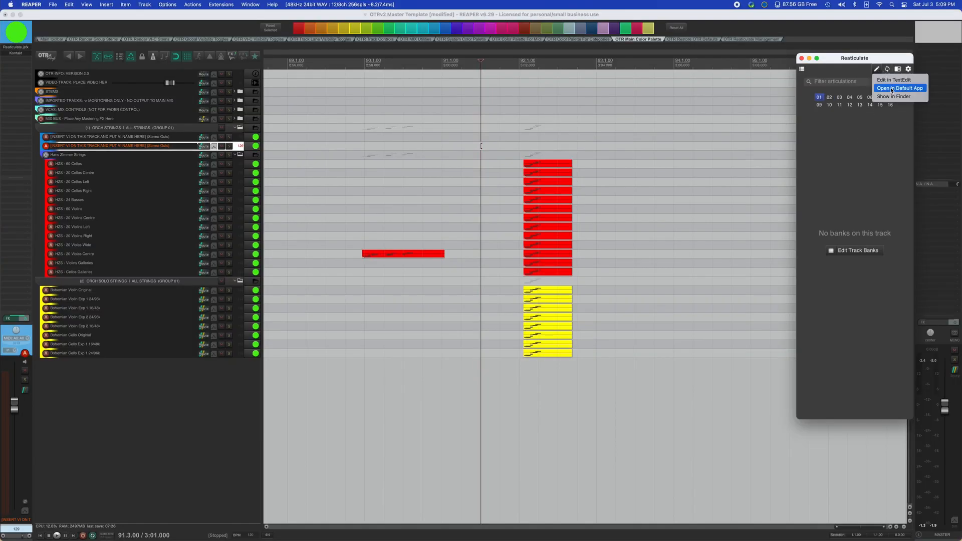
click(891, 88)
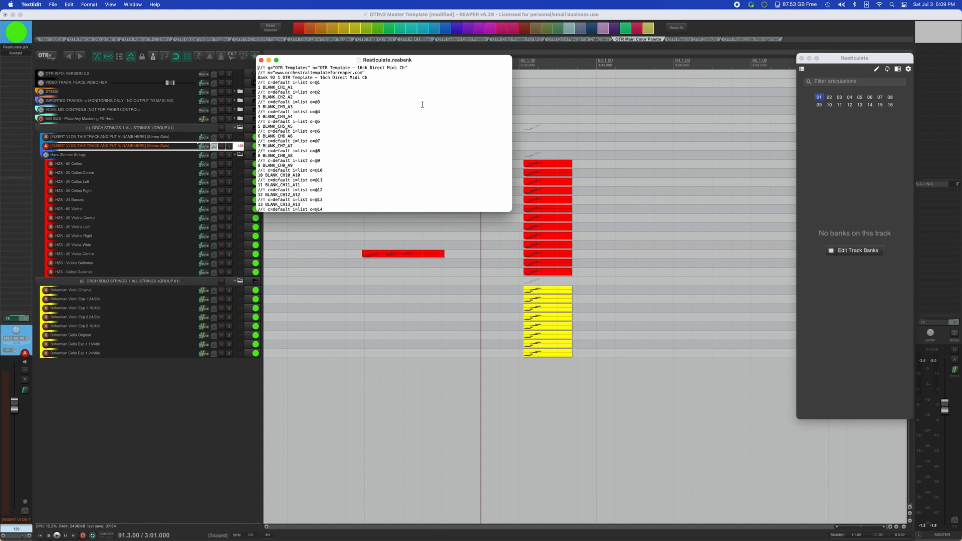
Look through the blank MIDI channel and keyswitch slot banks in Reaticulate.reabank.
scroll(422, 104, down, 15)
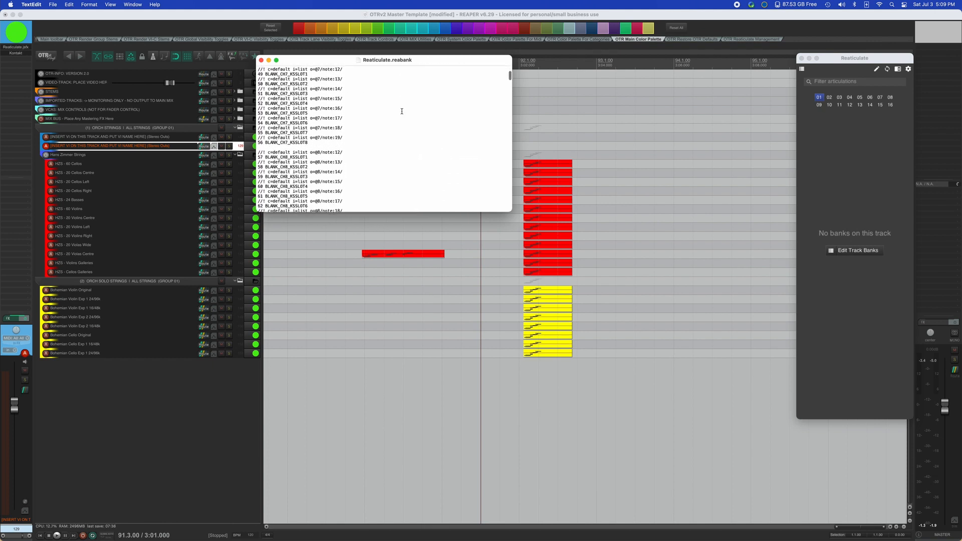
scroll(401, 111, up, 10)
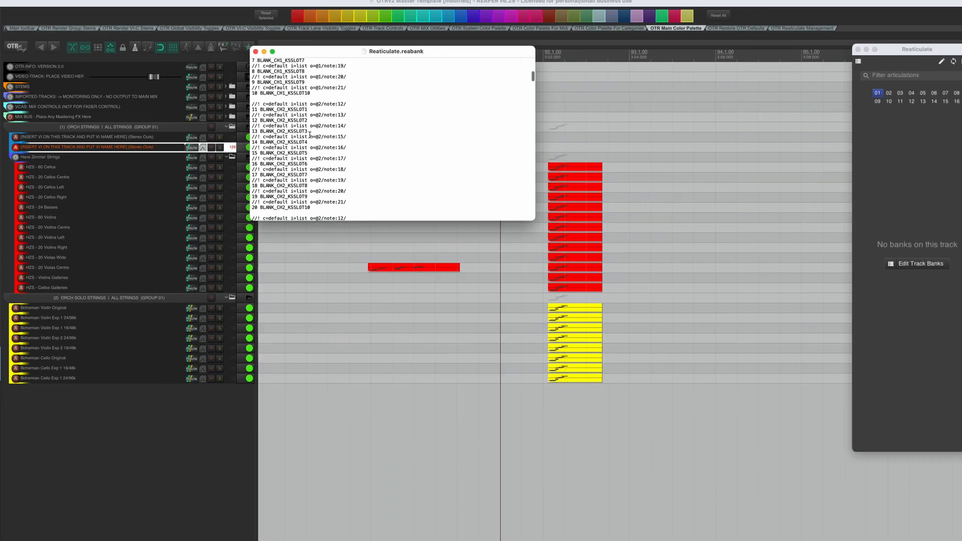
scroll(303, 135, down, 5)
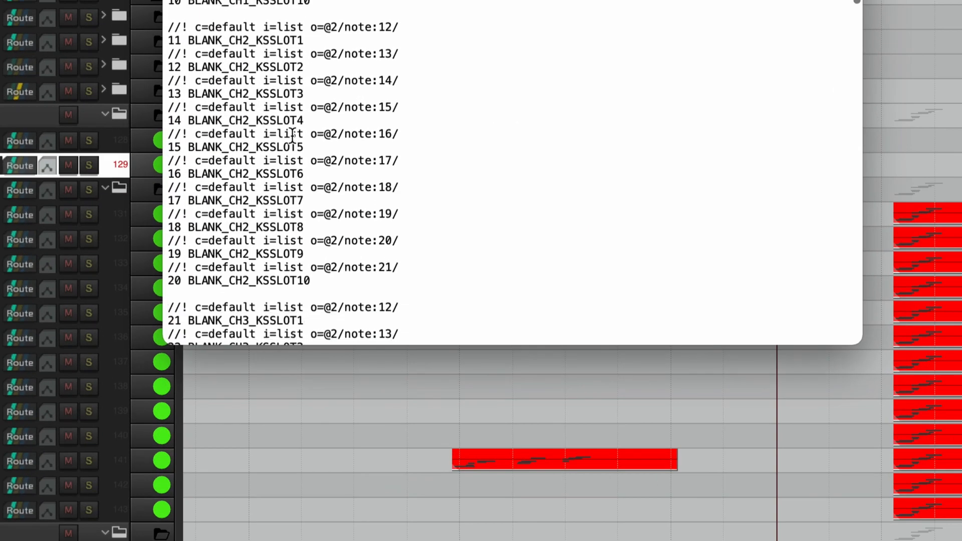
scroll(293, 134, down, 13)
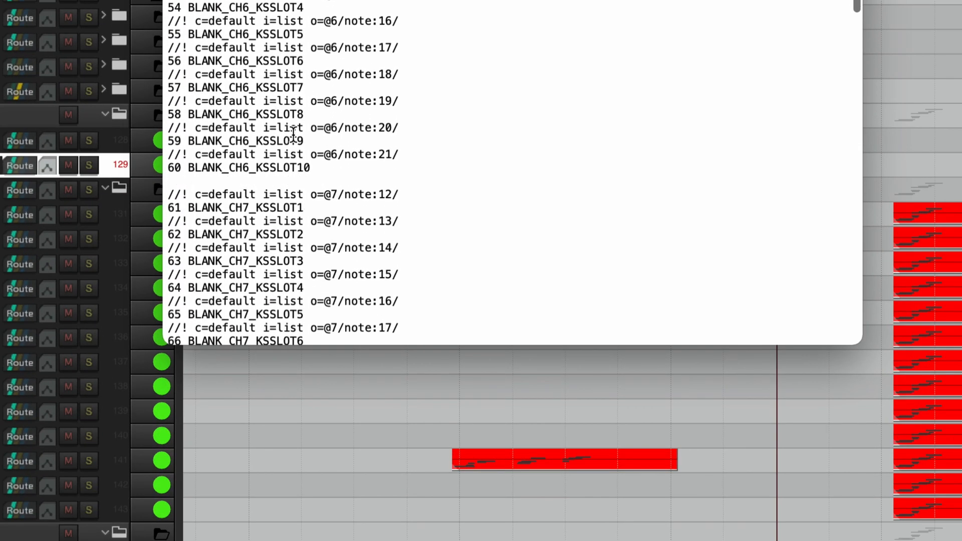
scroll(293, 134, down, 5)
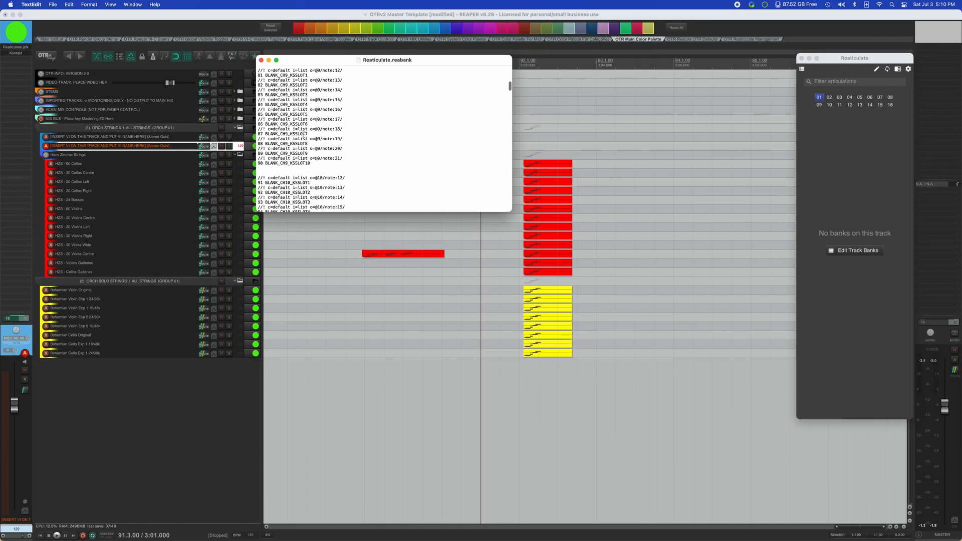
scroll(304, 134, up, 20)
scroll(303, 134, down, 4)
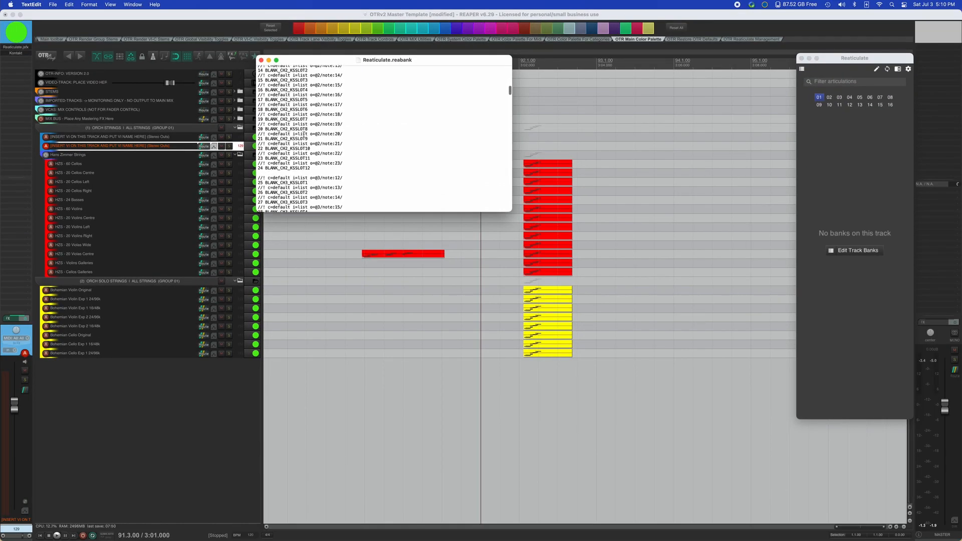
scroll(304, 134, down, 5)
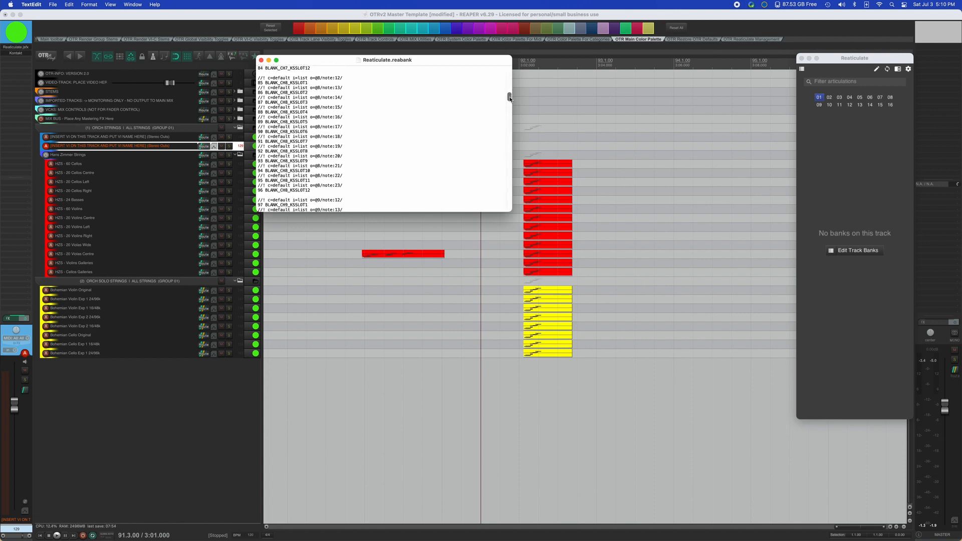
Examine the user-defined banks further down the file, including the Grand Ensembles and Hans Zimmer Strings articulations.
drag(510, 98, 511, 147)
drag(509, 169, 514, 215)
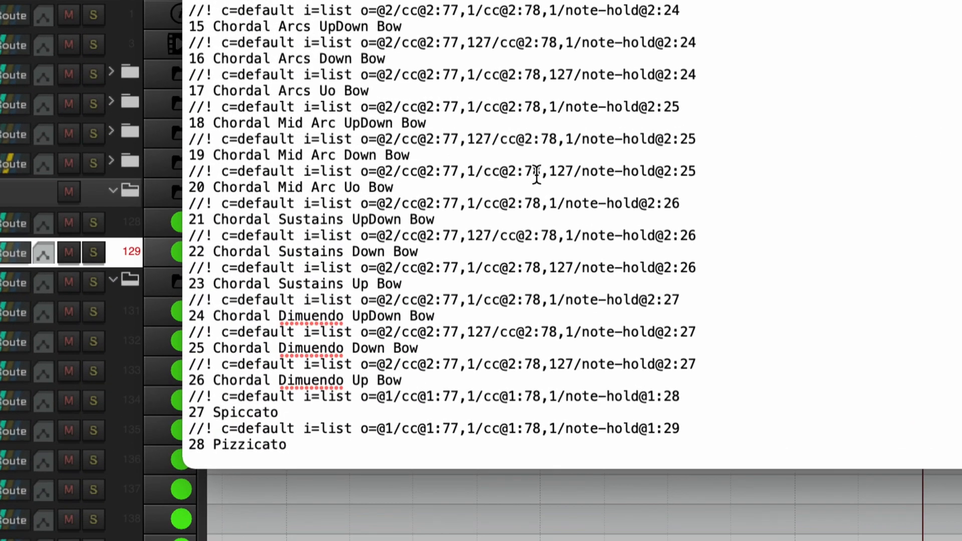
shift+click(607, 171)
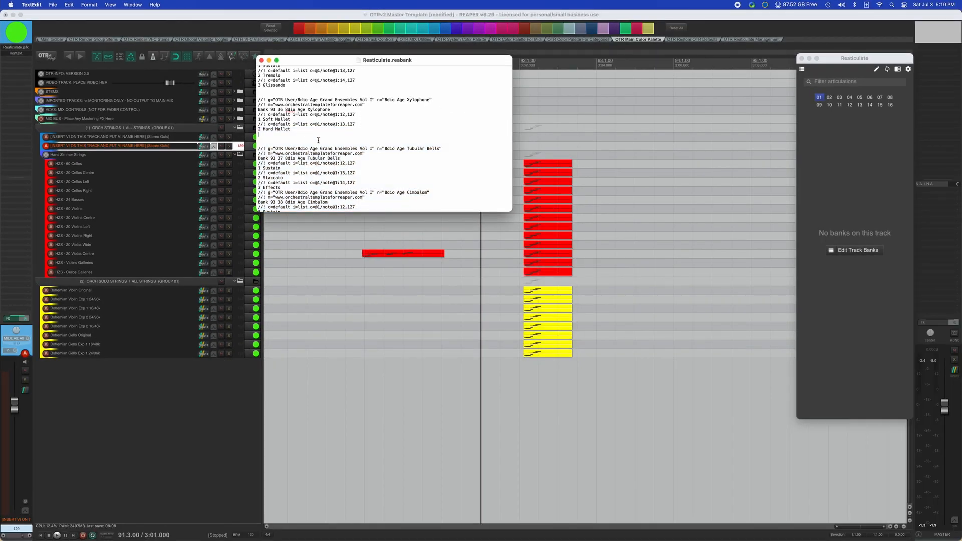
scroll(318, 140, down, 5)
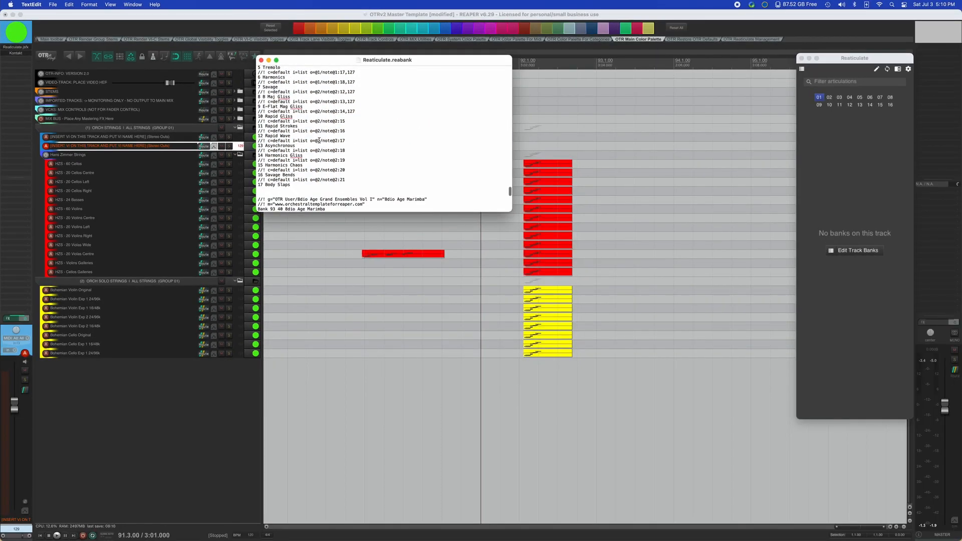
scroll(319, 140, down, 15)
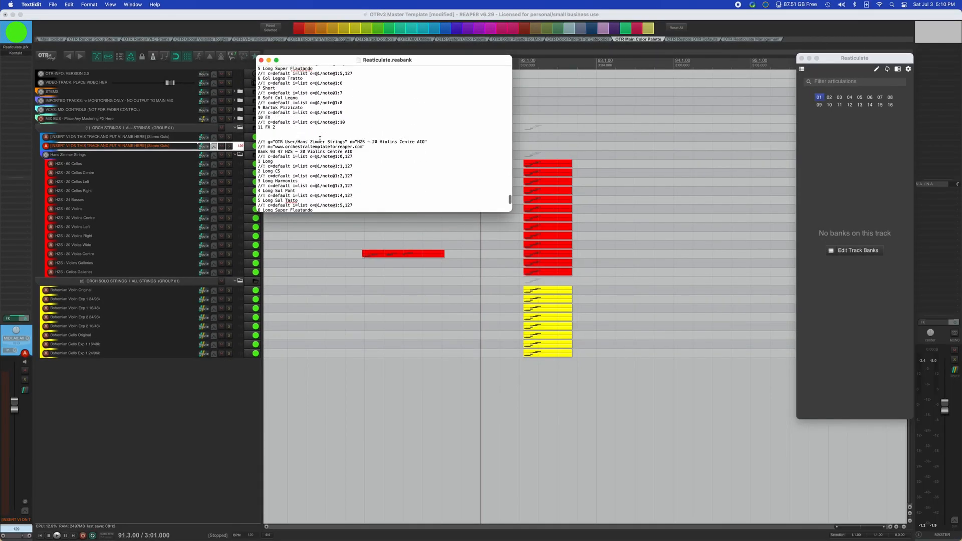
scroll(320, 139, up, 10)
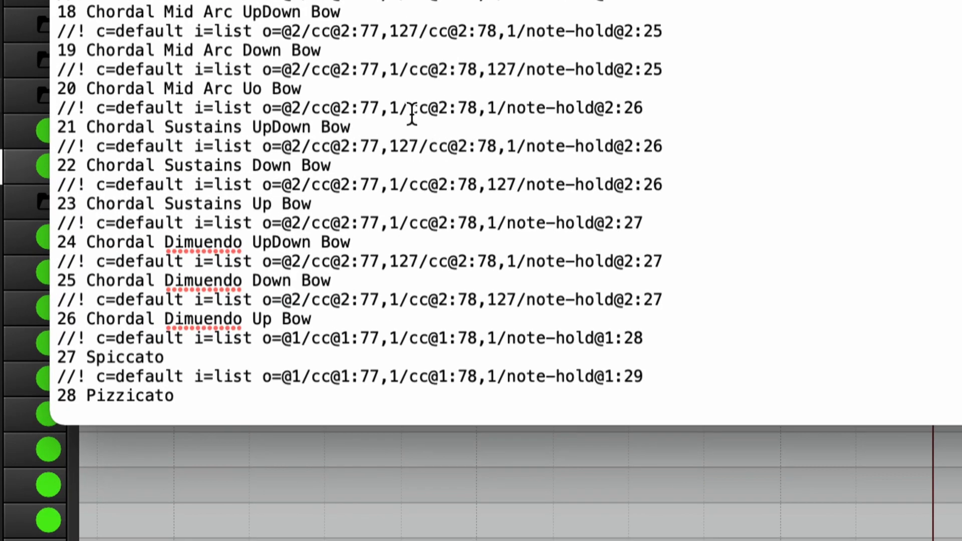
Highlight the output rule of the Chordal Sustains UpDown Bow articulation, clear the selection and close the bank file.
drag(645, 108, 263, 105)
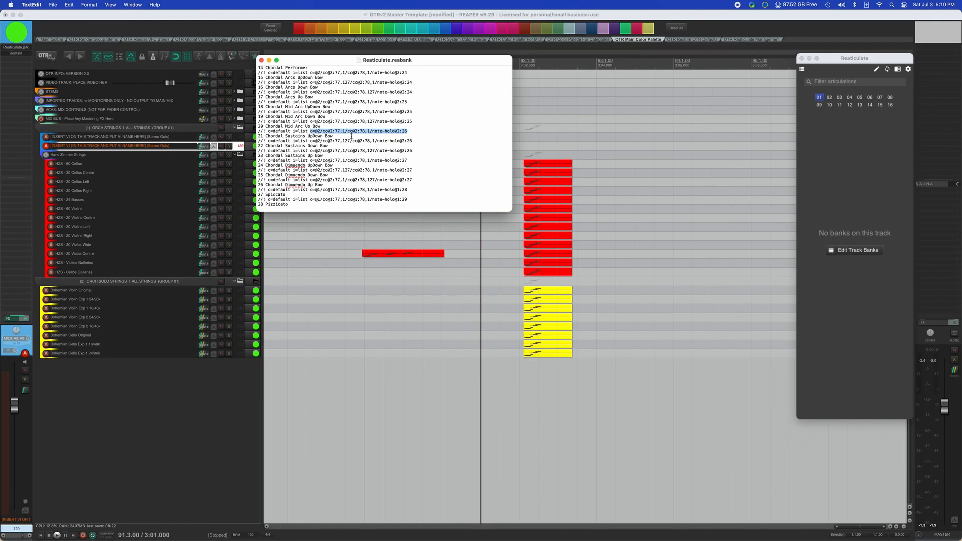
click(435, 117)
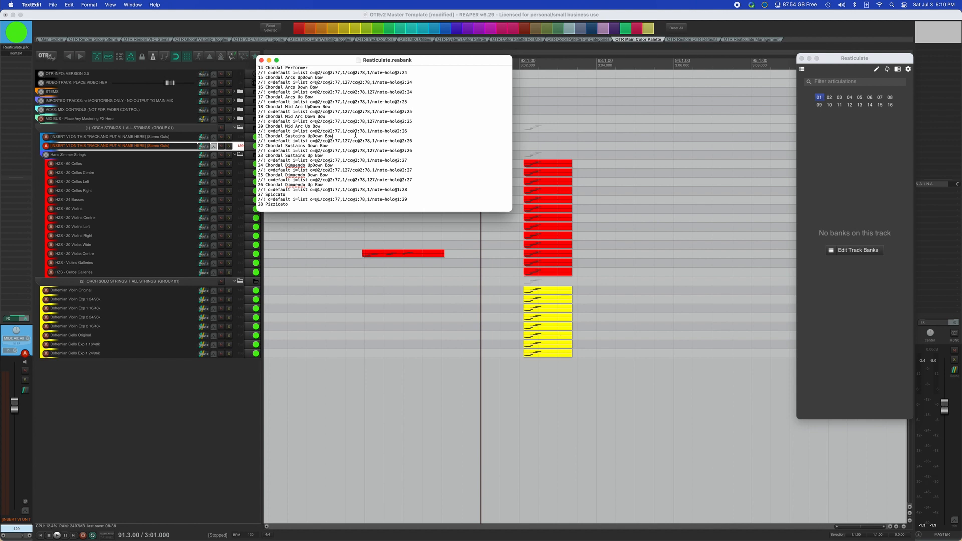
click(261, 60)
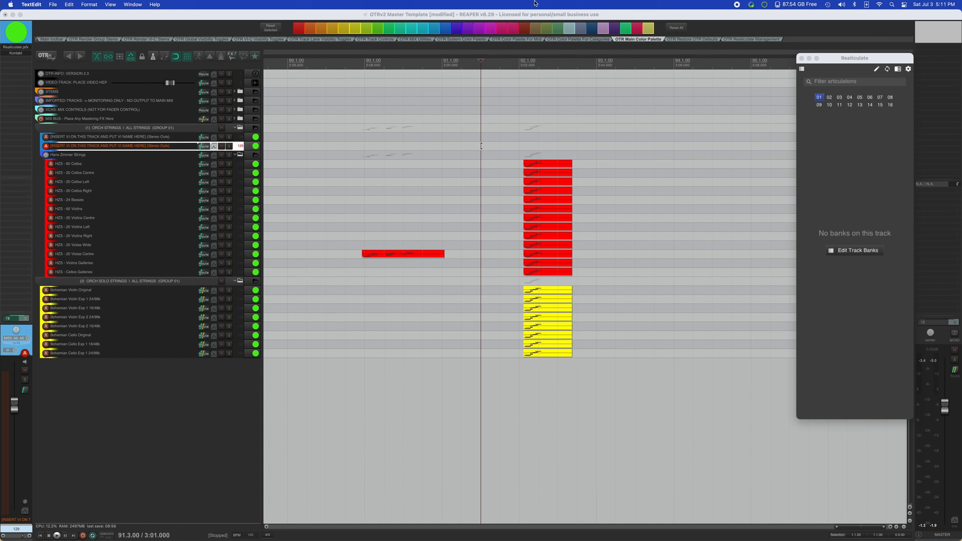
Switch to the OTR Reaticulate Management tools, open a new Reaticulate Bank Designer form and reposition its window.
click(748, 40)
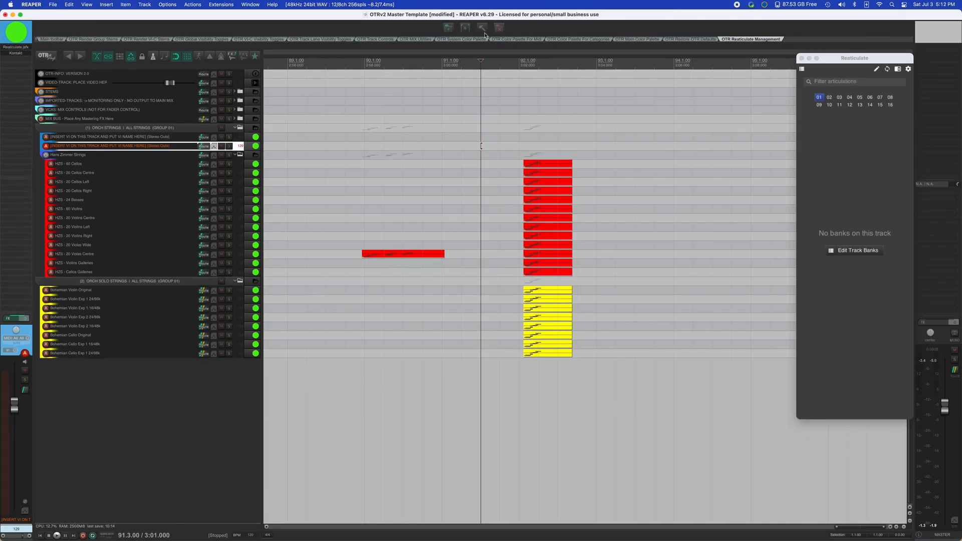
click(449, 32)
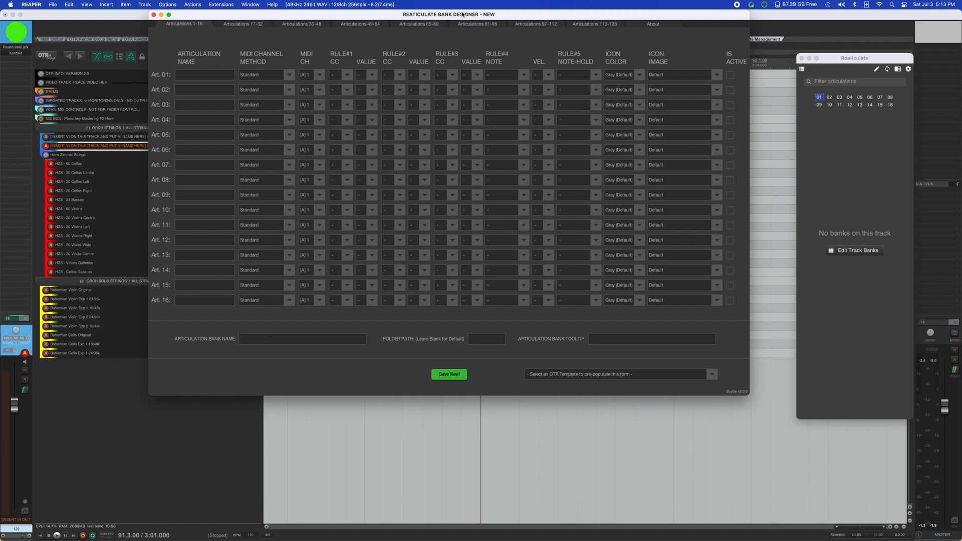
drag(463, 14, 486, 46)
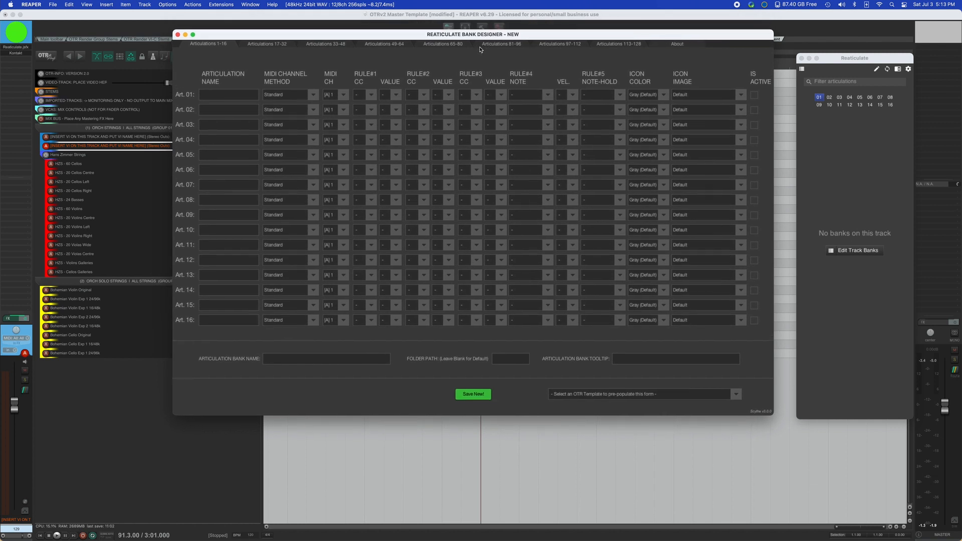
Browse the Bank Designer's articulation pages from 1-16 through 113-128.
click(230, 95)
click(266, 44)
click(343, 44)
click(379, 44)
click(440, 44)
click(503, 44)
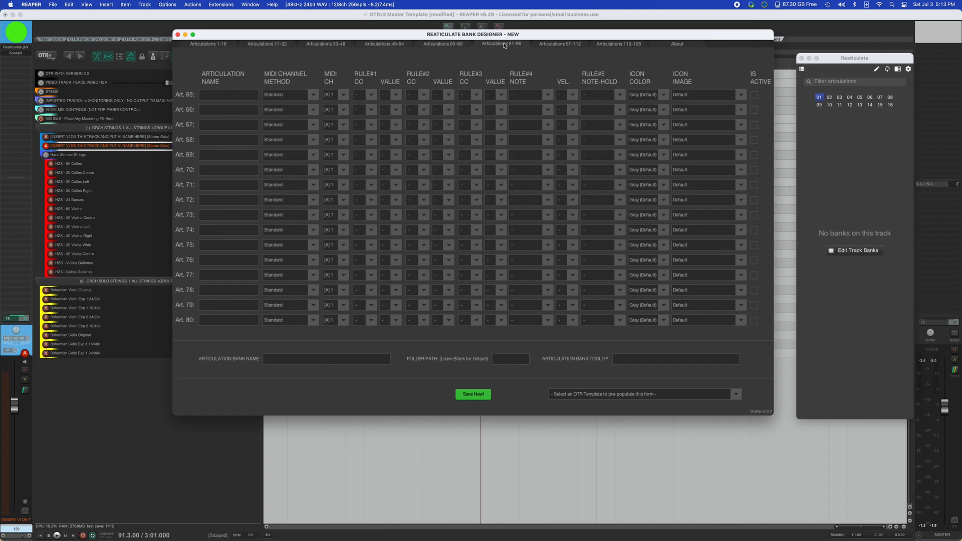
click(550, 45)
click(599, 45)
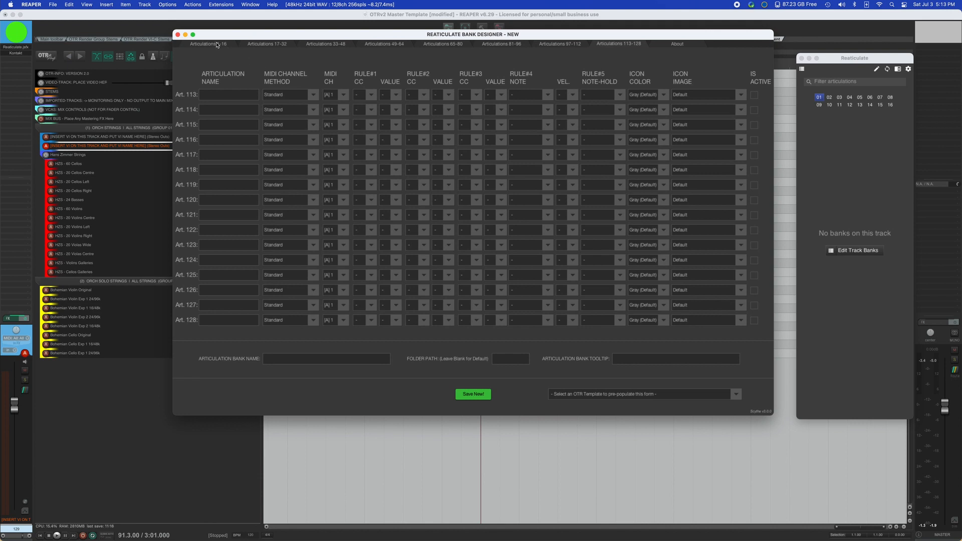
Return to the Articulations 1-16 page and view the MIDI channel choices for Art. 01, then dismiss them.
click(216, 45)
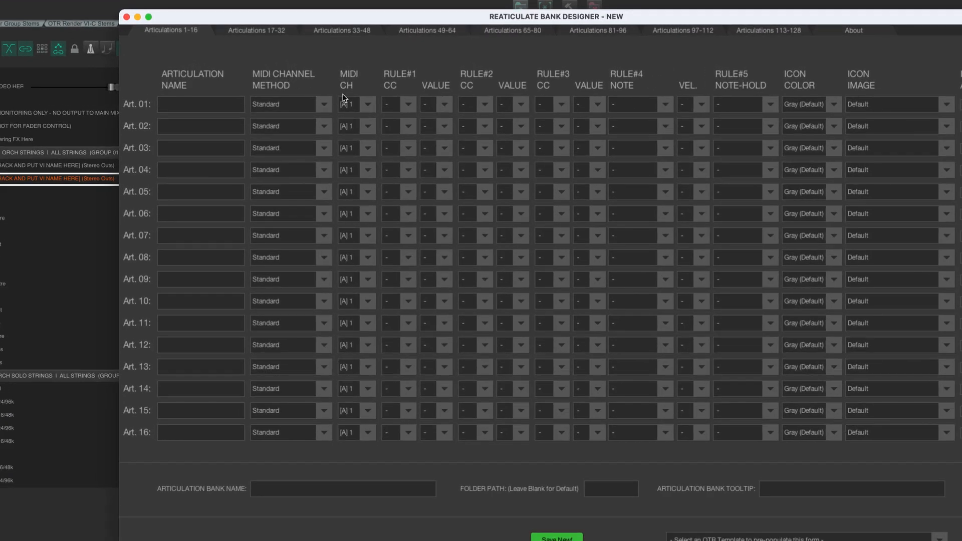
click(370, 104)
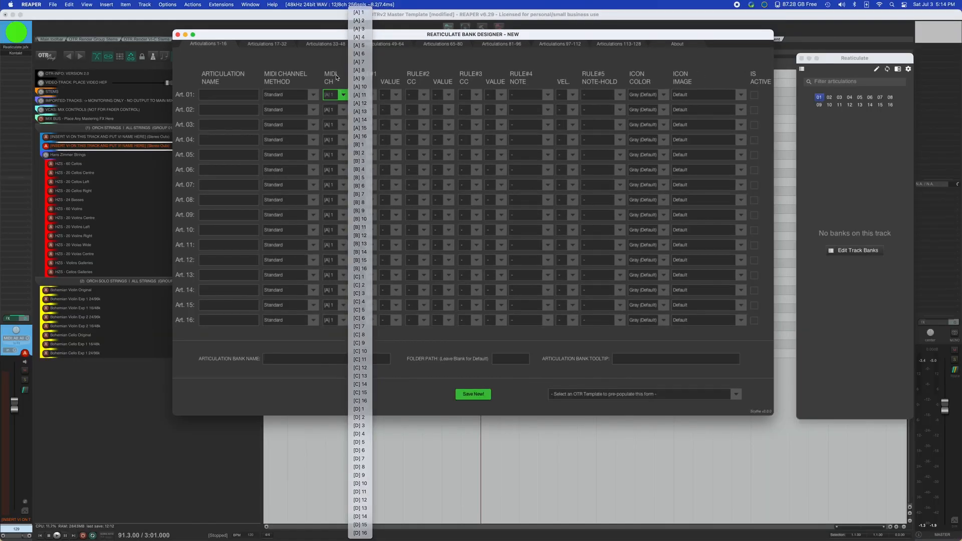
click(364, 112)
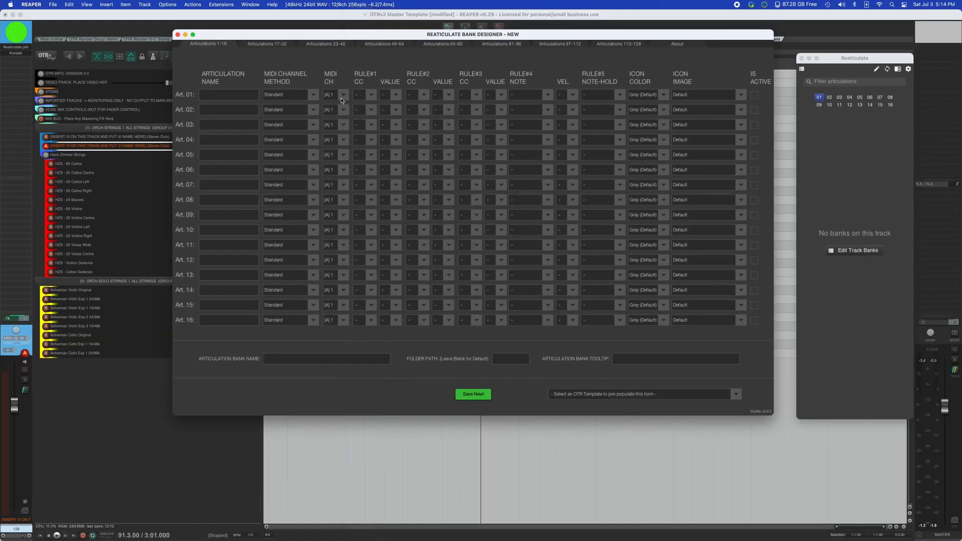
View the MIDI channel choices and the MIDI channel method choices for Art. 01, leaving both settings as they are.
click(341, 99)
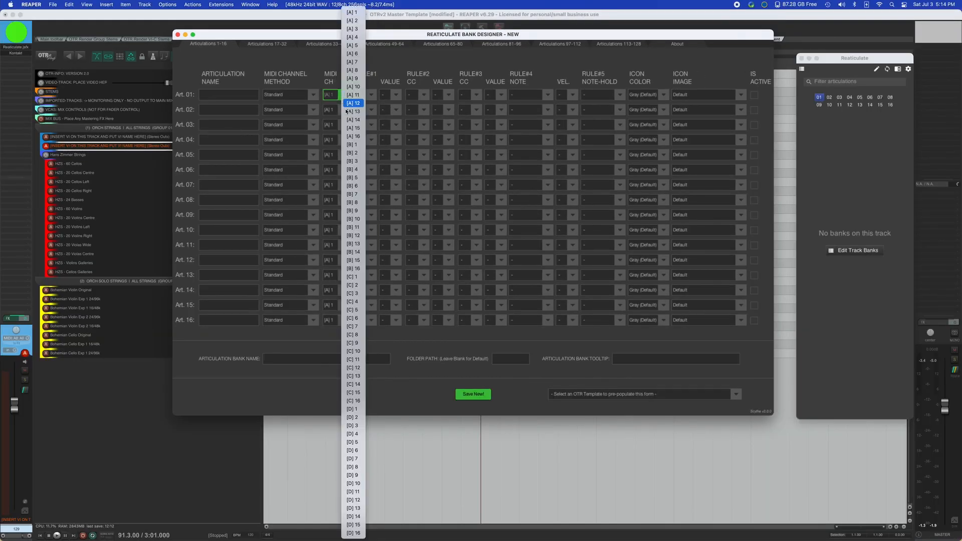
click(314, 68)
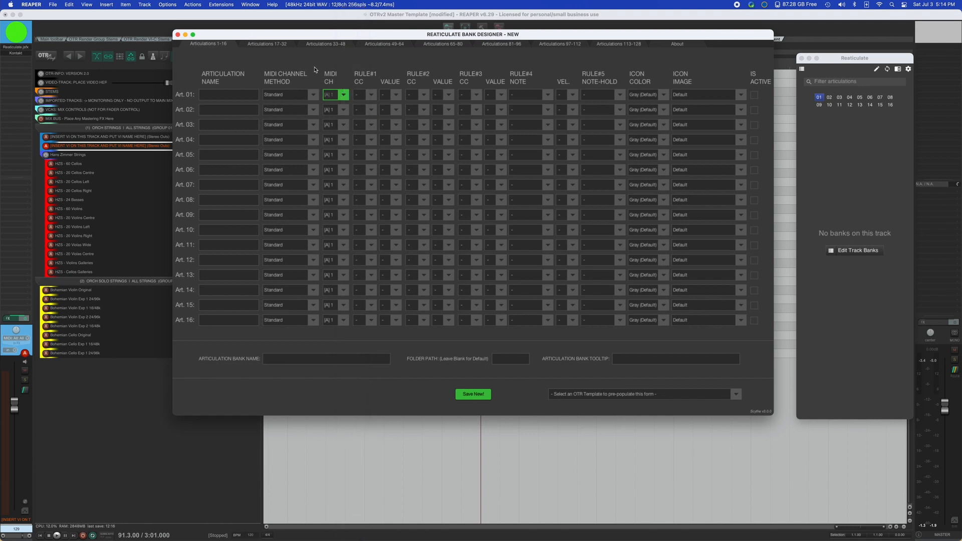
click(316, 95)
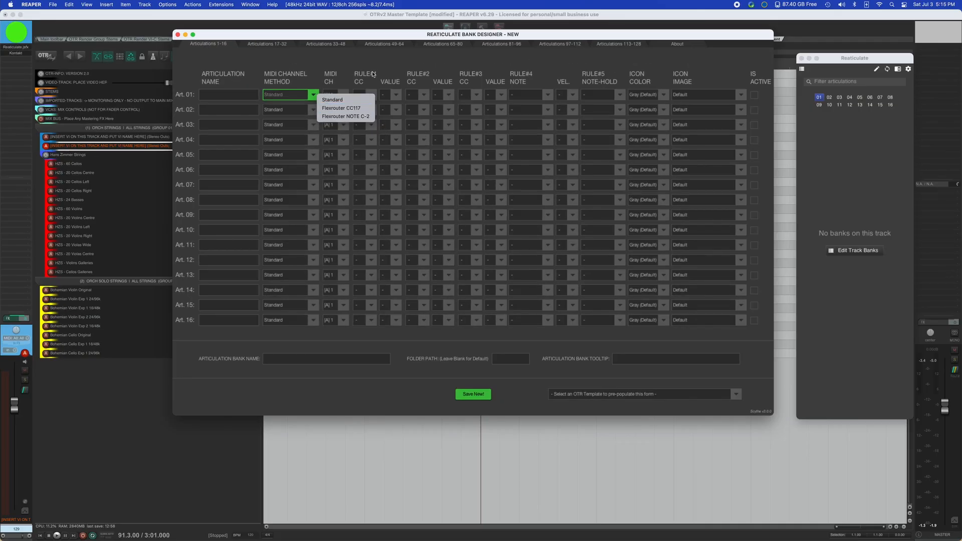
click(408, 83)
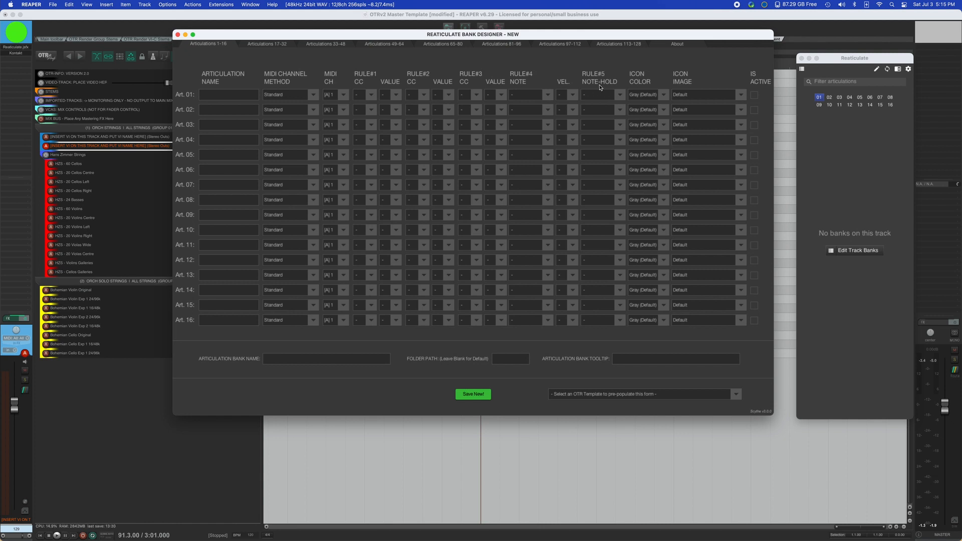
Look through the icon color and icon image choices for Art. 01 without selecting any.
click(663, 94)
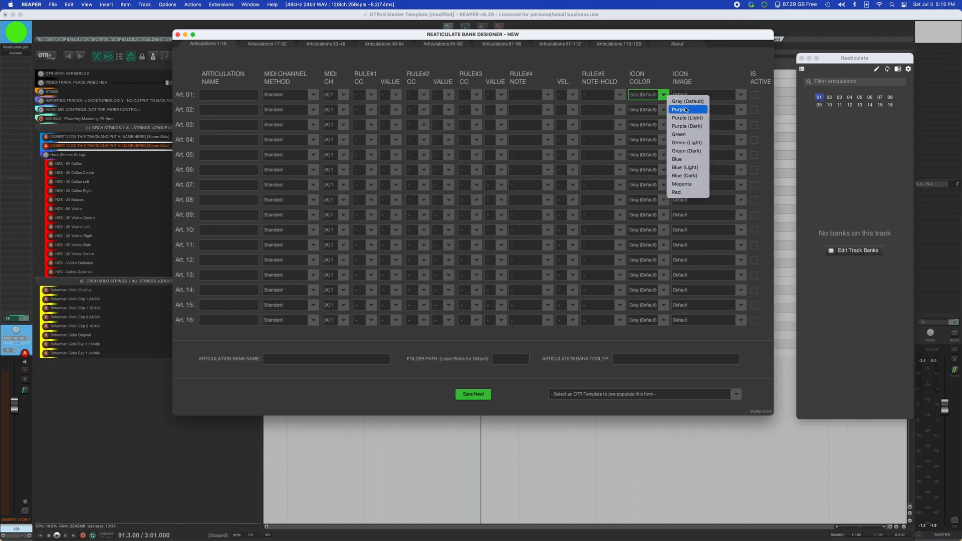
click(736, 94)
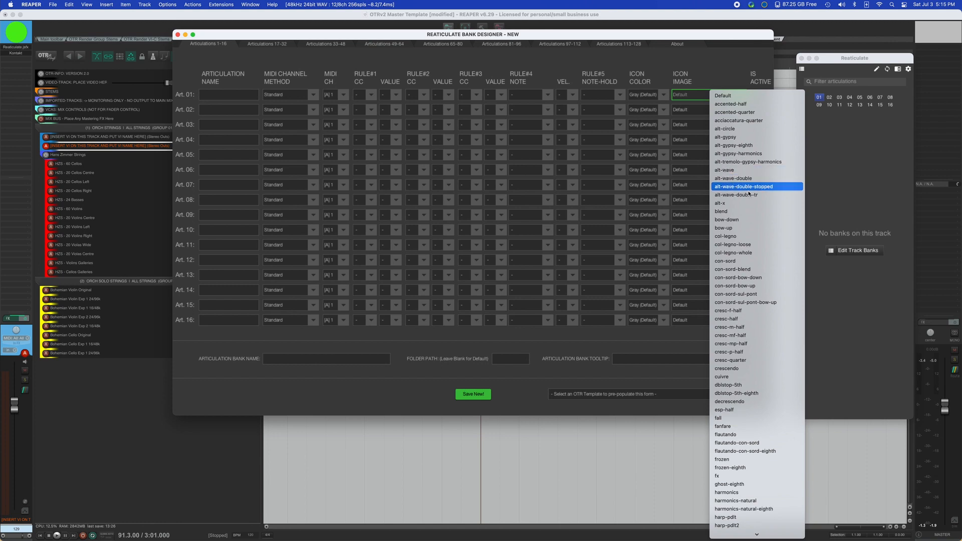
scroll(742, 210, down, 3)
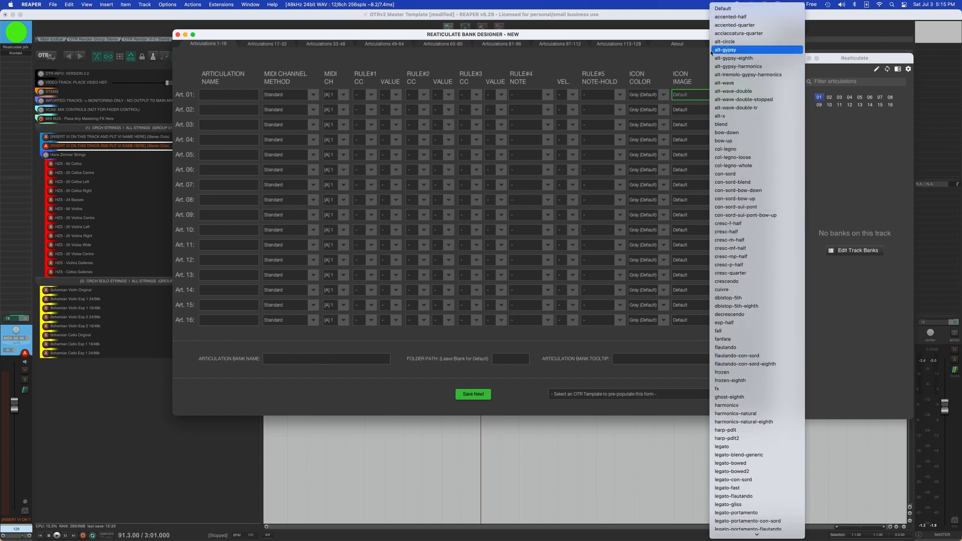
click(696, 67)
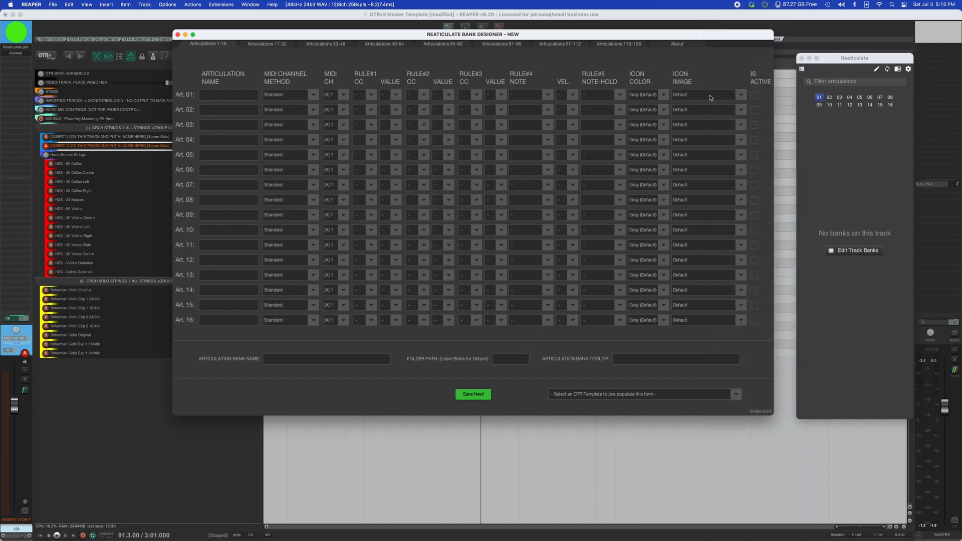
click(710, 96)
click(716, 78)
Pre-populate the bank form with OTR Template - 16ch Direct Midi Ch and check the articulation names and active boxes.
click(688, 392)
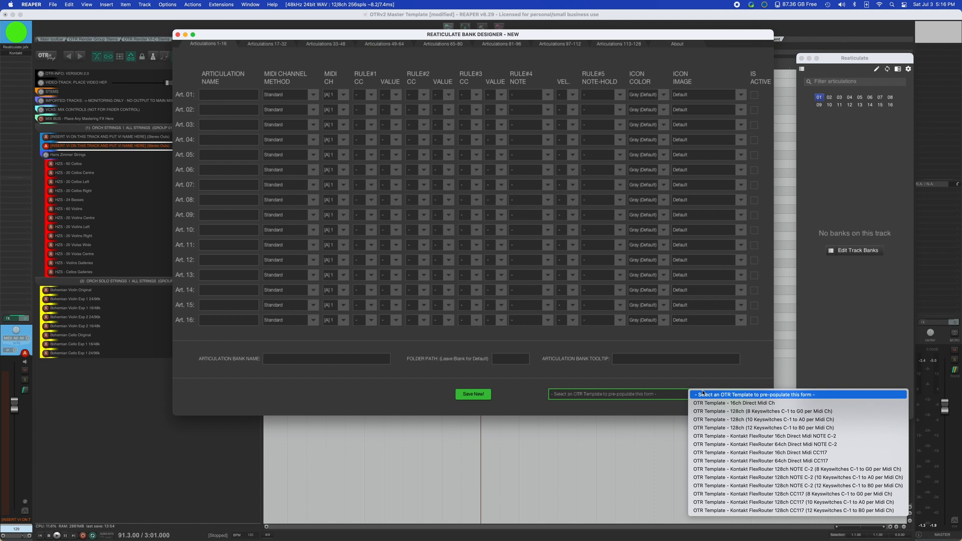
click(721, 403)
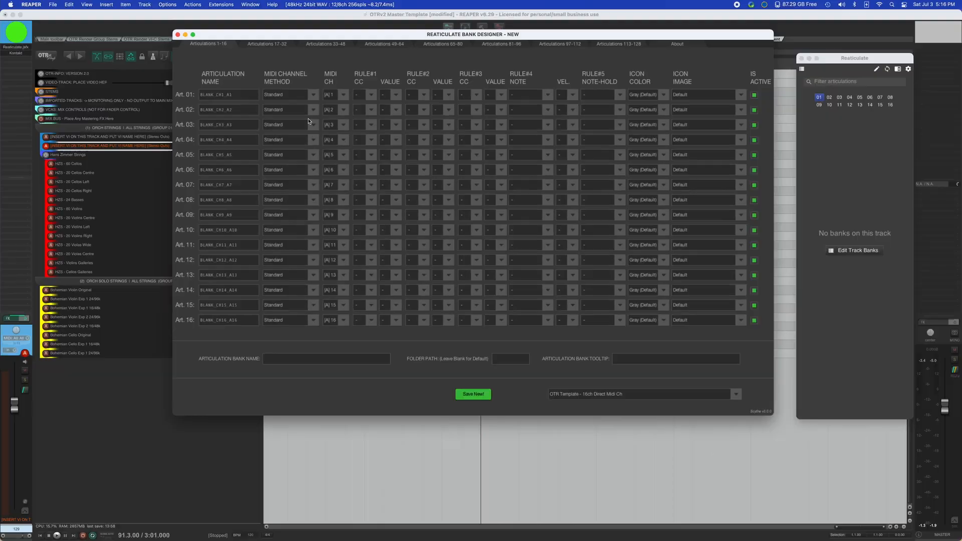
drag(236, 94, 160, 85)
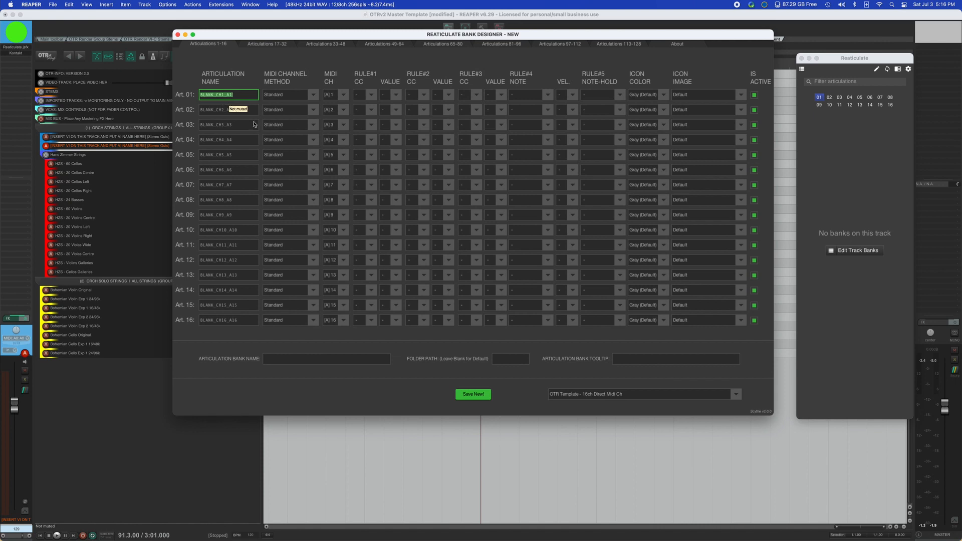
click(238, 170)
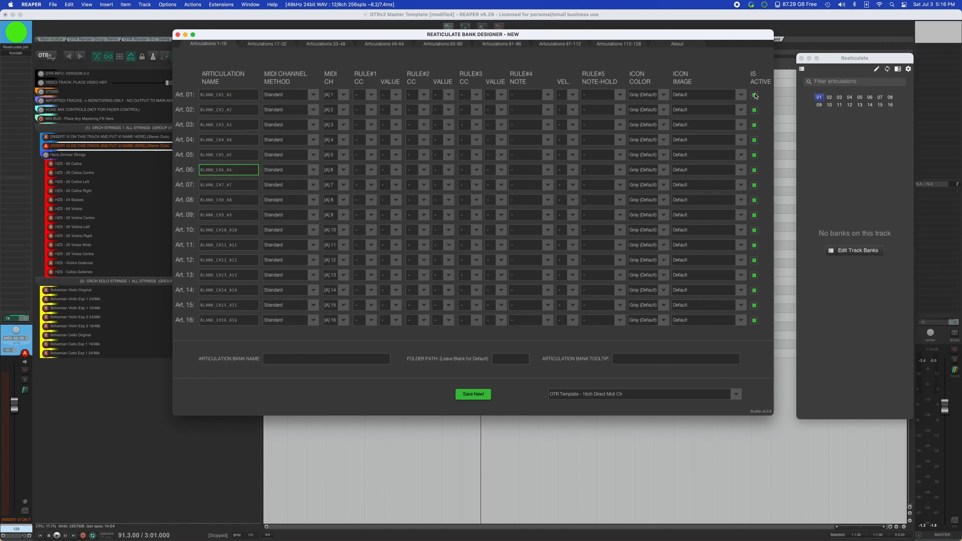
click(754, 231)
click(755, 245)
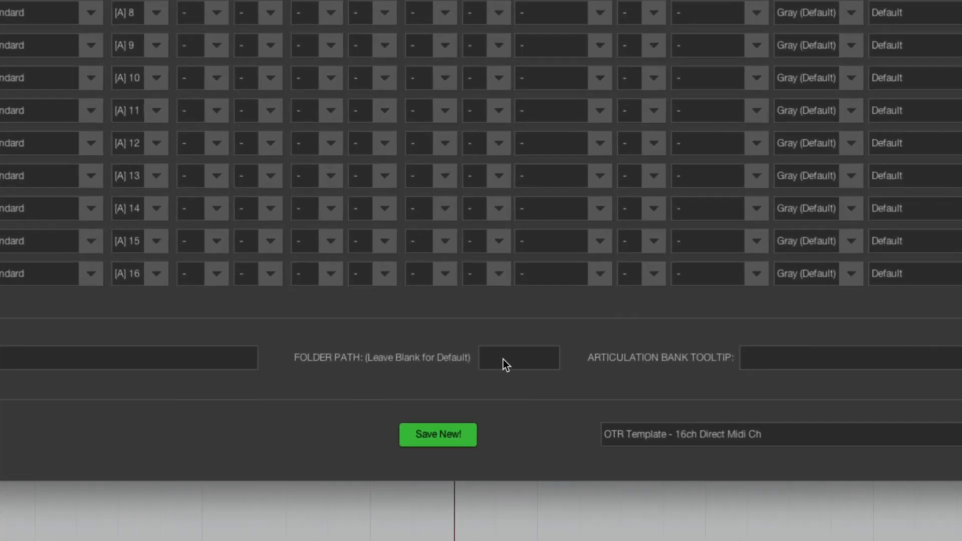
Point out the folder path and articulation bank tooltip fields, leaving the cursor in the folder path.
click(502, 358)
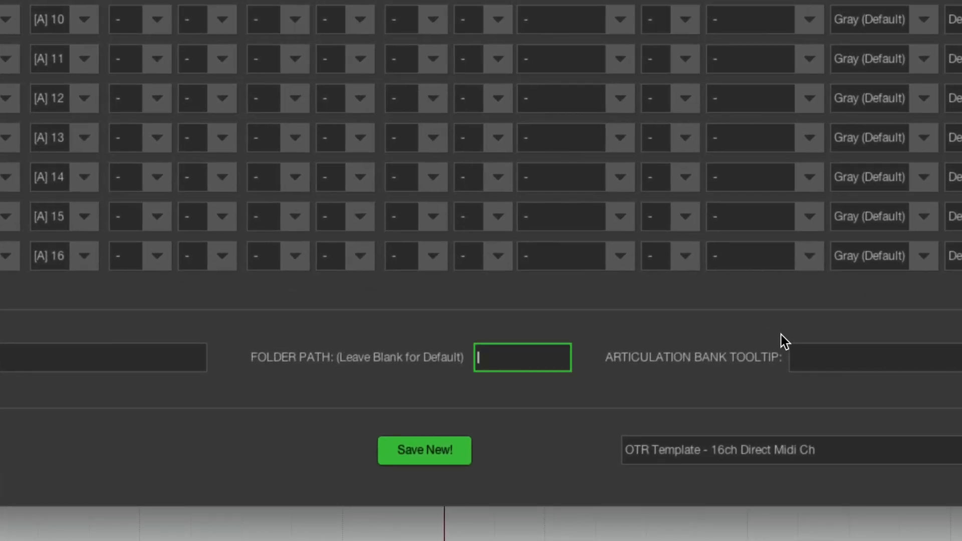
click(788, 356)
click(516, 360)
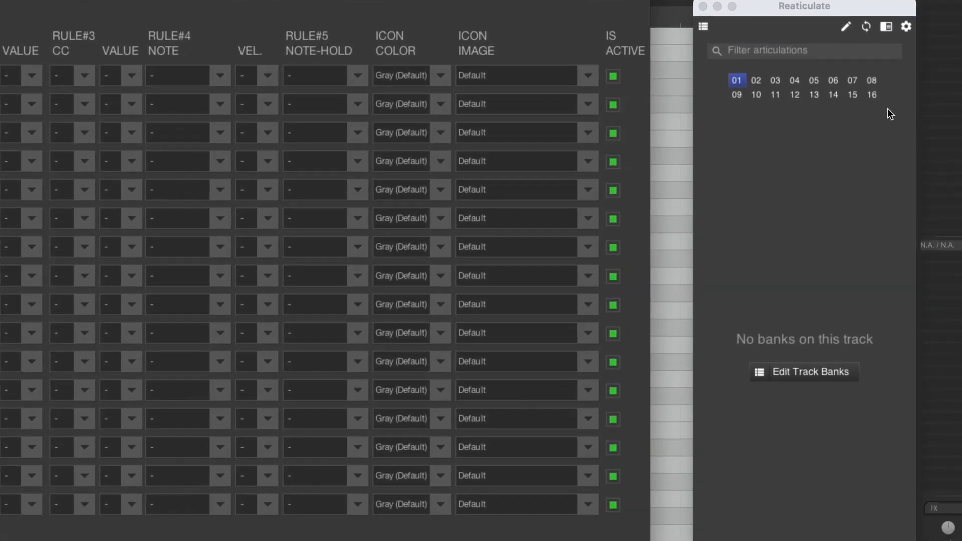
Add a bank to the track's articulations in Reaticulate and view the factory bank categories.
click(718, 33)
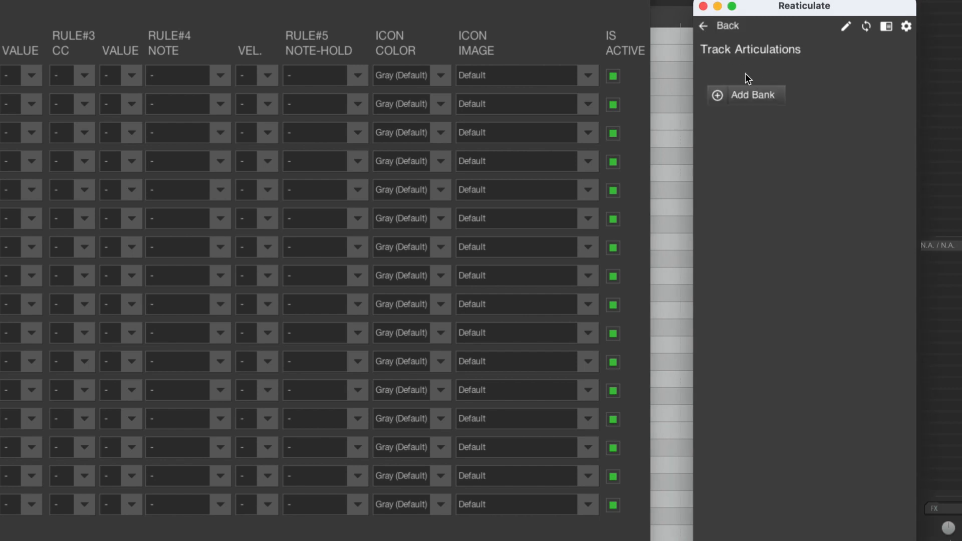
click(737, 94)
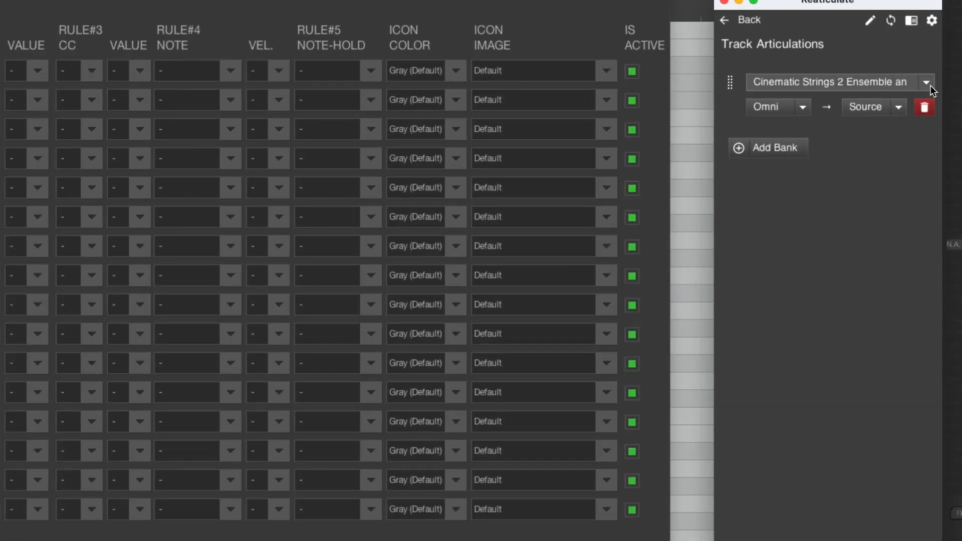
click(907, 102)
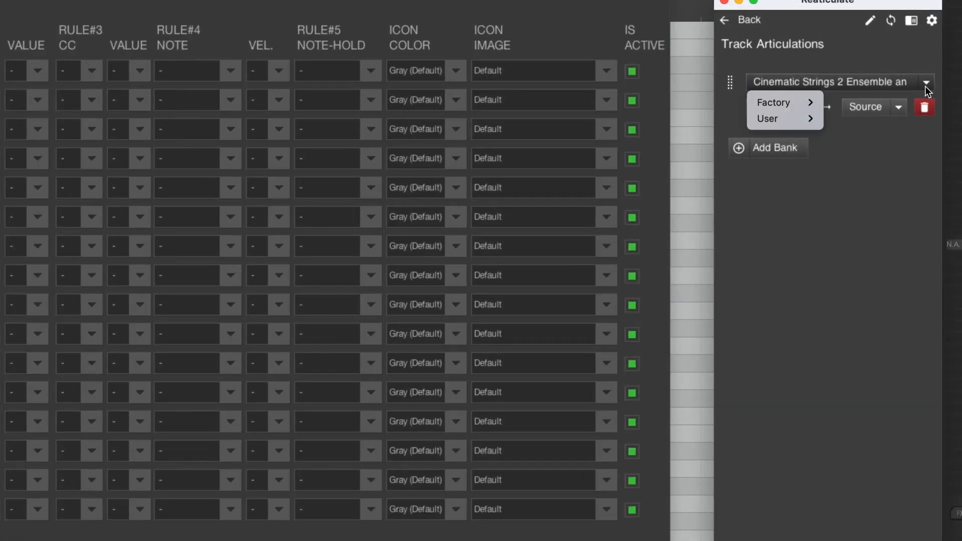
mouse_move(800, 103)
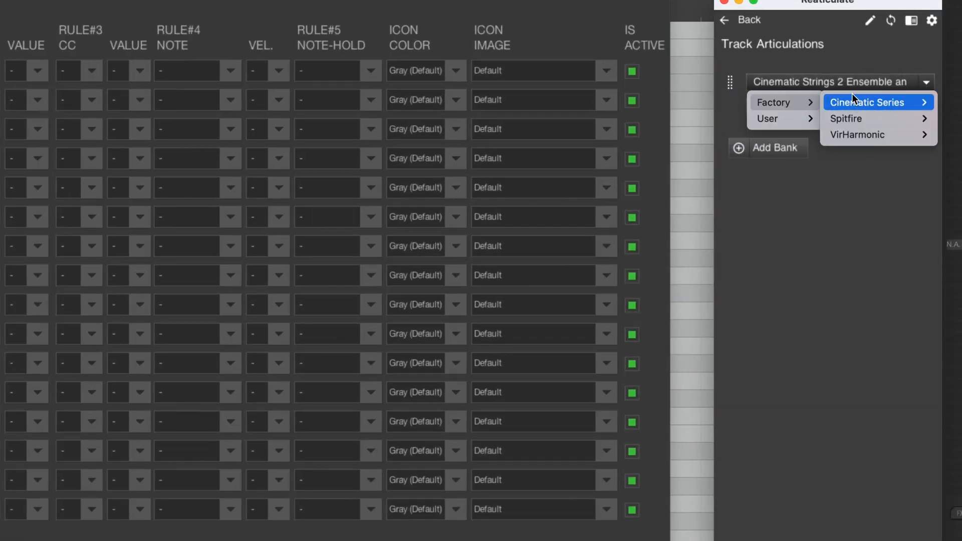
mouse_move(852, 95)
click(785, 185)
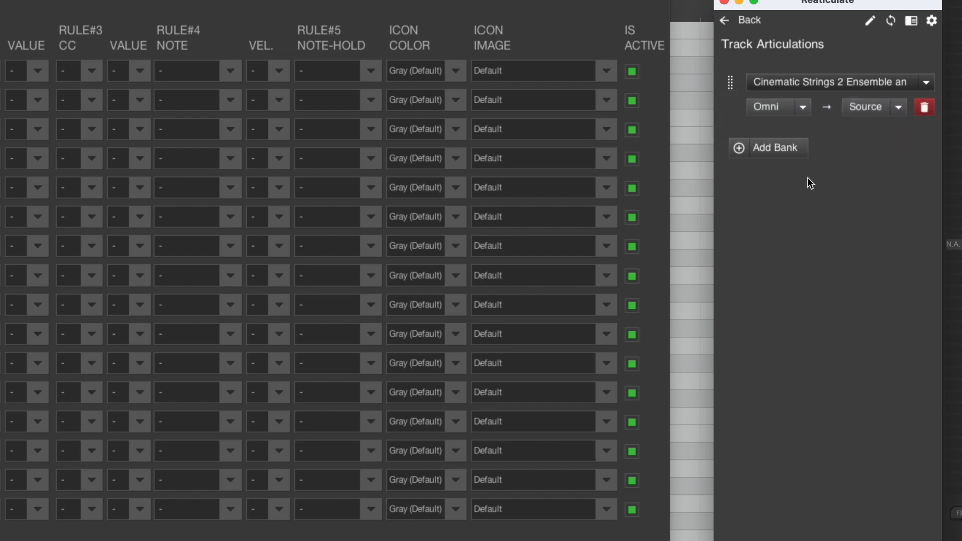
Assign the HZS - 20 Cellos Left AIO bank from the OTR User Hans Zimmer Strings group to the track and close the Bank Designer.
click(924, 84)
mouse_move(770, 126)
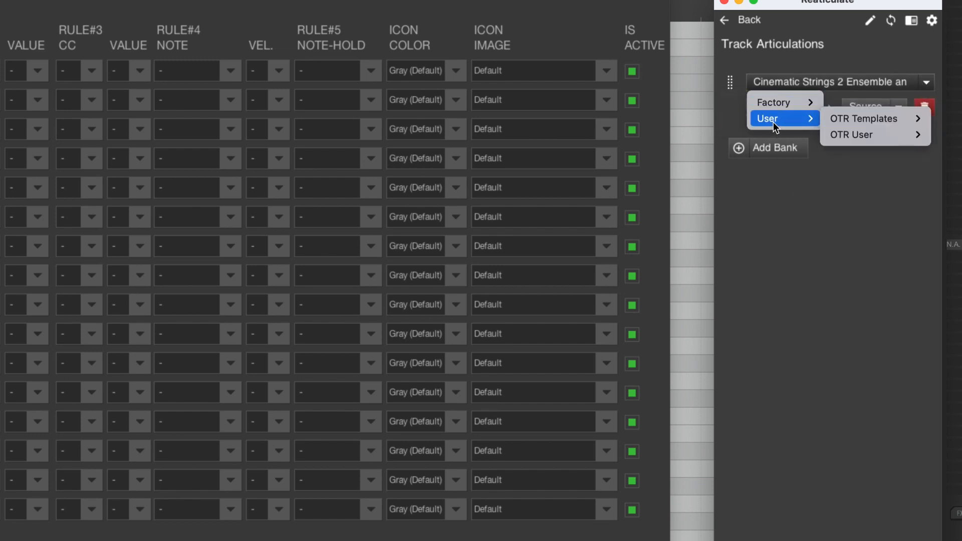
mouse_move(827, 118)
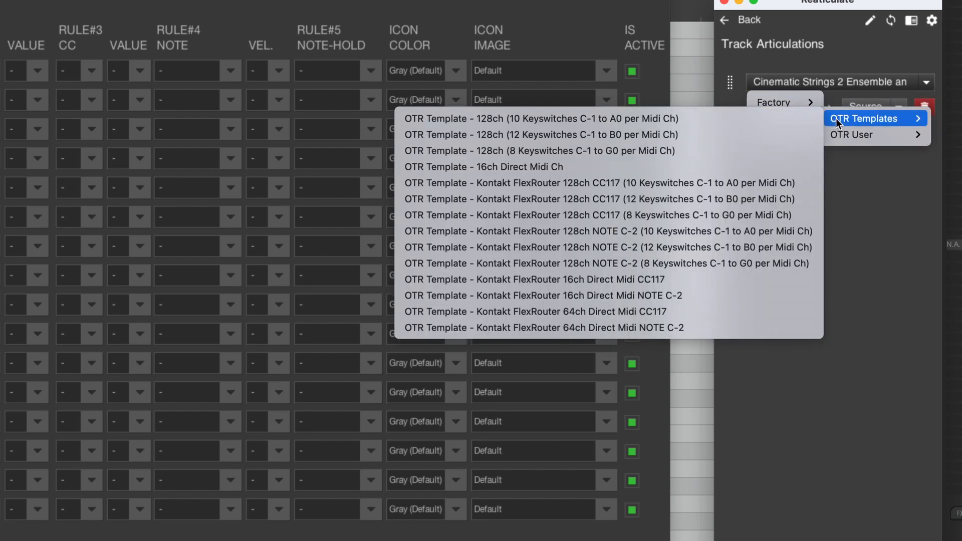
mouse_move(845, 134)
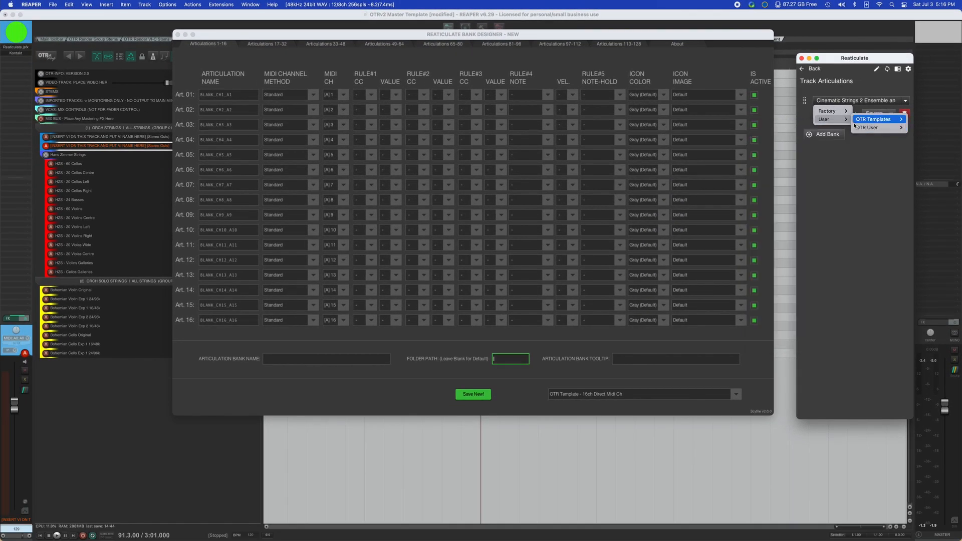
mouse_move(841, 130)
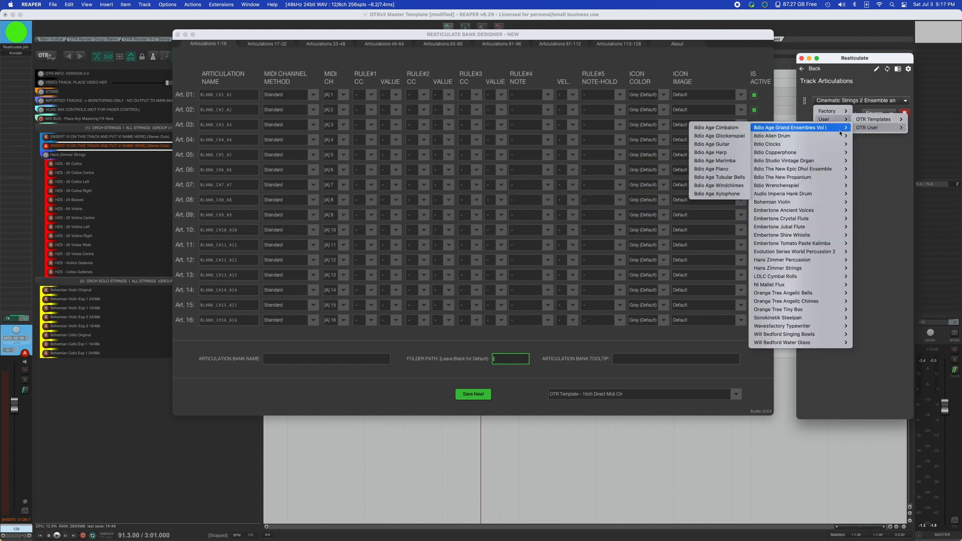
mouse_move(839, 169)
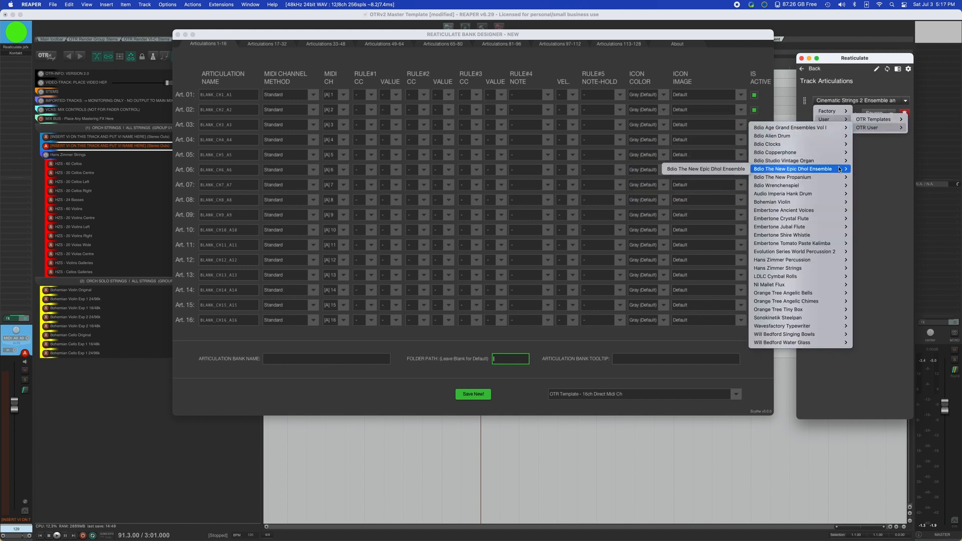
mouse_move(837, 193)
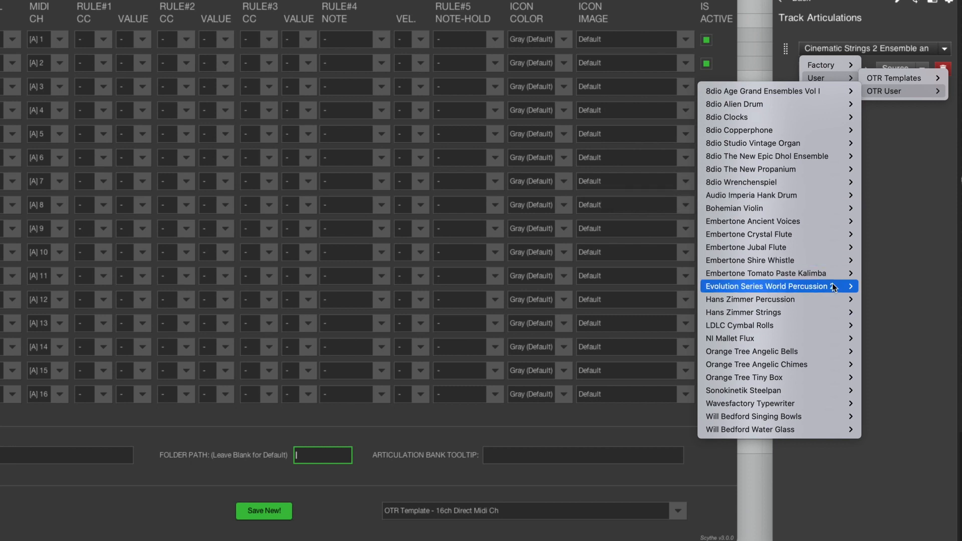
mouse_move(836, 313)
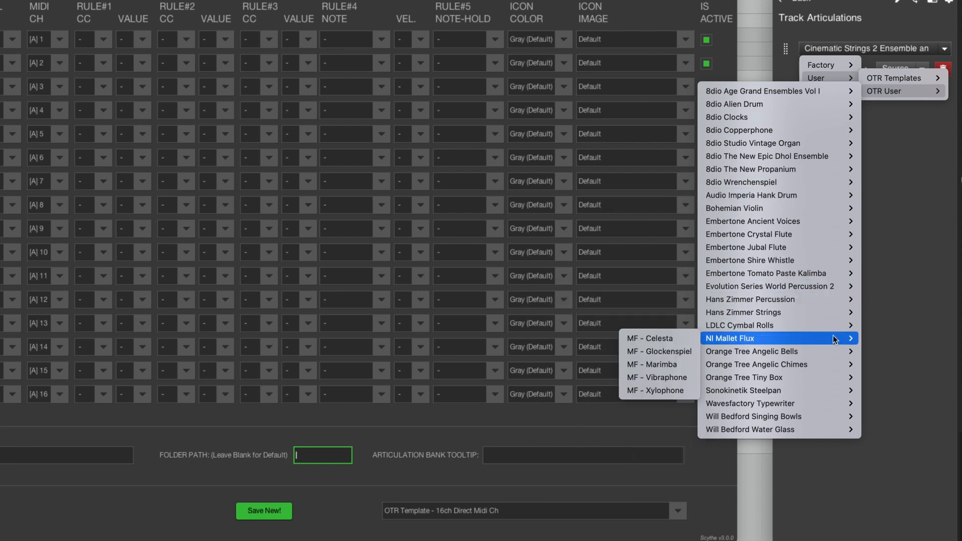
mouse_move(803, 312)
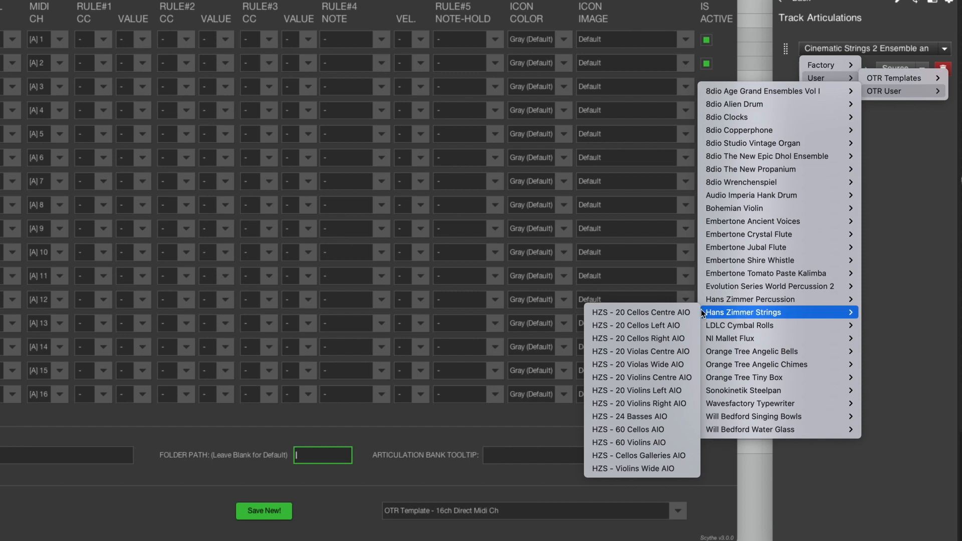
click(675, 326)
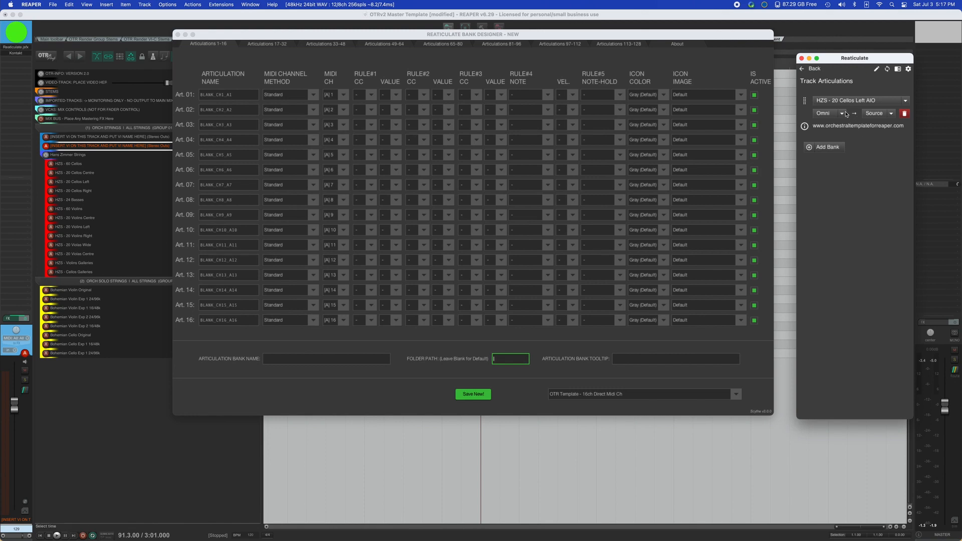
click(812, 70)
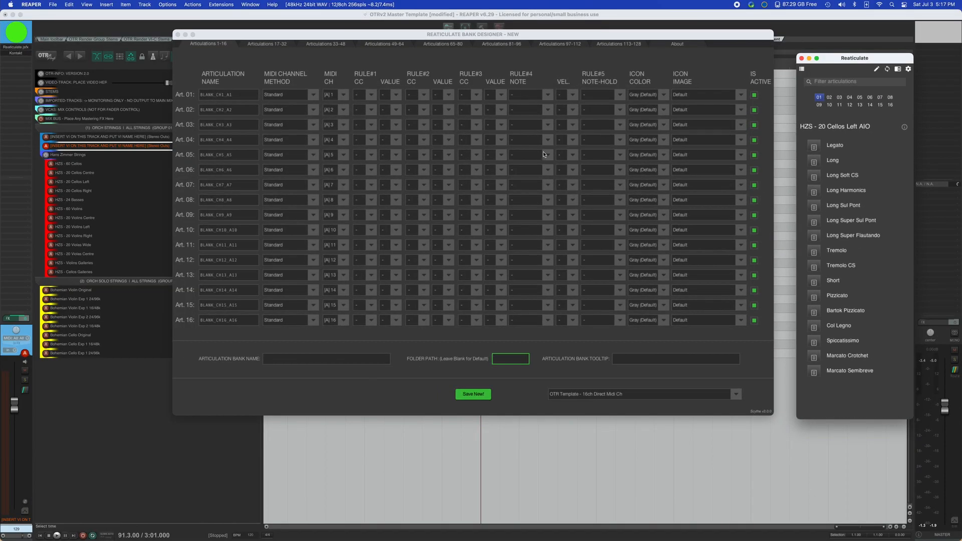
click(182, 35)
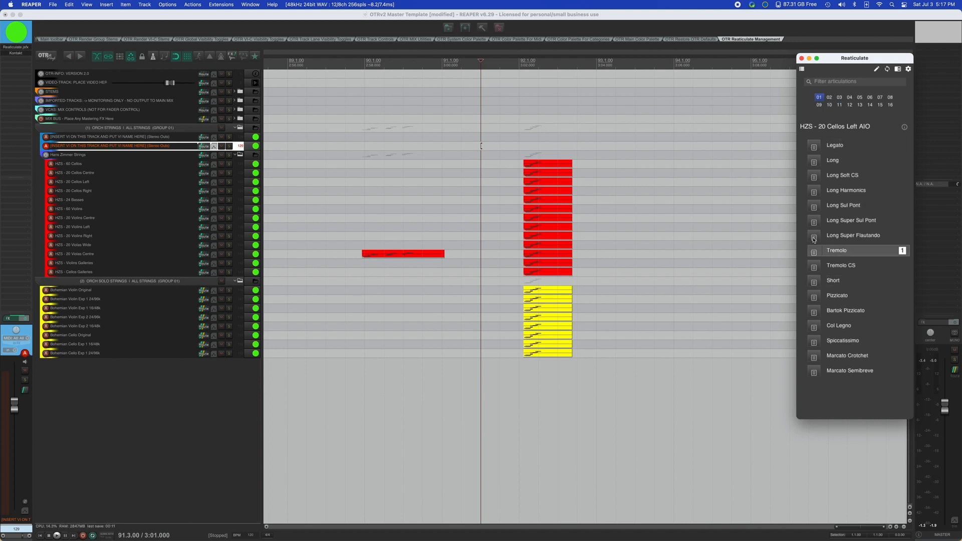
Open a Bank Designer form for a new bank from existing, pre-populate it from HZS - 20 Cellos Left AIO, and close it unsaved.
click(472, 29)
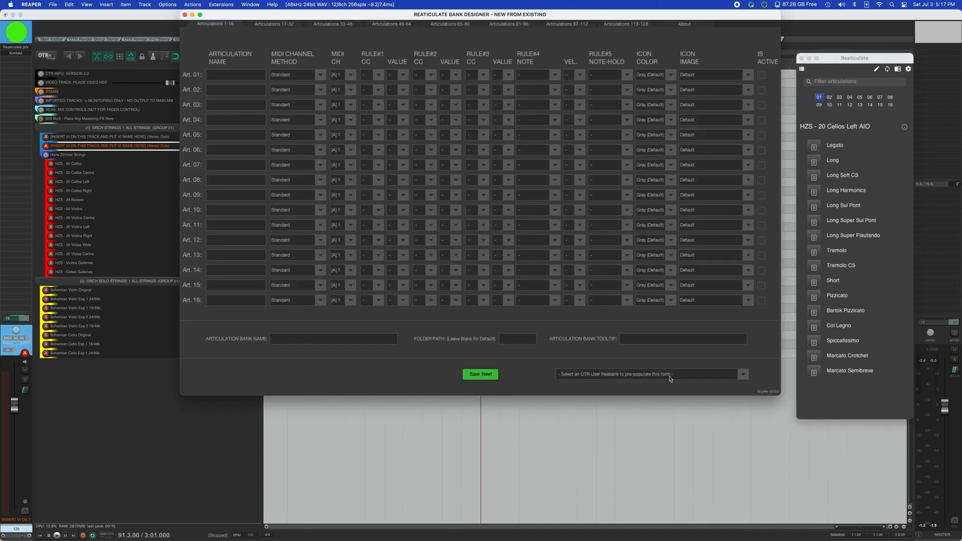
click(740, 375)
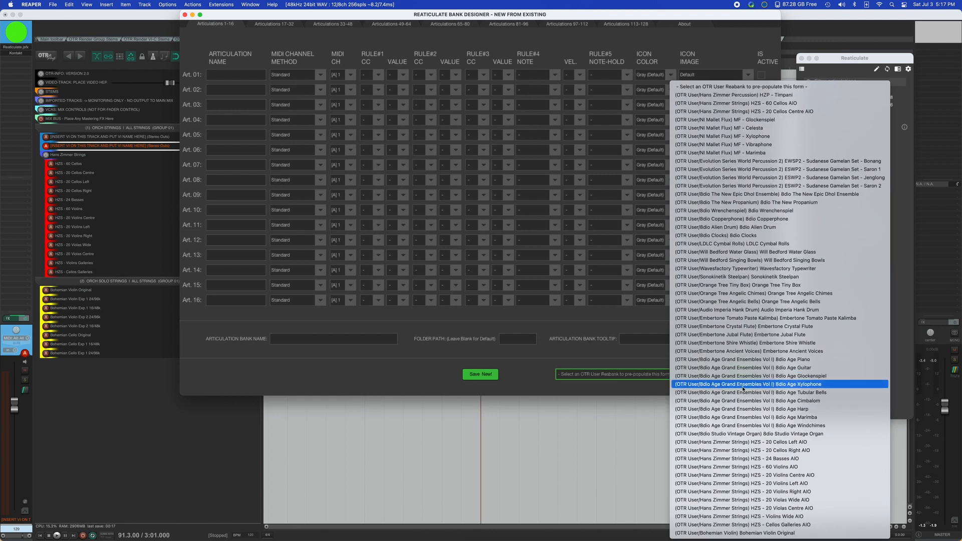
click(807, 442)
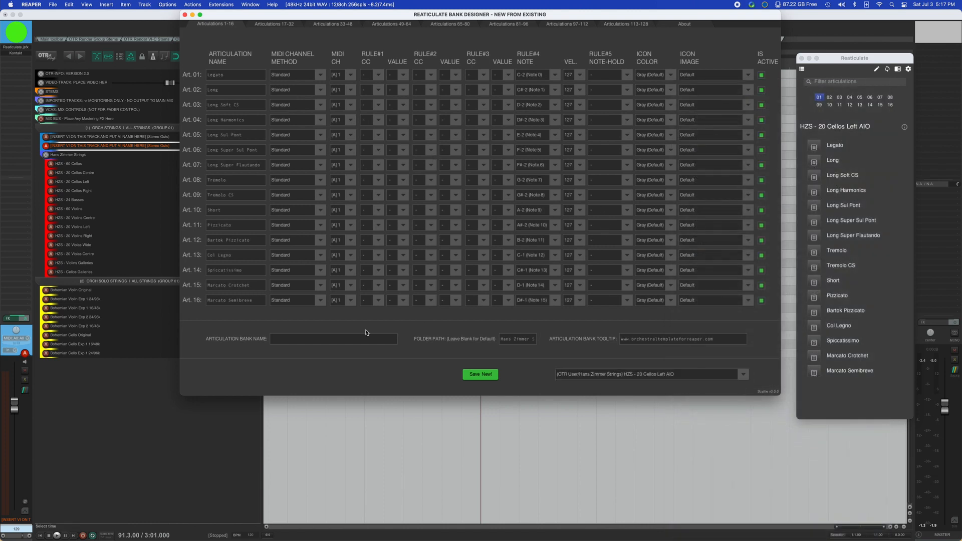
click(327, 338)
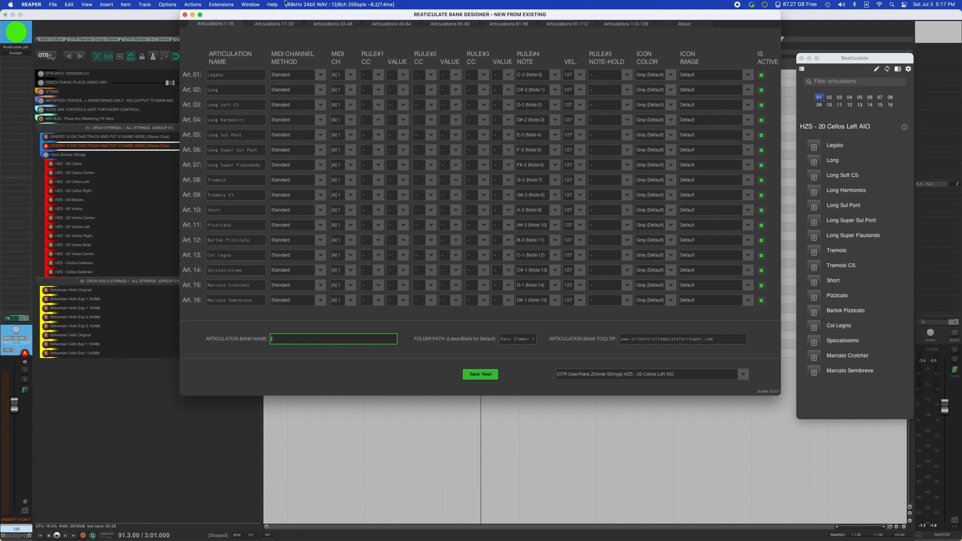
click(185, 15)
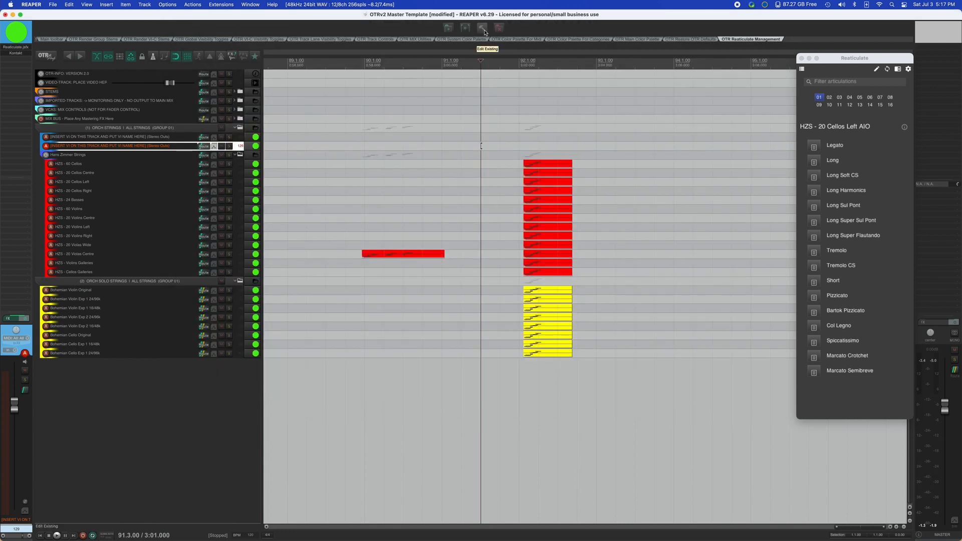